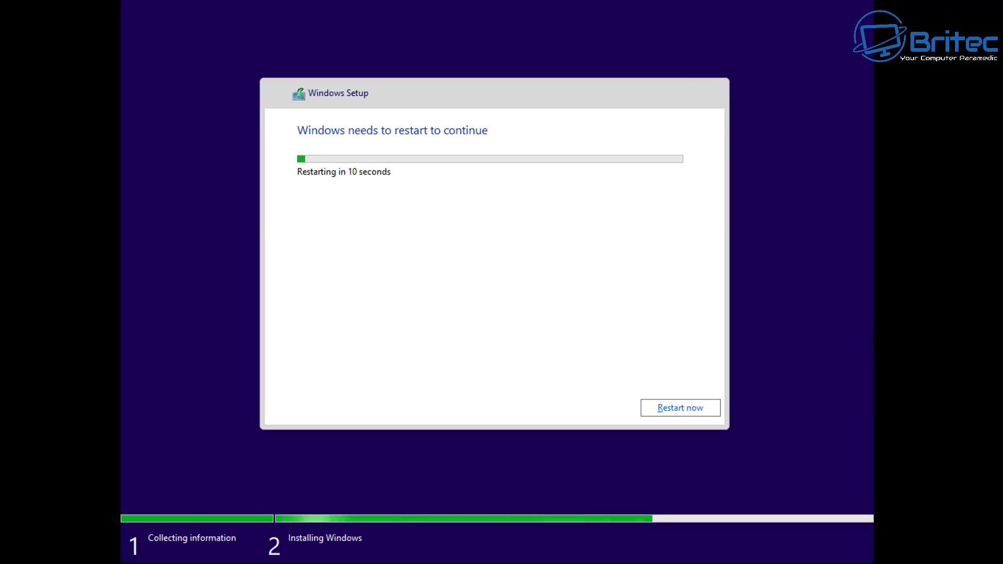
- Restart the computer immediately to continue the Windows installation
{"action": "left_click", "coordinate": [684, 411]}
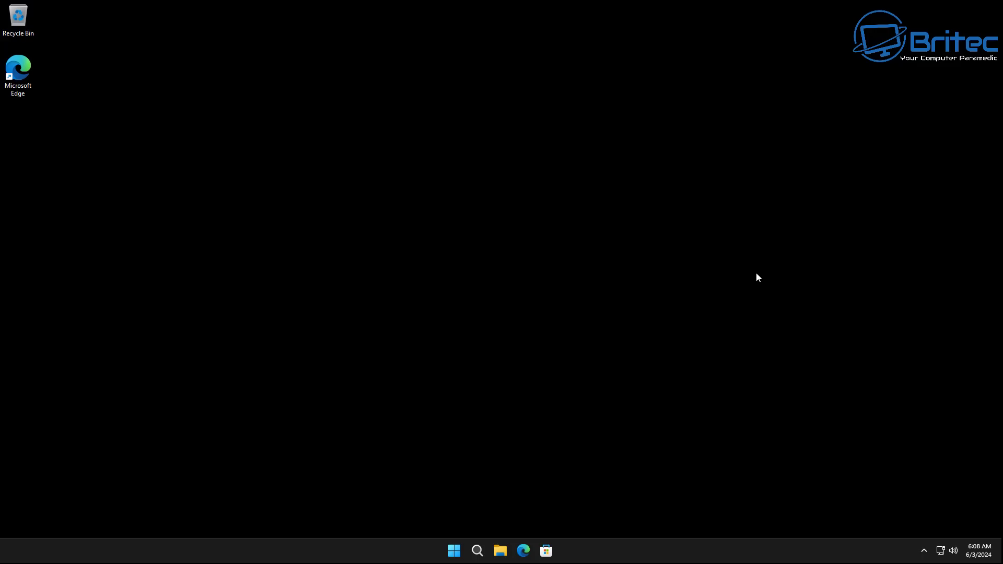
- Open Settings and review the Diagnostics & feedback options under Privacy & security
{"action": "left_click", "coordinate": [454, 551]}
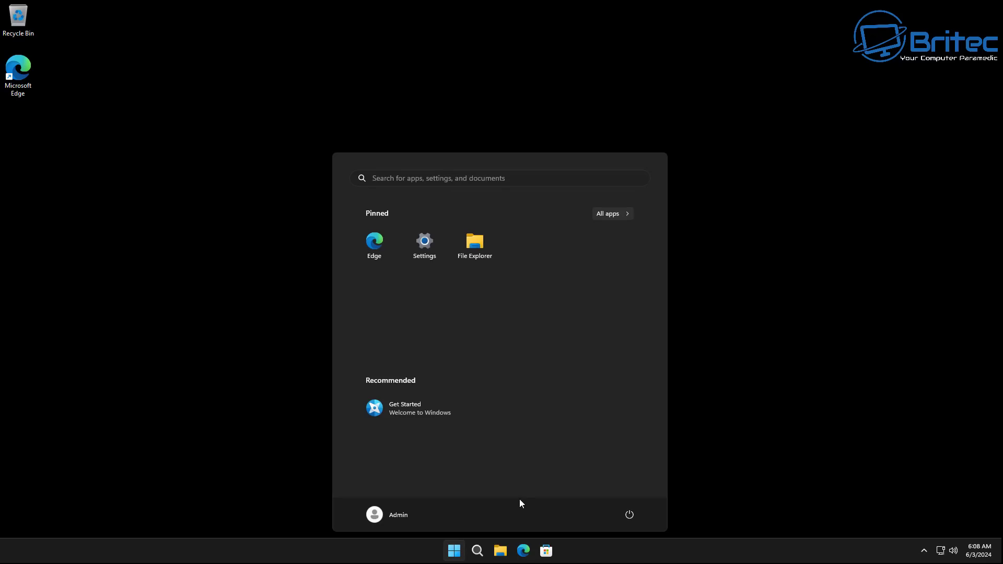
{"action": "left_click", "coordinate": [424, 245]}
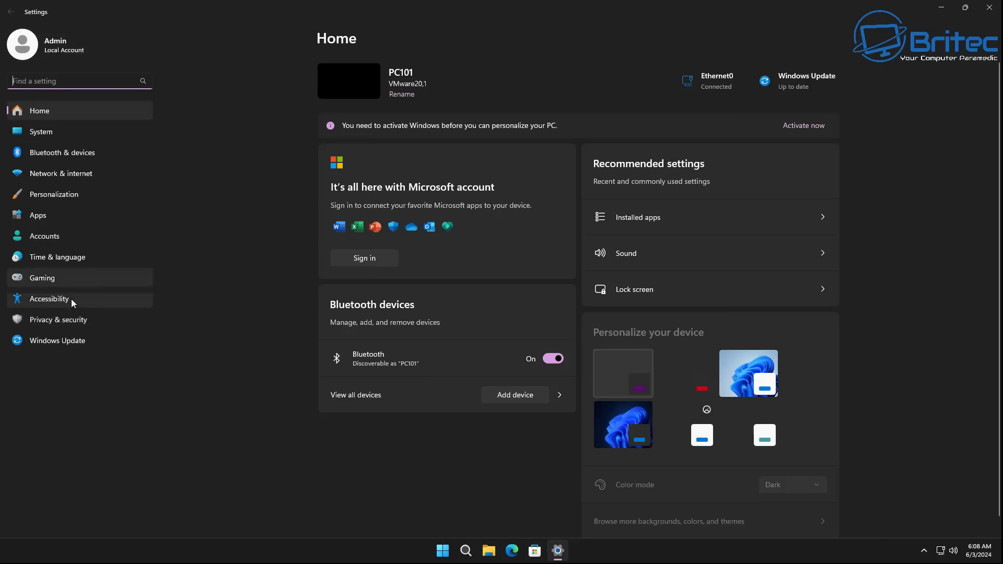
{"action": "left_click", "coordinate": [60, 320]}
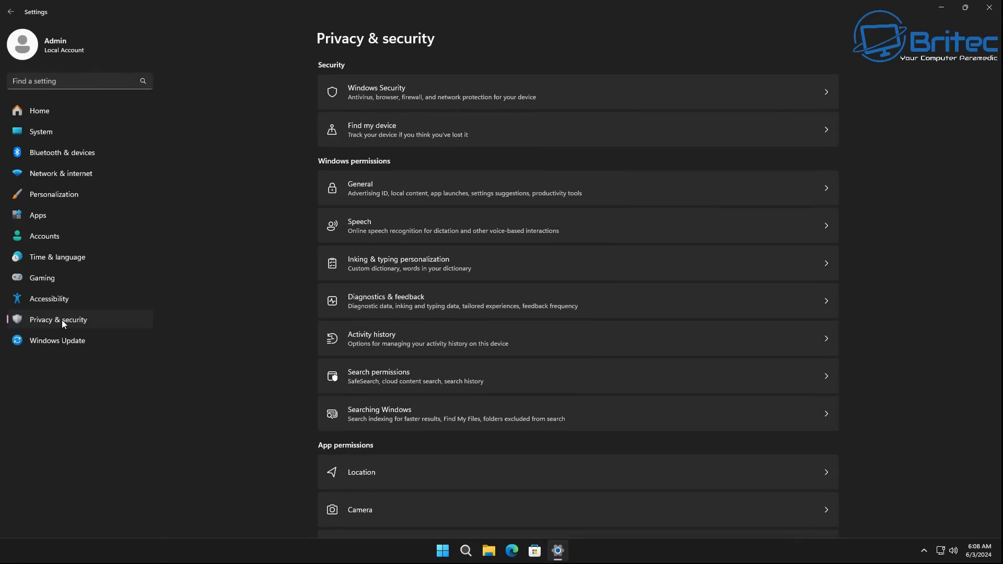
{"action": "left_click", "coordinate": [367, 305]}
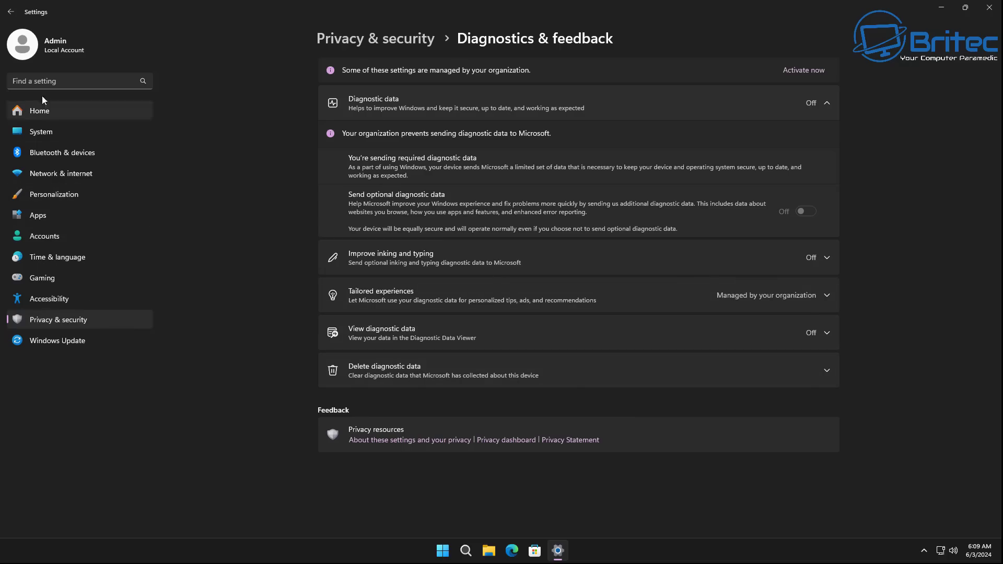
{"action": "left_click", "coordinate": [11, 12]}
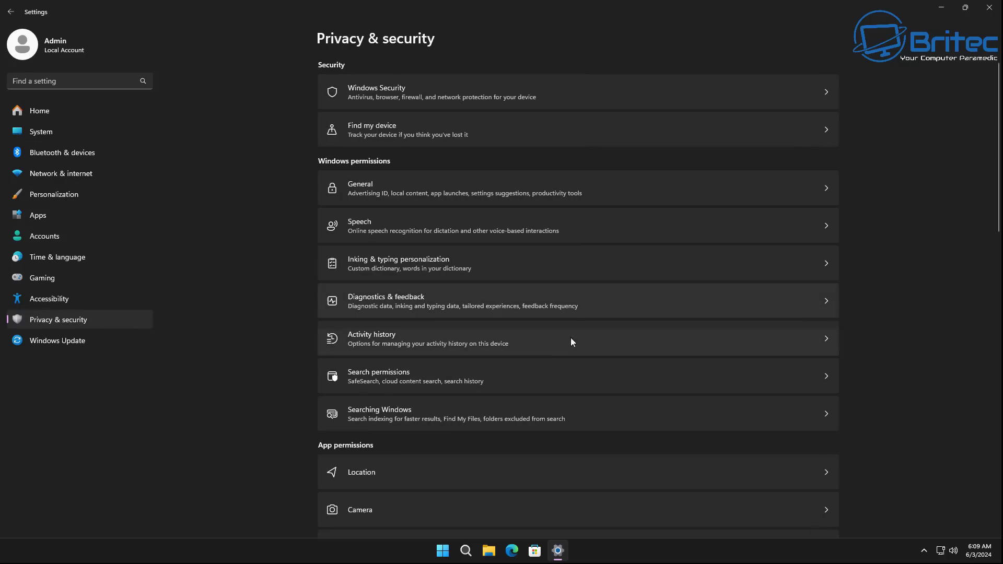
- Review the Location and Find my device settings under Privacy & security
{"action": "scroll", "coordinate": [509, 387], "scroll_direction": "down", "scroll_amount": 3}
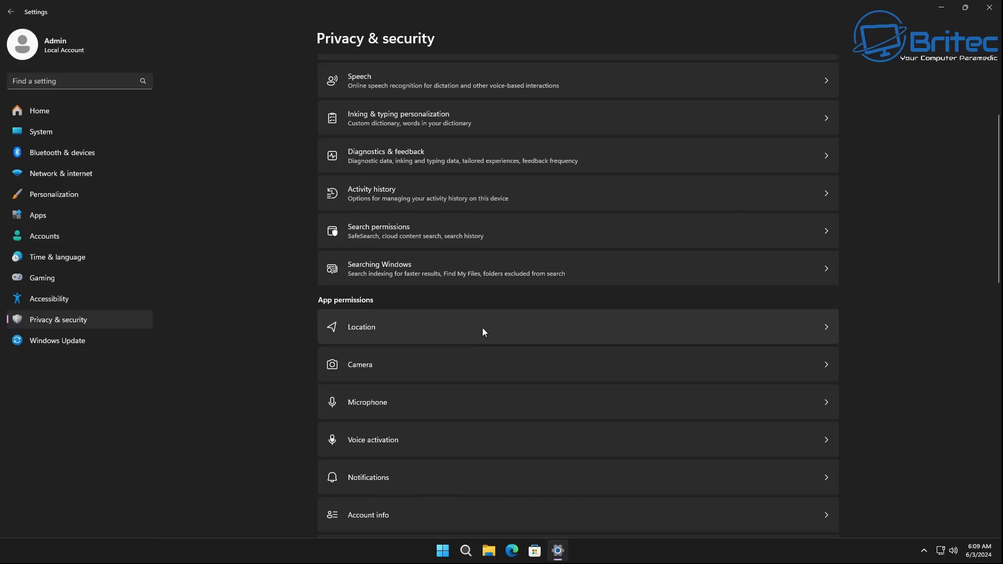
{"action": "left_click", "coordinate": [481, 328]}
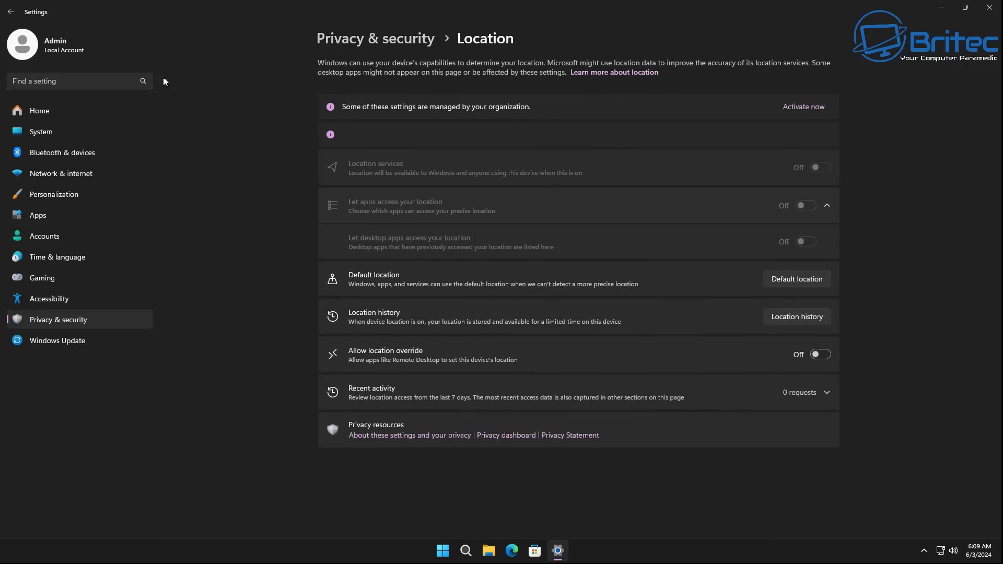
{"action": "left_click", "coordinate": [7, 14]}
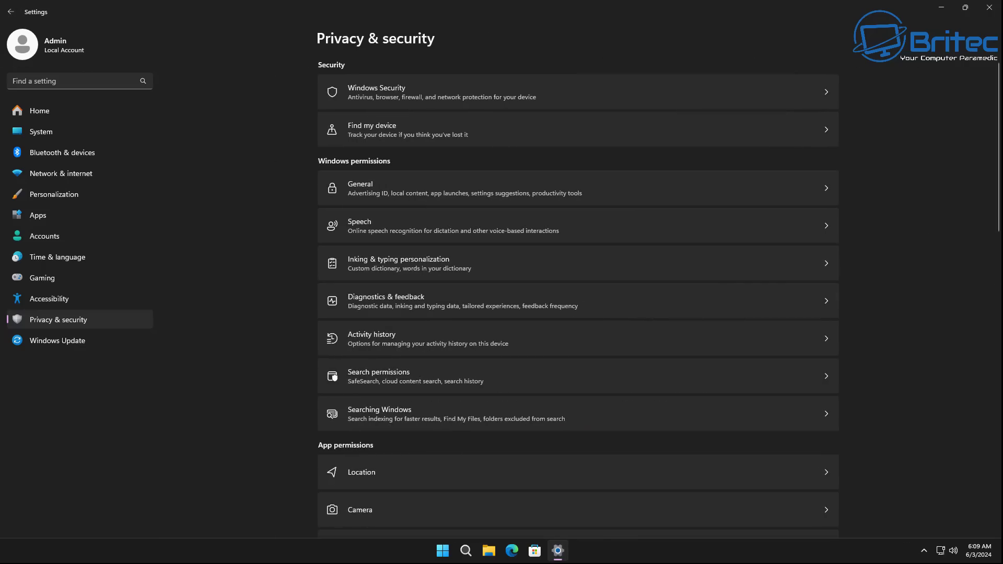
{"action": "left_click", "coordinate": [404, 137]}
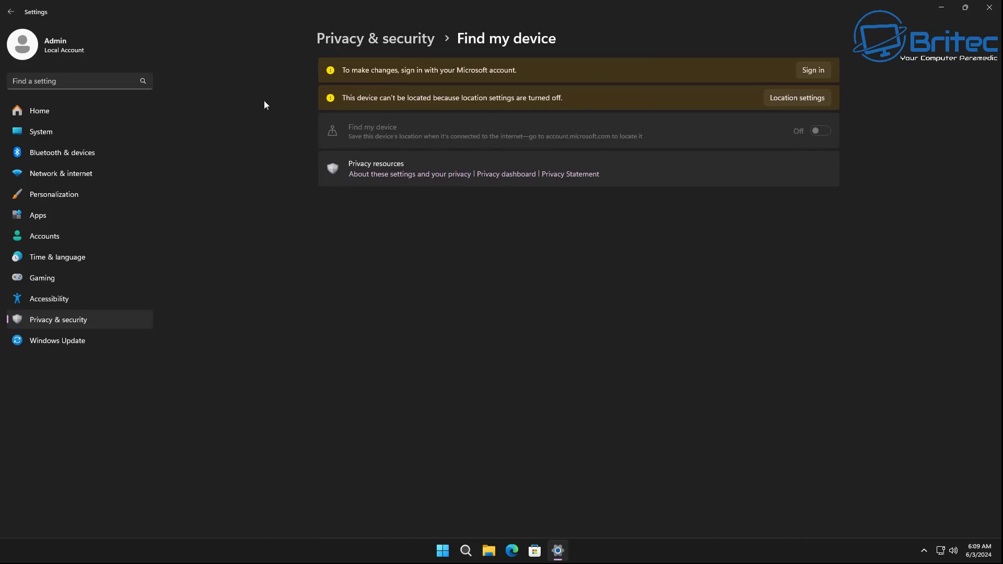
{"action": "left_click", "coordinate": [11, 12]}
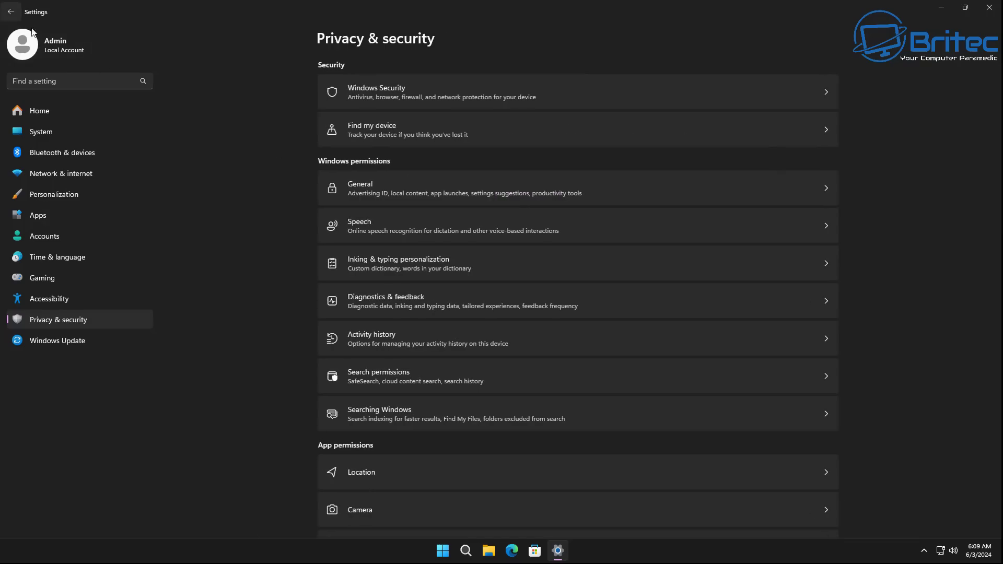
- Review the Speech and Activity history settings under Privacy & security
{"action": "left_click", "coordinate": [531, 231]}
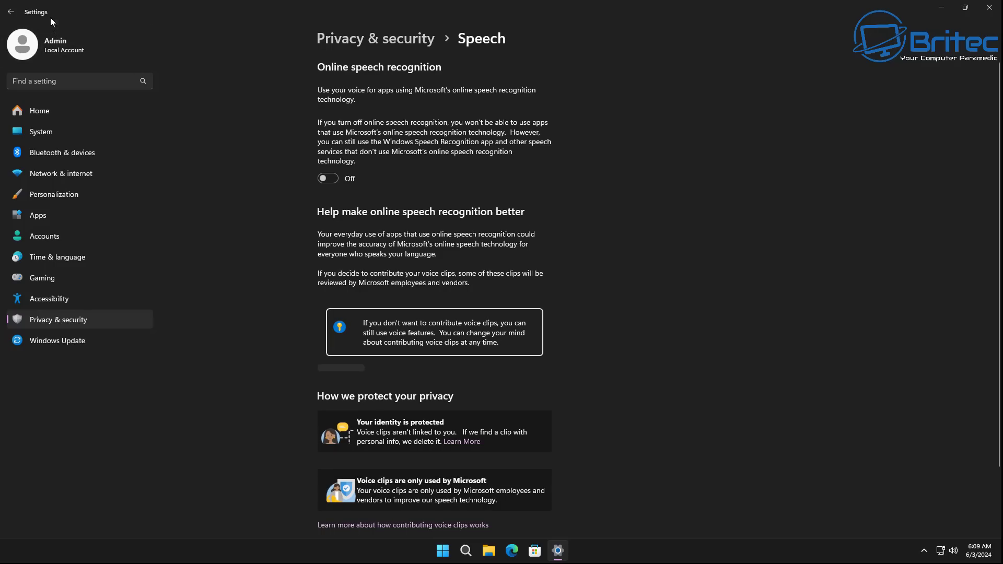
{"action": "left_click", "coordinate": [10, 12]}
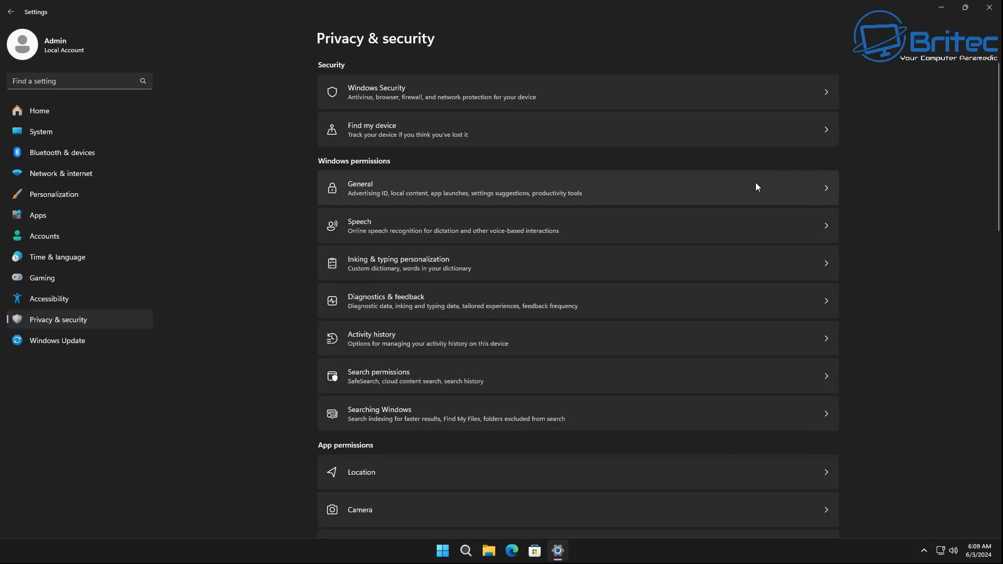
{"action": "left_click", "coordinate": [572, 328]}
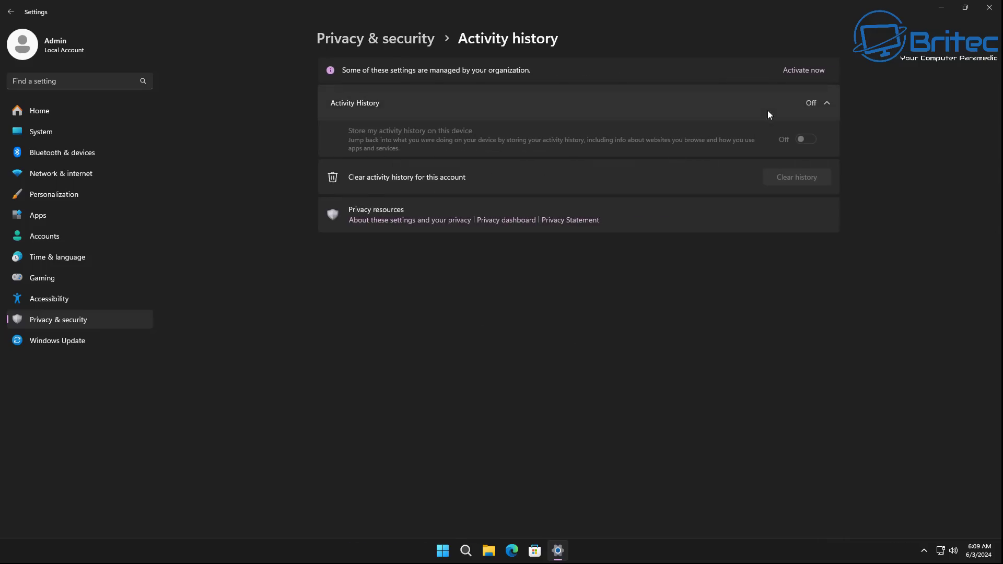
{"action": "left_click", "coordinate": [10, 11]}
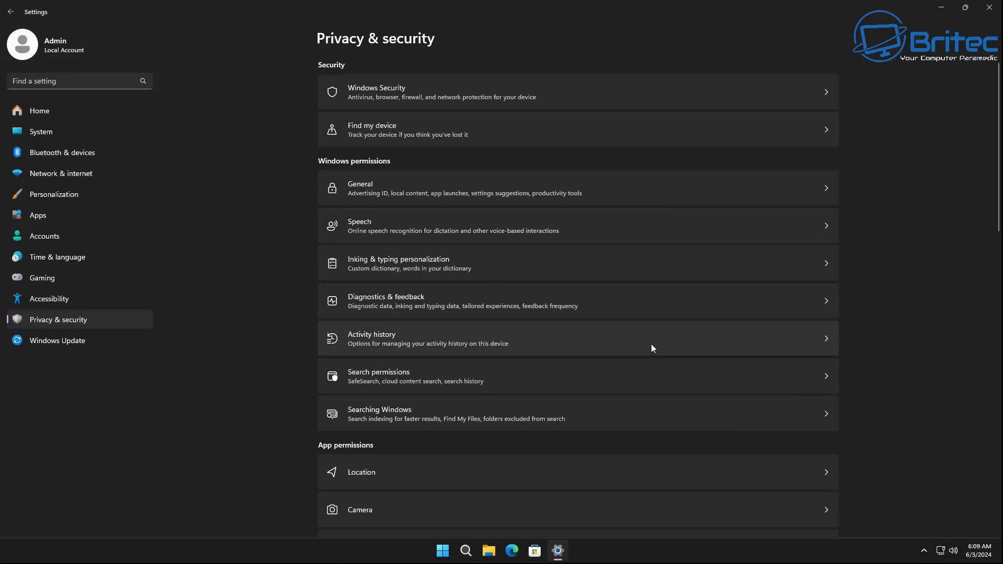
- Review the Taskbar settings and the remaining Personalization categories
{"action": "left_click", "coordinate": [84, 195]}
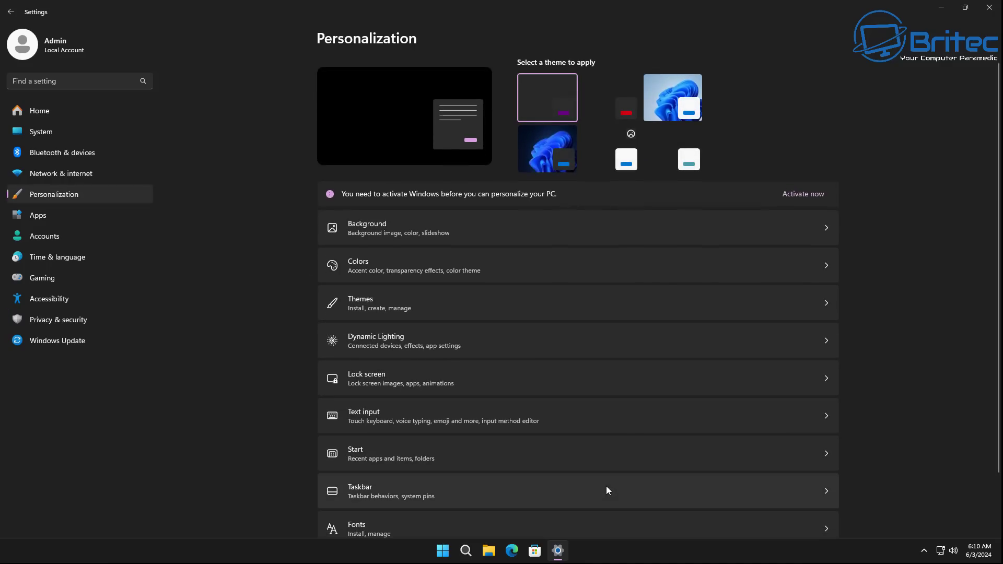
{"action": "left_click", "coordinate": [606, 486]}
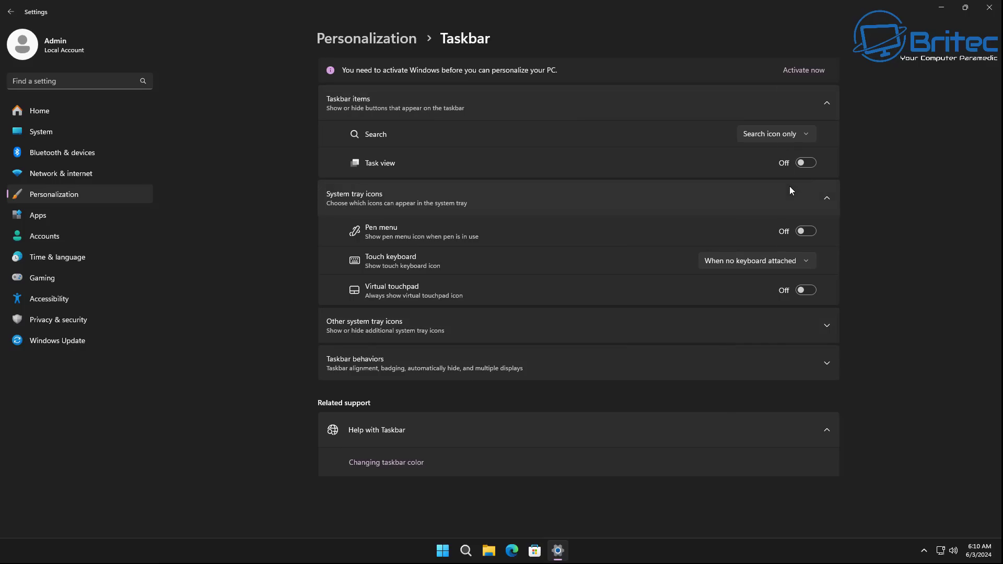
{"action": "left_click", "coordinate": [11, 12]}
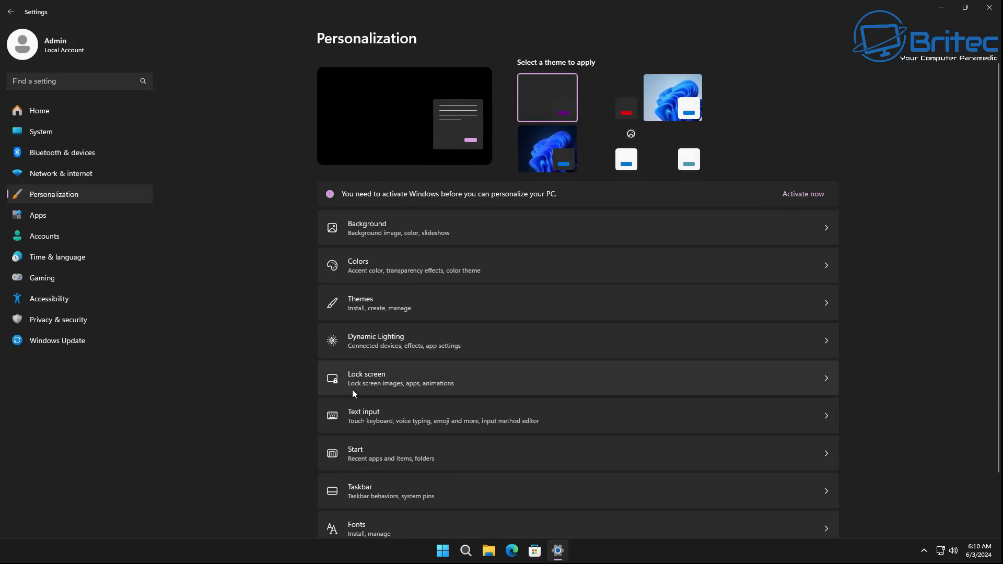
{"action": "scroll", "coordinate": [352, 389], "scroll_direction": "down", "scroll_amount": 2}
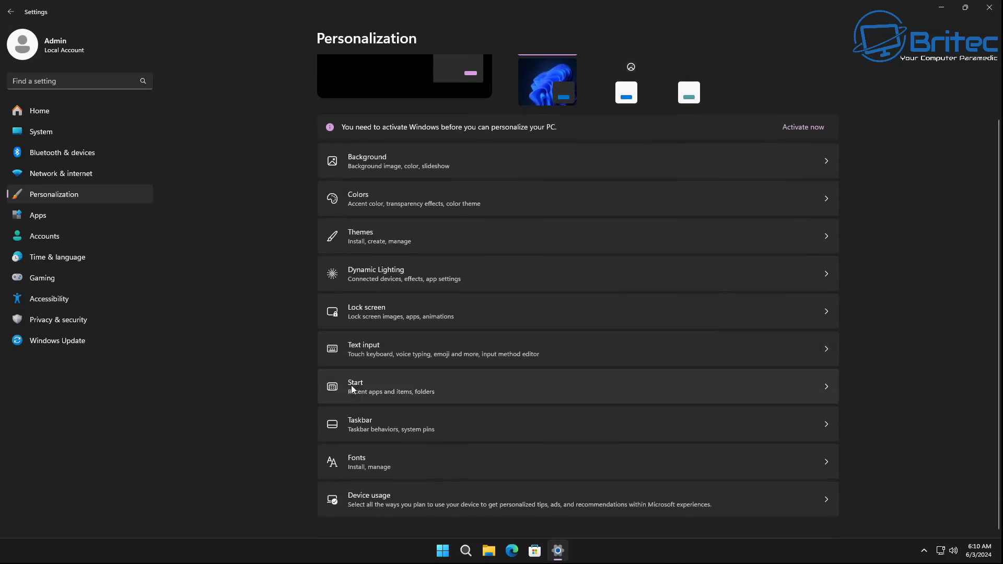
{"action": "scroll", "coordinate": [351, 384], "scroll_direction": "up", "scroll_amount": 2}
- Look over the System and Privacy & security categories, and close Settings
{"action": "left_click", "coordinate": [58, 128]}
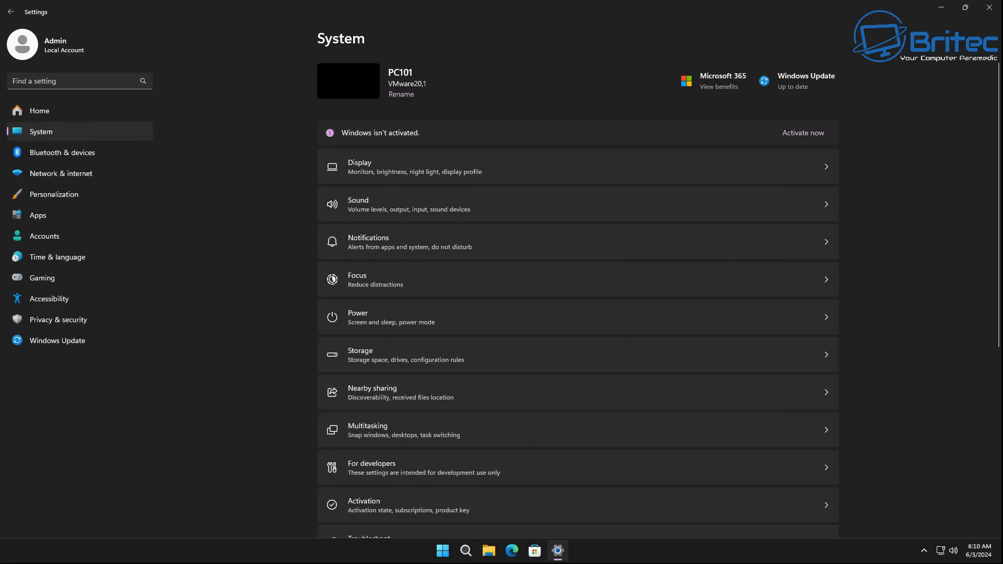
{"action": "left_click", "coordinate": [58, 320]}
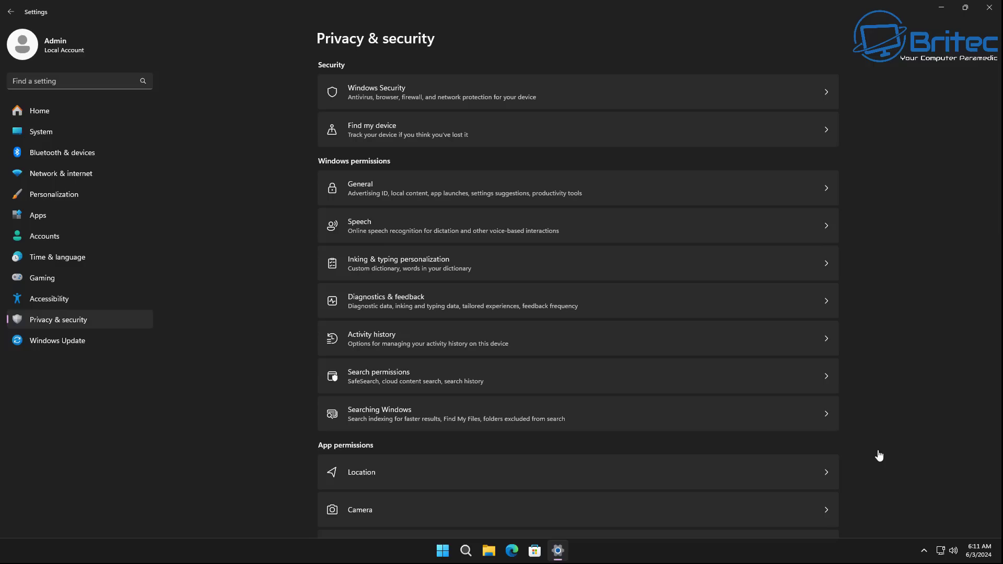
{"action": "left_click", "coordinate": [990, 7]}
- Look through the full list of installed apps in the Start menu, return to the pinned apps and close it
{"action": "left_click", "coordinate": [454, 553]}
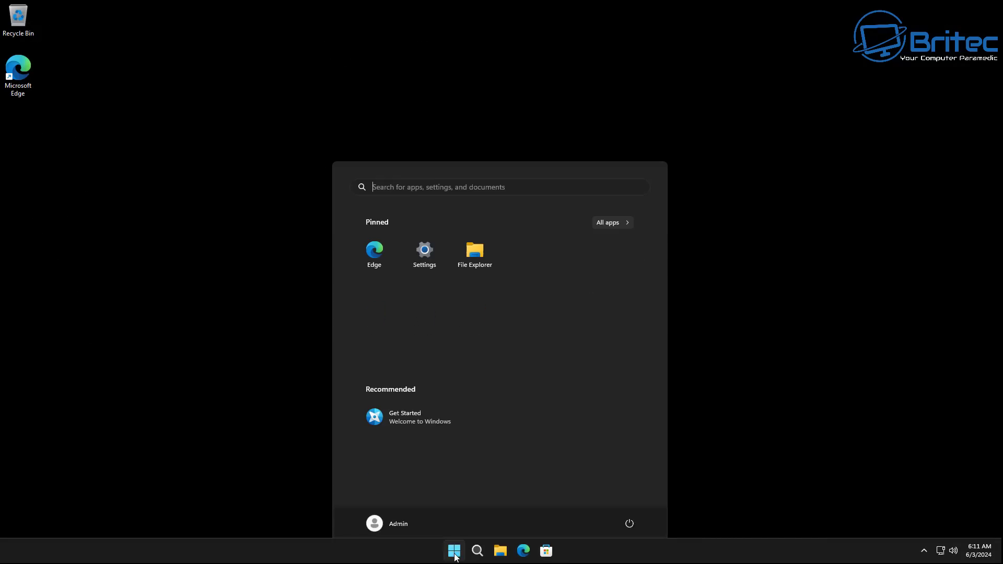
{"action": "left_click", "coordinate": [608, 215]}
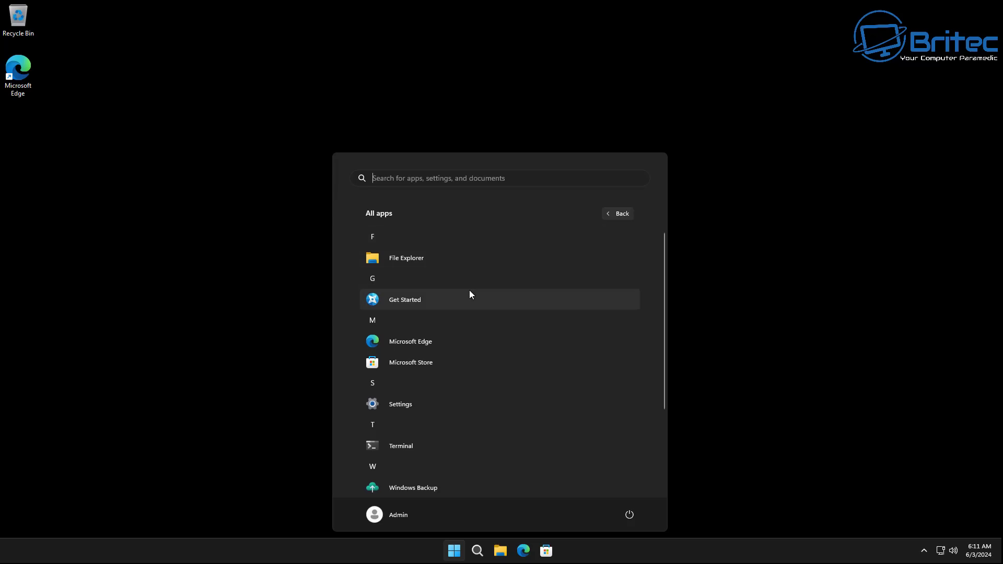
{"action": "scroll", "coordinate": [470, 293], "scroll_direction": "down", "scroll_amount": 3}
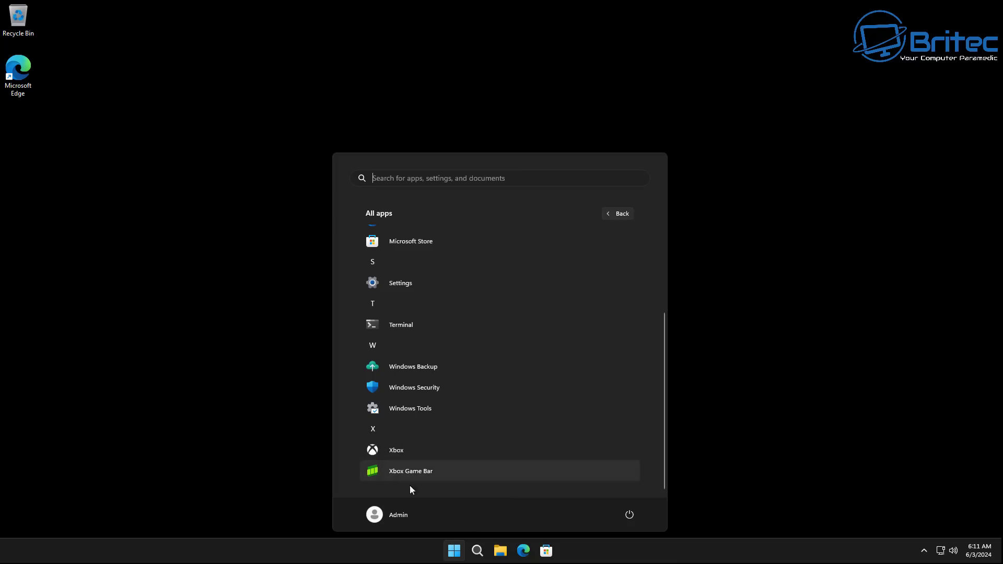
{"action": "scroll", "coordinate": [443, 460], "scroll_direction": "up", "scroll_amount": 1}
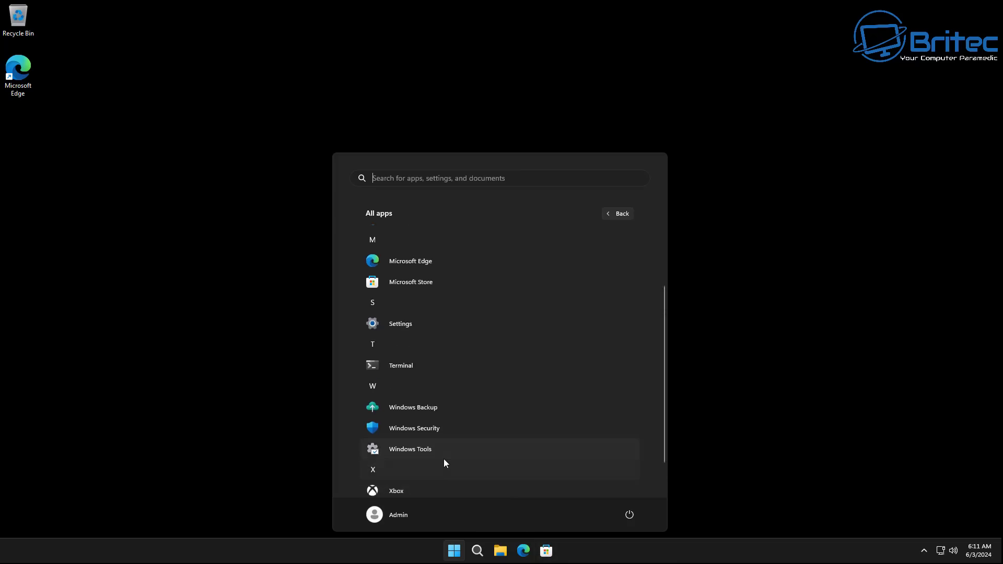
{"action": "scroll", "coordinate": [443, 459], "scroll_direction": "up", "scroll_amount": 2}
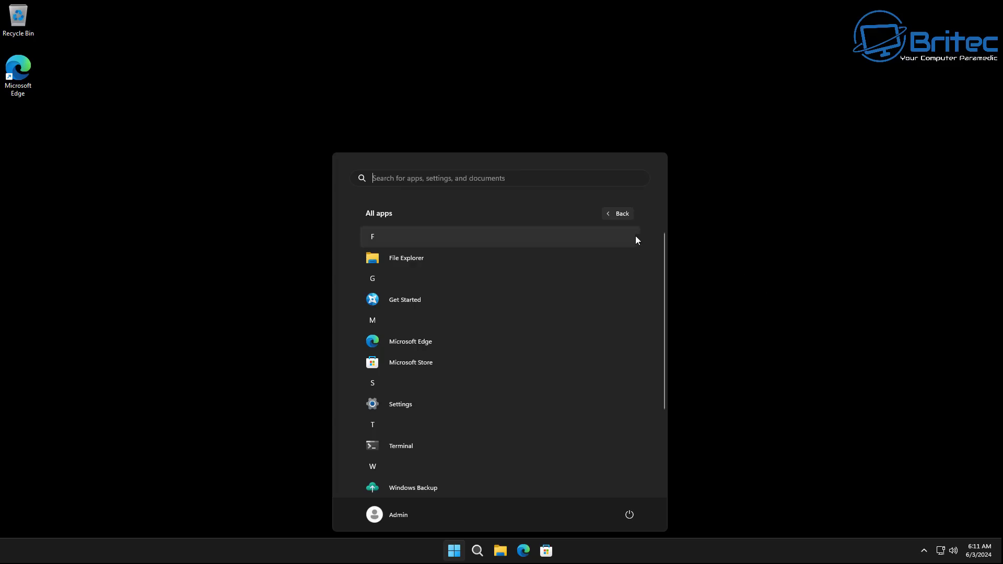
{"action": "left_click", "coordinate": [619, 216]}
{"action": "left_click", "coordinate": [805, 296]}
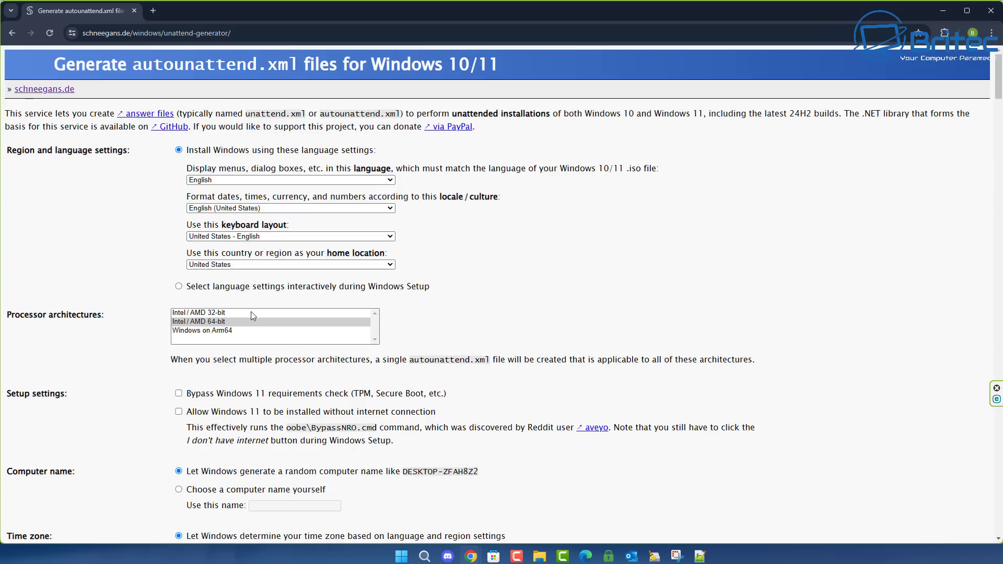
- In the autounattend.xml generator, enable the Windows 11 requirements bypass and installation without internet, and set the locale to English (United Kingdom)
{"action": "left_click", "coordinate": [179, 393]}
{"action": "left_click", "coordinate": [179, 412]}
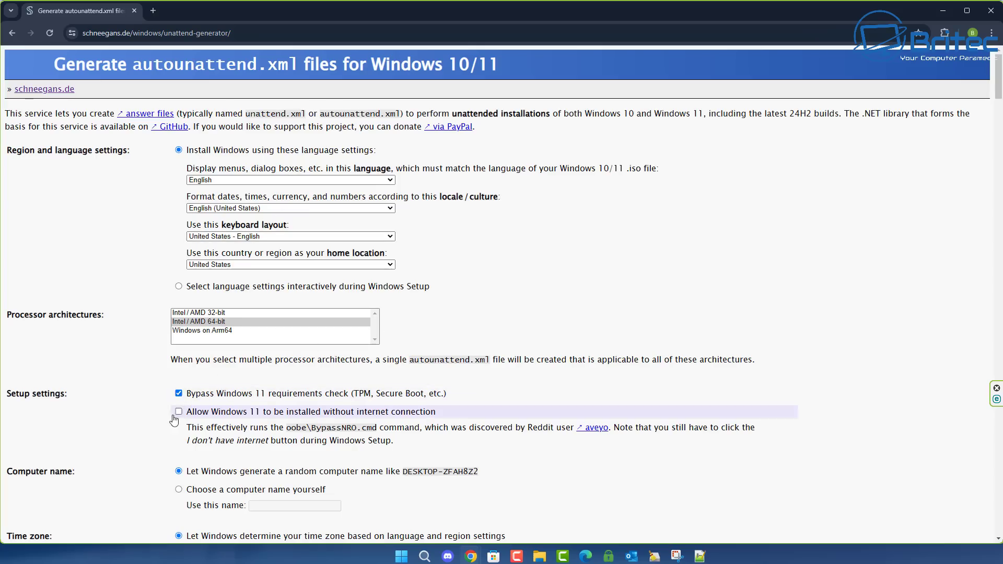
{"action": "left_click", "coordinate": [249, 208]}
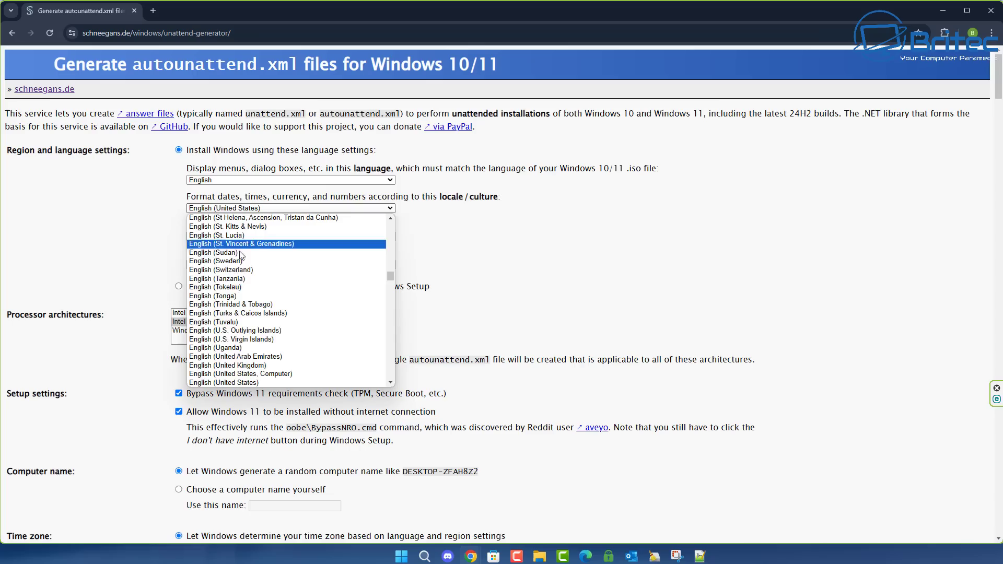
{"action": "left_click", "coordinate": [314, 365]}
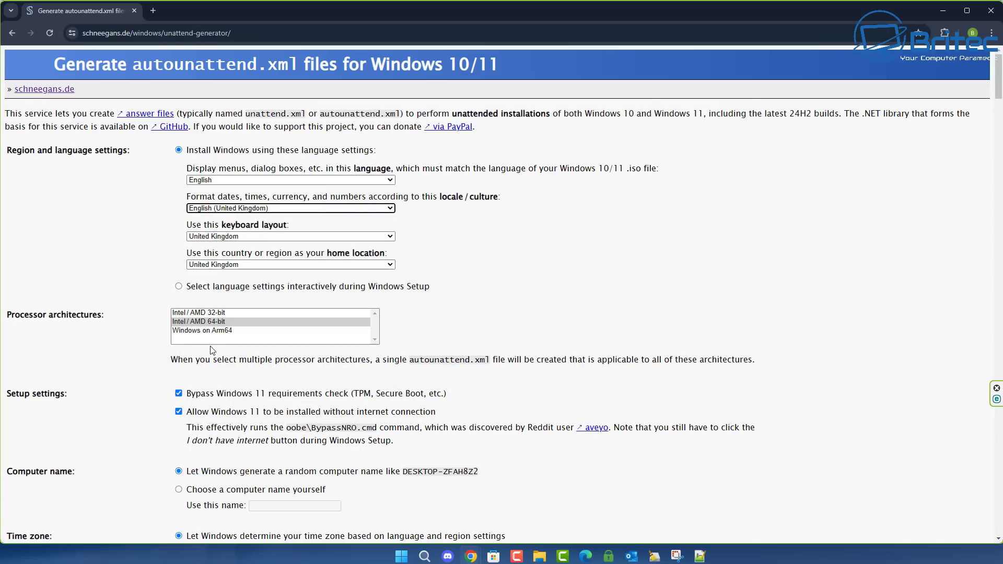
- In the local user accounts, clear the passwords of the Admin and User accounts and remove the User account
{"action": "scroll", "coordinate": [489, 350], "scroll_direction": "down", "scroll_amount": 5}
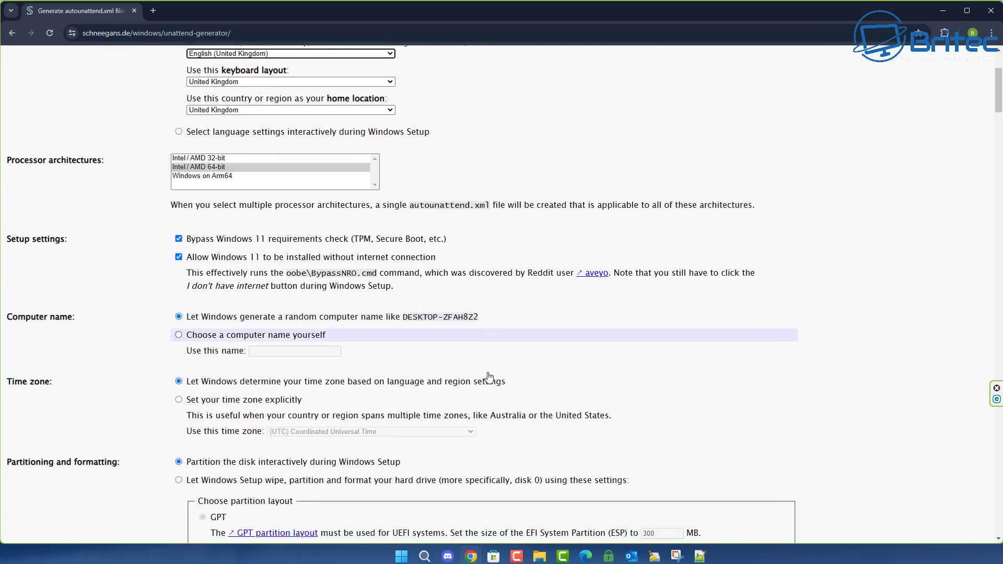
{"action": "scroll", "coordinate": [489, 376], "scroll_direction": "down", "scroll_amount": 1}
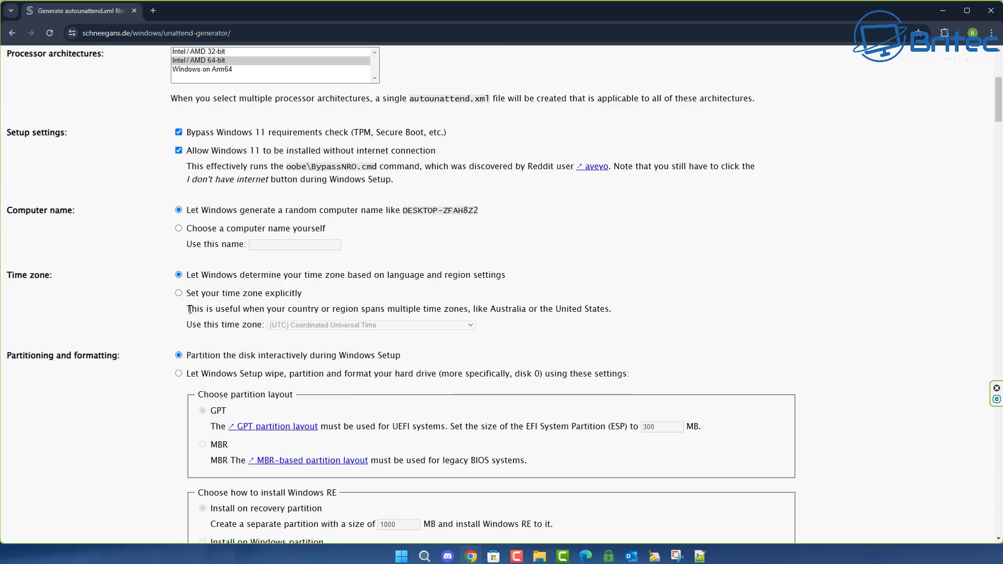
{"action": "scroll", "coordinate": [189, 401], "scroll_direction": "down", "scroll_amount": 4}
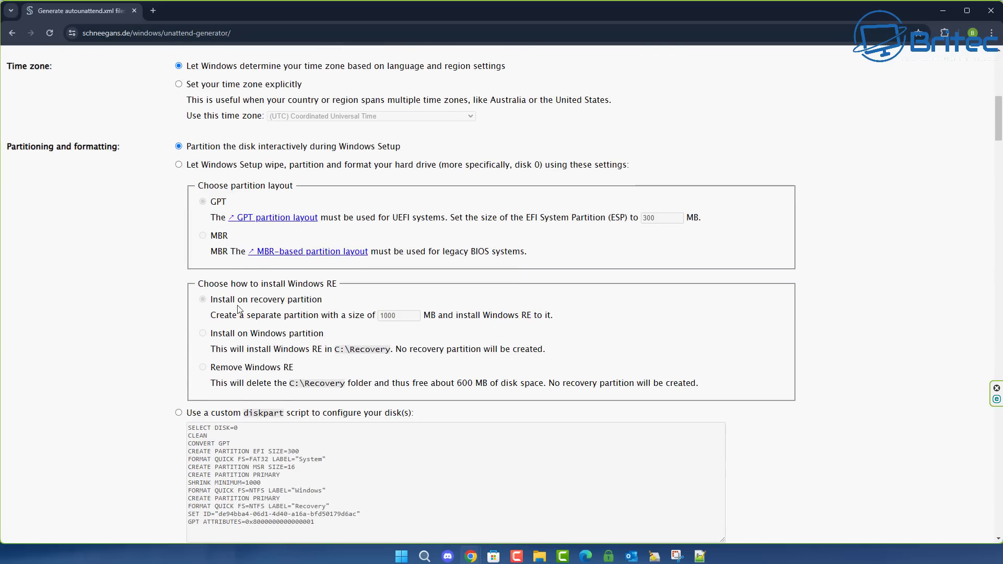
{"action": "scroll", "coordinate": [228, 337], "scroll_direction": "down", "scroll_amount": 6}
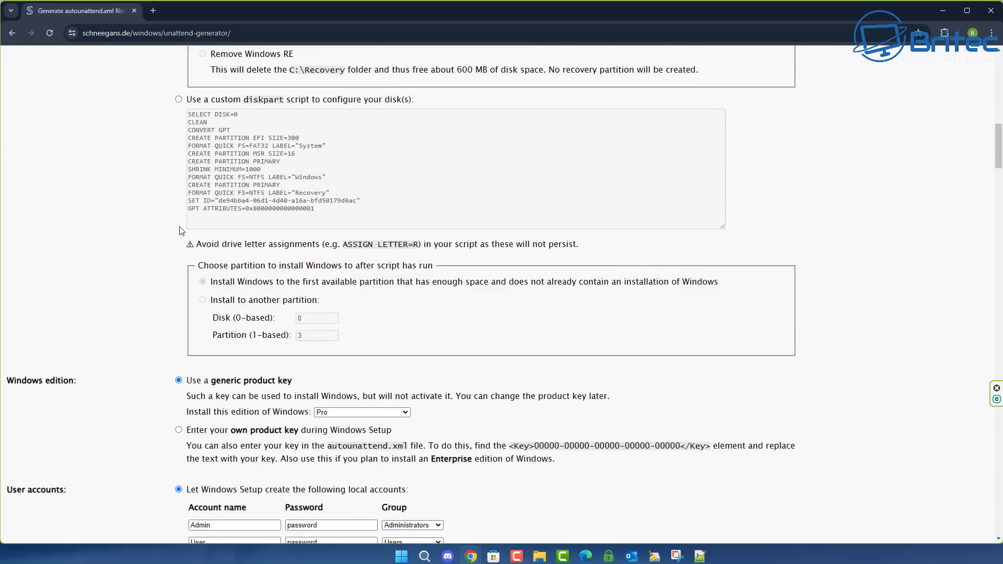
{"action": "scroll", "coordinate": [169, 357], "scroll_direction": "down", "scroll_amount": 3}
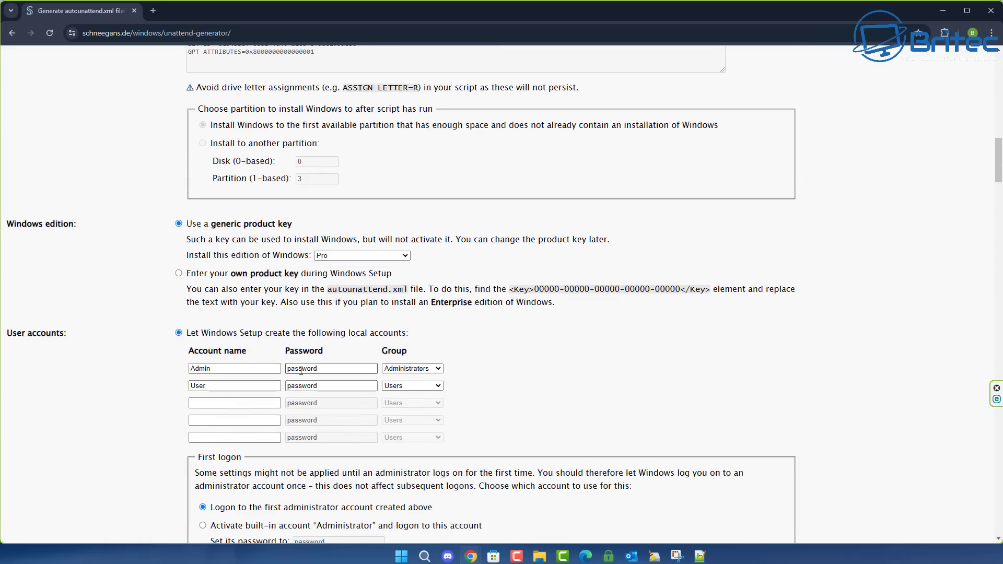
{"action": "double_click", "coordinate": [323, 386]}
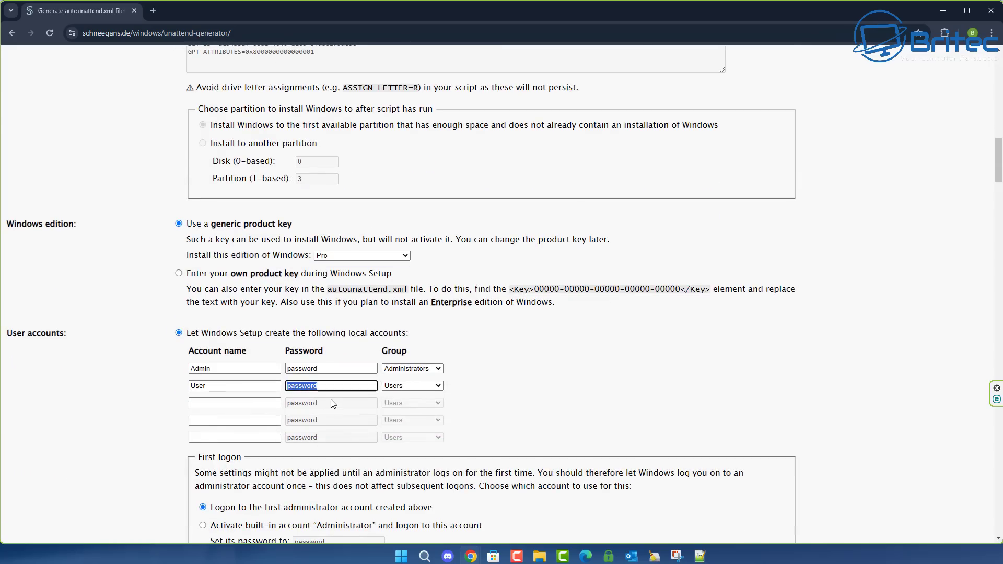
{"action": "key", "text": "BackSpace"}
{"action": "double_click", "coordinate": [334, 369]}
{"action": "key", "text": "BackSpace"}
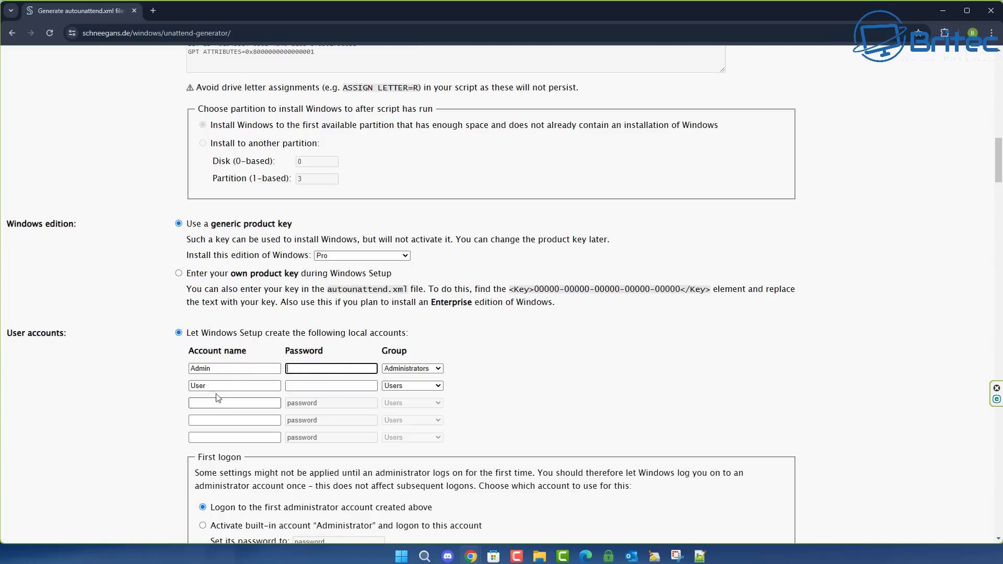
{"action": "double_click", "coordinate": [201, 386]}
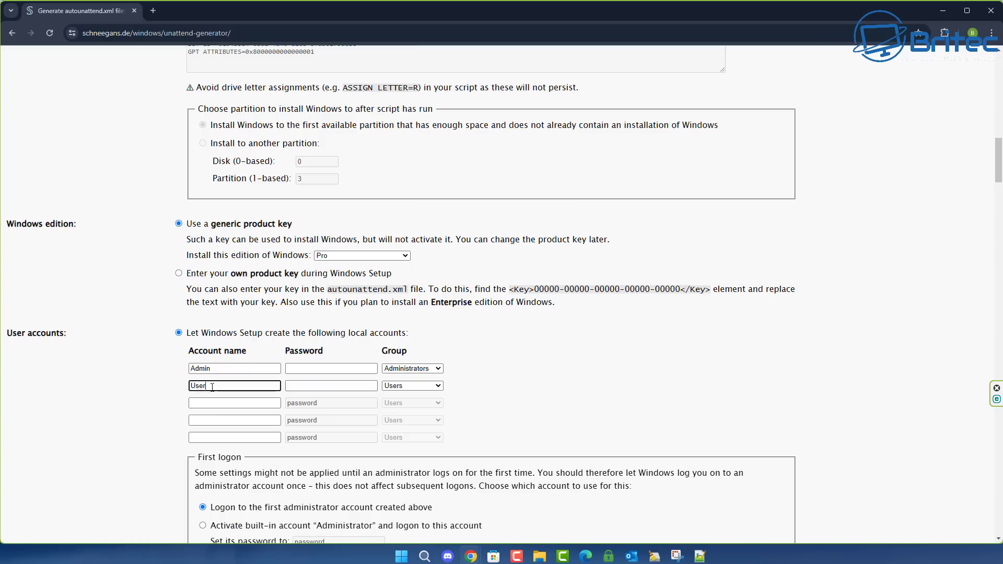
{"action": "key", "text": "BackSpace"}
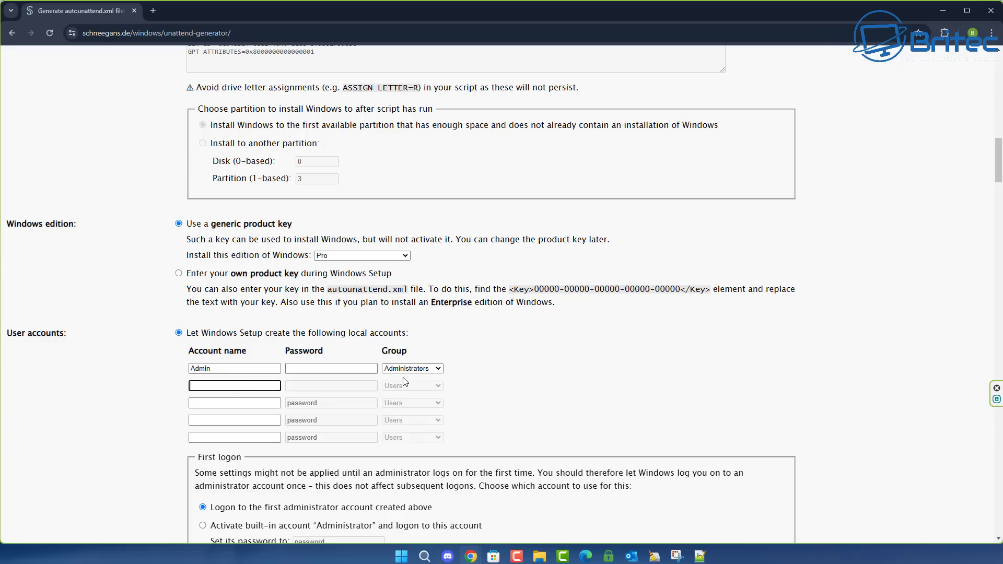
- In the optimizations, disable System Protection / System Restore, enable long paths and allow execution of PowerShell script files
{"action": "scroll", "coordinate": [591, 388], "scroll_direction": "down", "scroll_amount": 3}
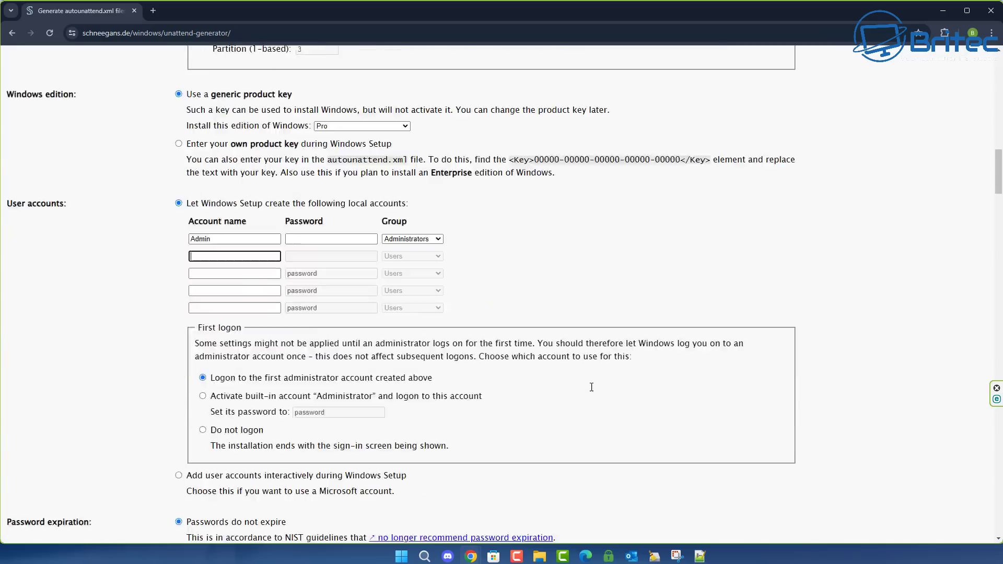
{"action": "scroll", "coordinate": [211, 382], "scroll_direction": "down", "scroll_amount": 3}
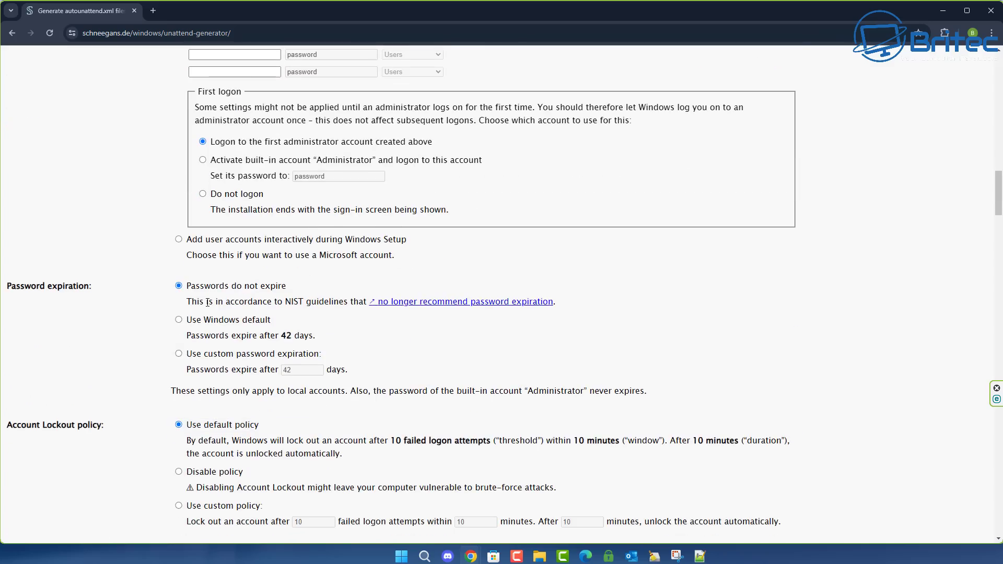
{"action": "scroll", "coordinate": [188, 406], "scroll_direction": "down", "scroll_amount": 1}
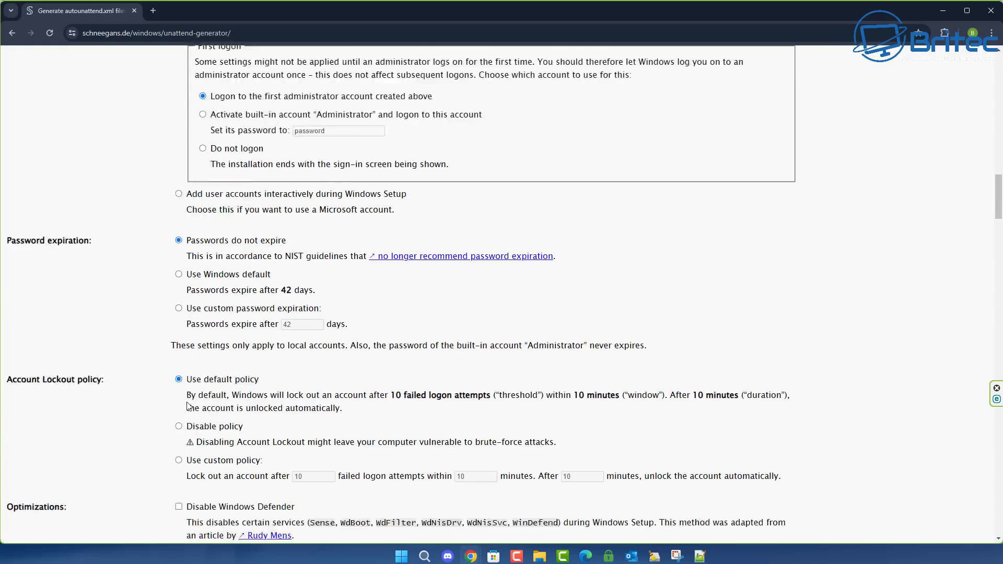
{"action": "scroll", "coordinate": [188, 406], "scroll_direction": "down", "scroll_amount": 1}
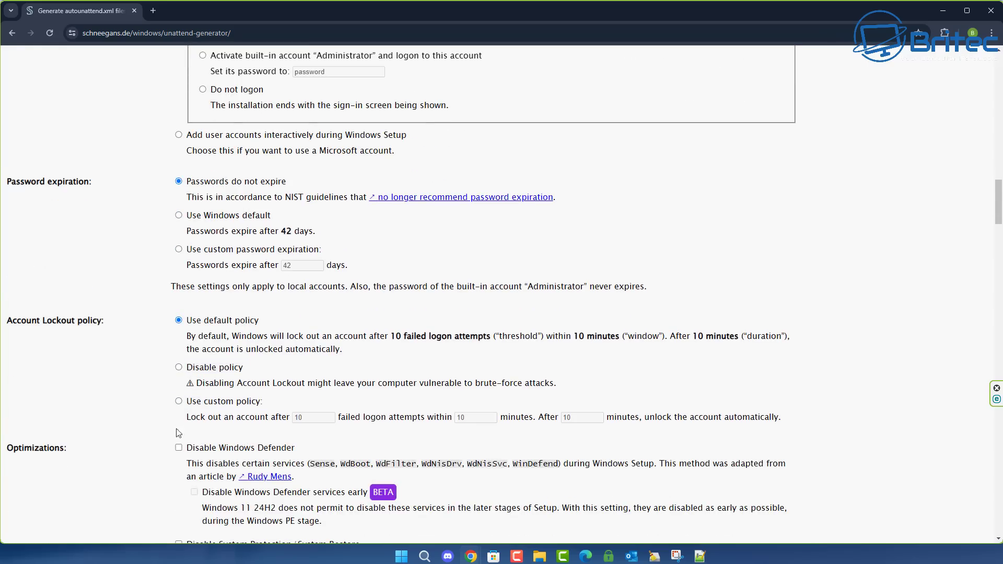
{"action": "scroll", "coordinate": [183, 421], "scroll_direction": "down", "scroll_amount": 4}
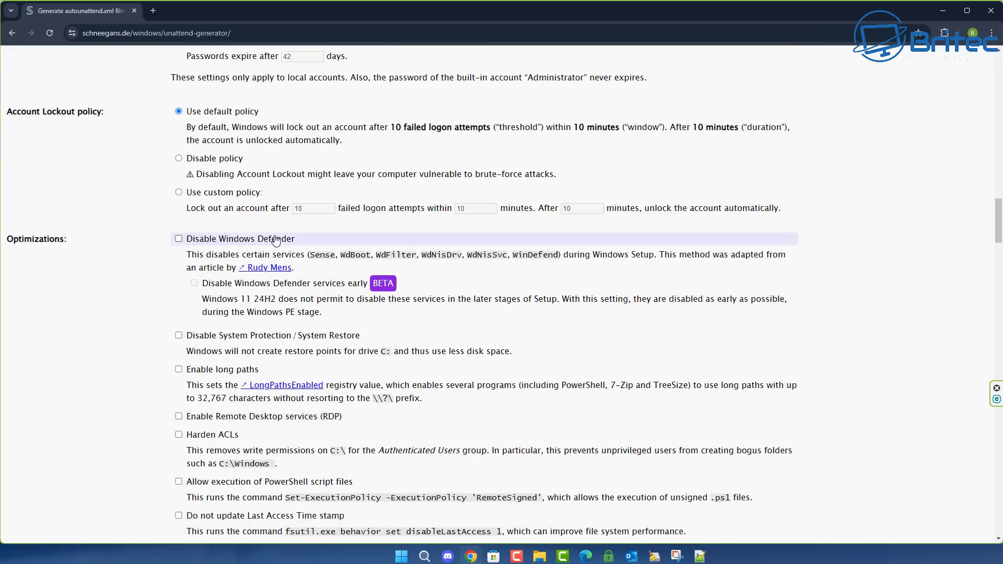
{"action": "left_click", "coordinate": [179, 336]}
{"action": "left_click", "coordinate": [179, 369]}
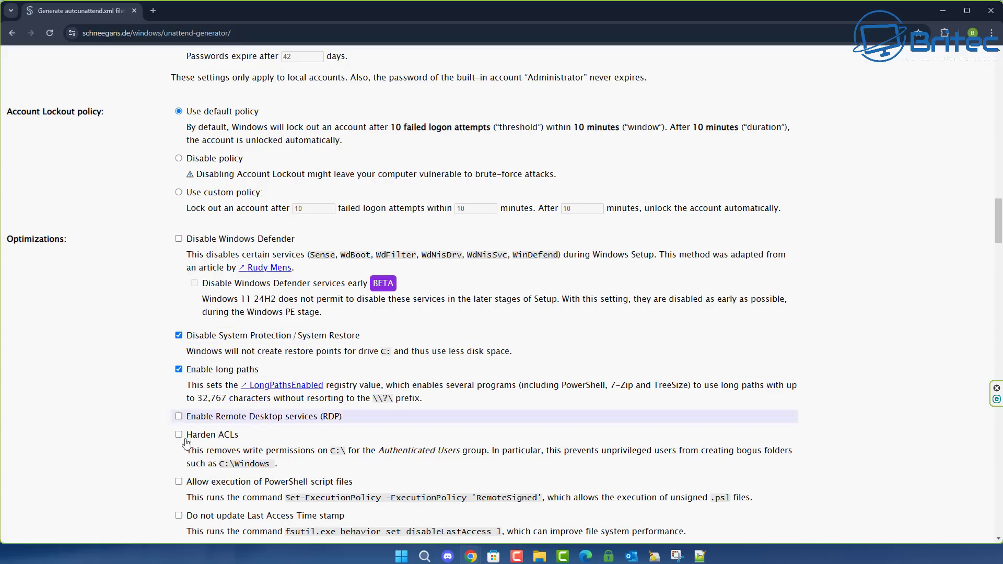
{"action": "scroll", "coordinate": [181, 444], "scroll_direction": "down", "scroll_amount": 1}
{"action": "scroll", "coordinate": [180, 437], "scroll_direction": "down", "scroll_amount": 2}
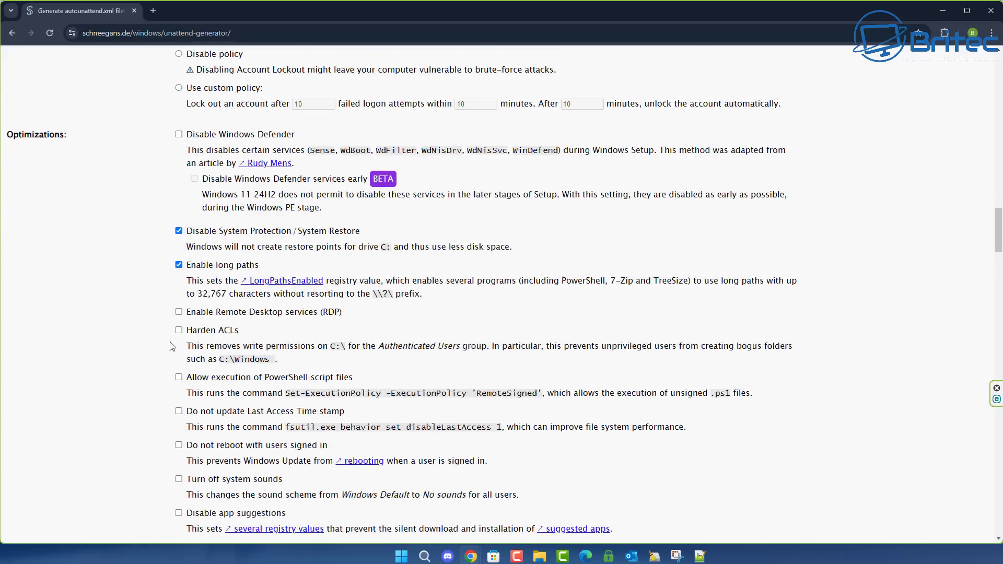
{"action": "left_click", "coordinate": [178, 378]}
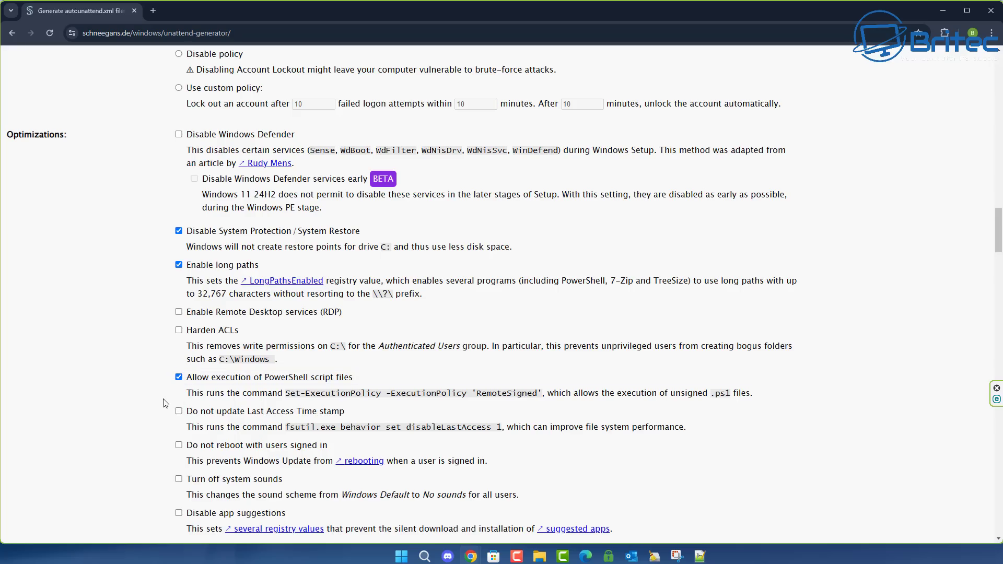
- Turn off system sounds, disable app suggestions and widgets, and prevent device encryption in the optimizations
{"action": "scroll", "coordinate": [156, 449], "scroll_direction": "down", "scroll_amount": 3}
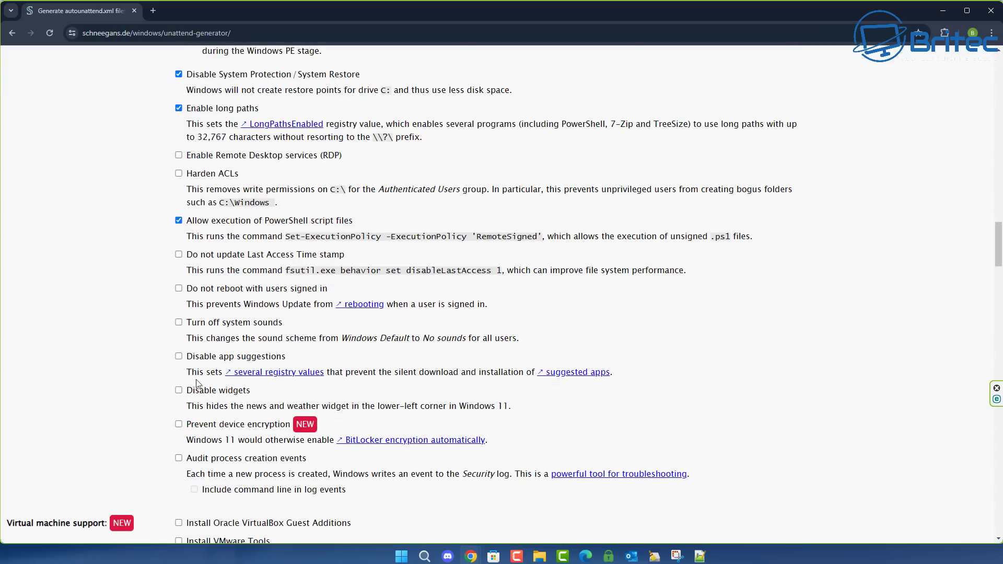
{"action": "left_click", "coordinate": [179, 323]}
{"action": "left_click", "coordinate": [178, 357]}
{"action": "left_click", "coordinate": [179, 391]}
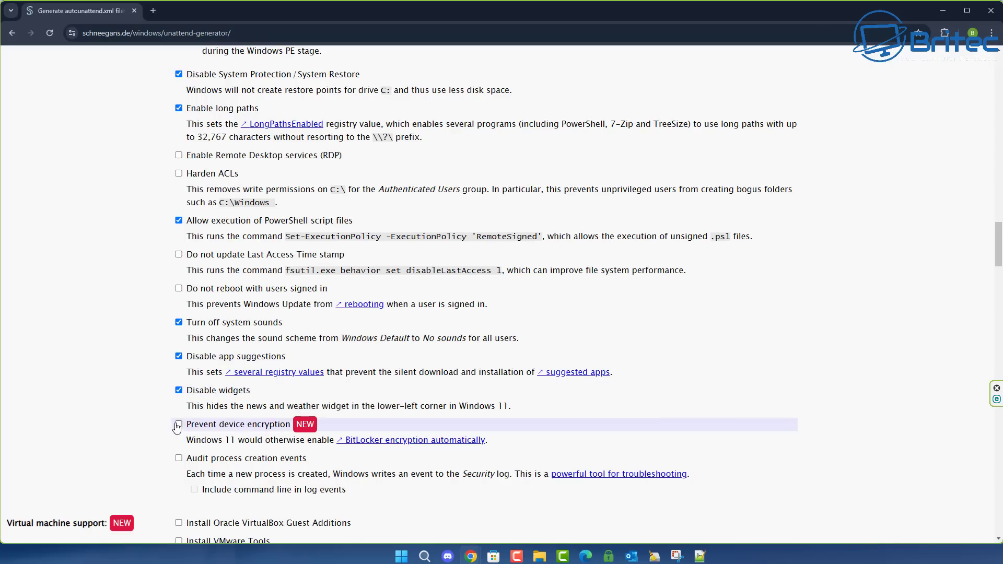
{"action": "left_click", "coordinate": [179, 424]}
- Mark all the listed bloatware apps for removal during Windows Setup
{"action": "scroll", "coordinate": [181, 470], "scroll_direction": "down", "scroll_amount": 3}
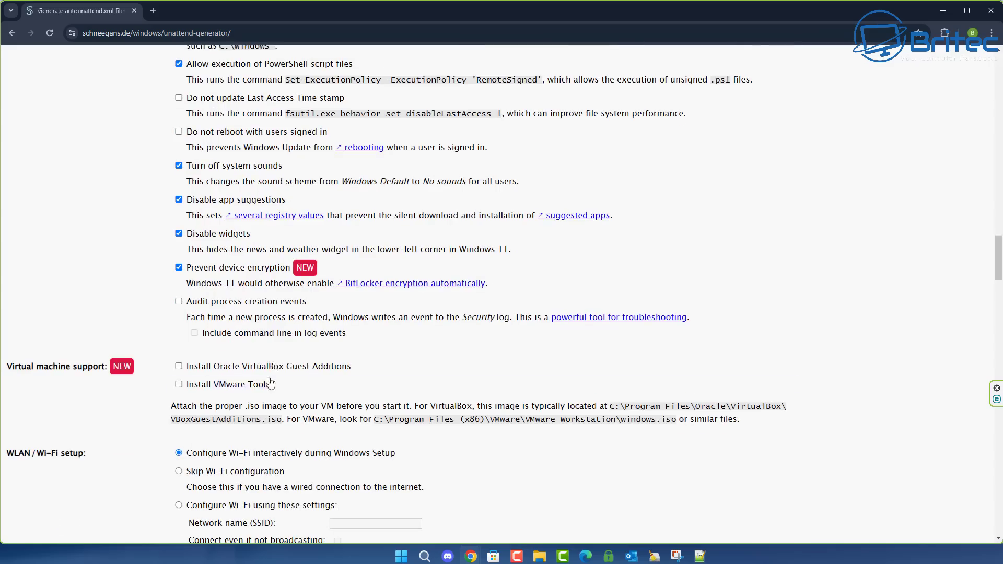
{"action": "scroll", "coordinate": [209, 419], "scroll_direction": "down", "scroll_amount": 3}
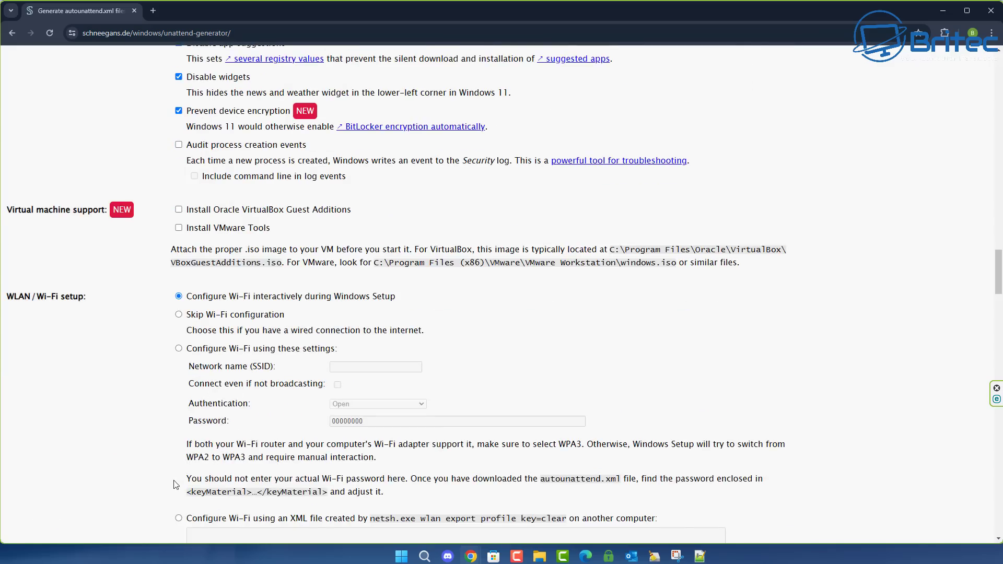
{"action": "scroll", "coordinate": [175, 483], "scroll_direction": "down", "scroll_amount": 3}
{"action": "scroll", "coordinate": [268, 437], "scroll_direction": "down", "scroll_amount": 5}
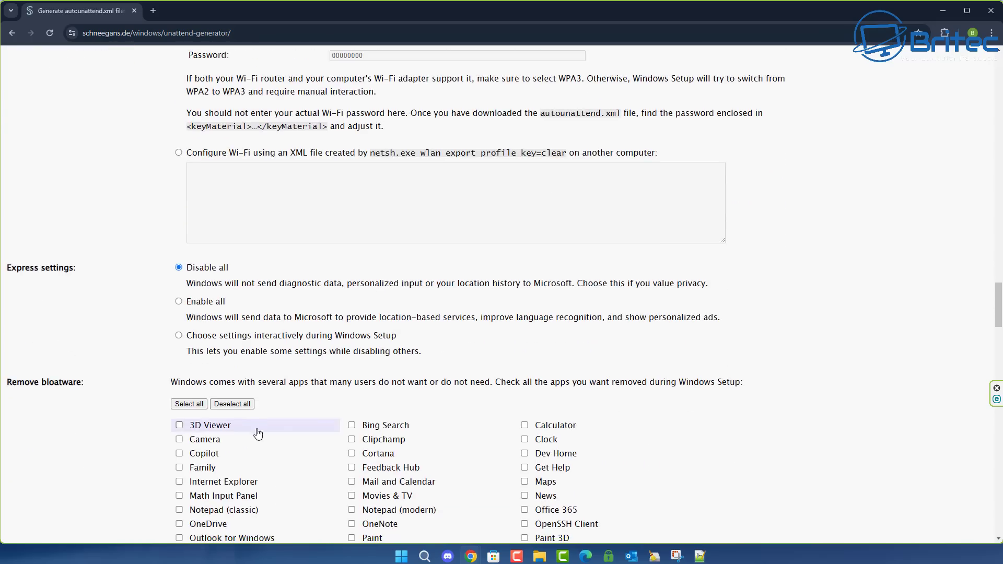
{"action": "scroll", "coordinate": [251, 431], "scroll_direction": "down", "scroll_amount": 2}
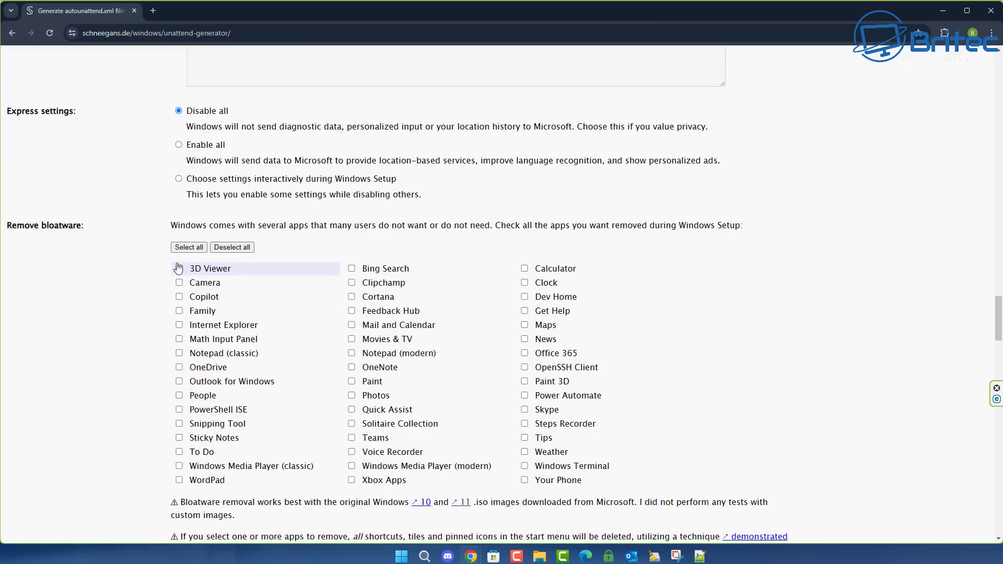
{"action": "left_click", "coordinate": [189, 247]}
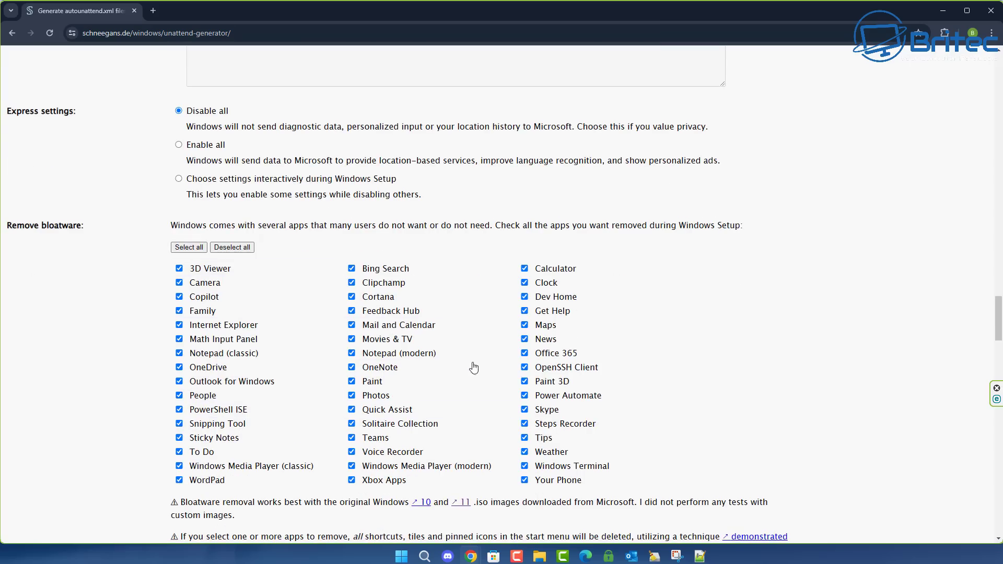
- Look over the bloatware removal notes and the custom script sections for system context, default user registry and first logon
{"action": "scroll", "coordinate": [473, 368], "scroll_direction": "down", "scroll_amount": 2}
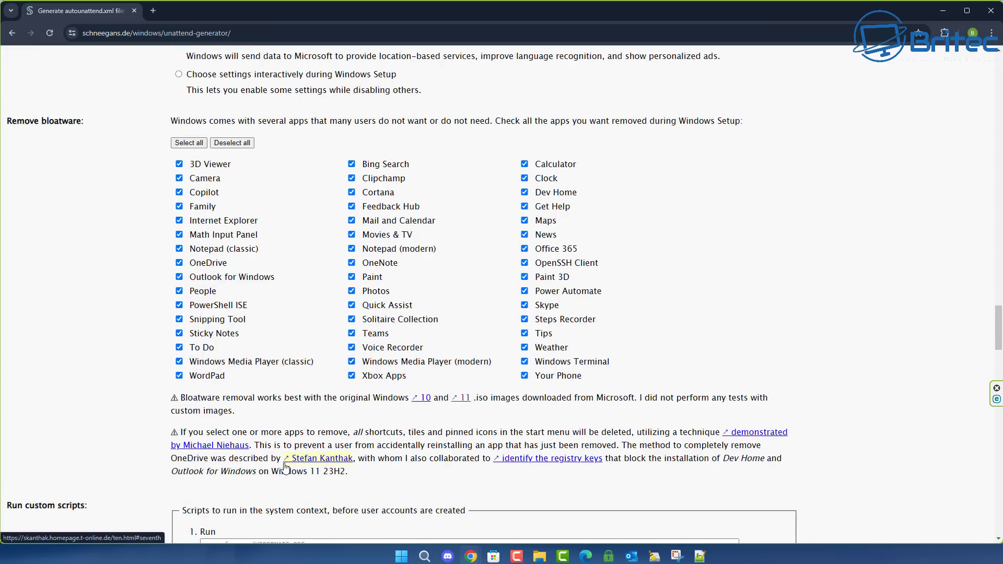
{"action": "scroll", "coordinate": [284, 469], "scroll_direction": "down", "scroll_amount": 3}
{"action": "scroll", "coordinate": [238, 438], "scroll_direction": "down", "scroll_amount": 3}
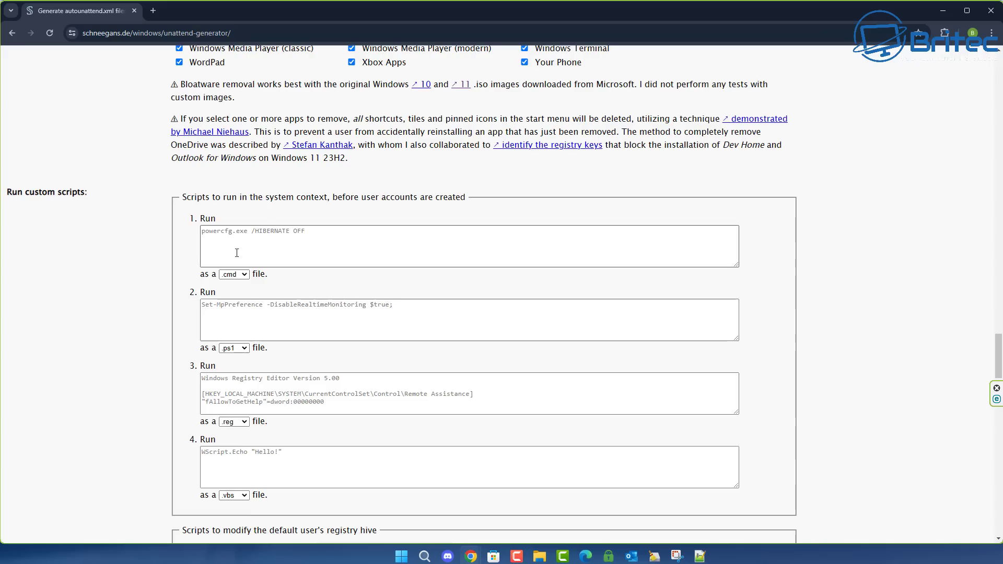
{"action": "scroll", "coordinate": [265, 422], "scroll_direction": "down", "scroll_amount": 5}
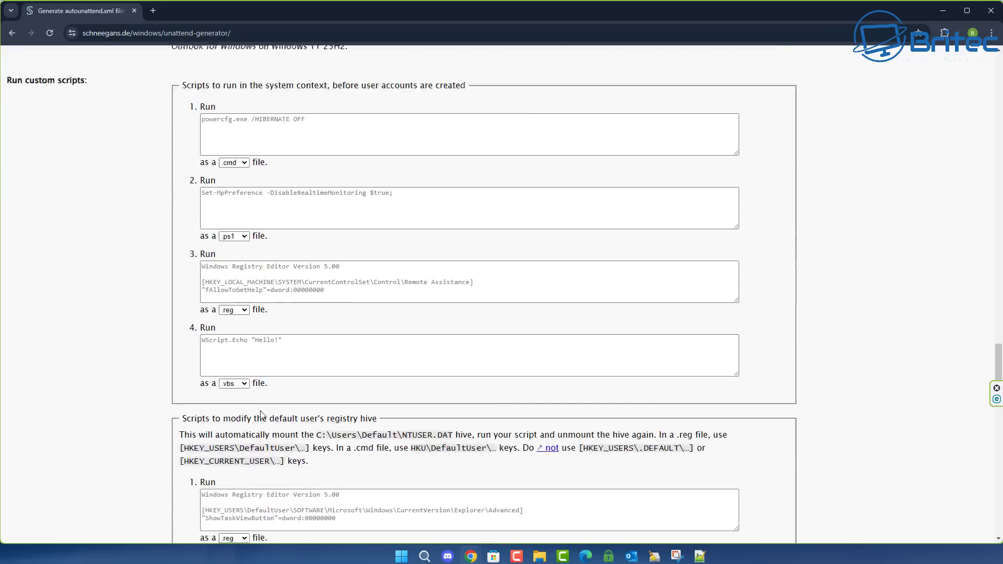
{"action": "scroll", "coordinate": [250, 410], "scroll_direction": "down", "scroll_amount": 3}
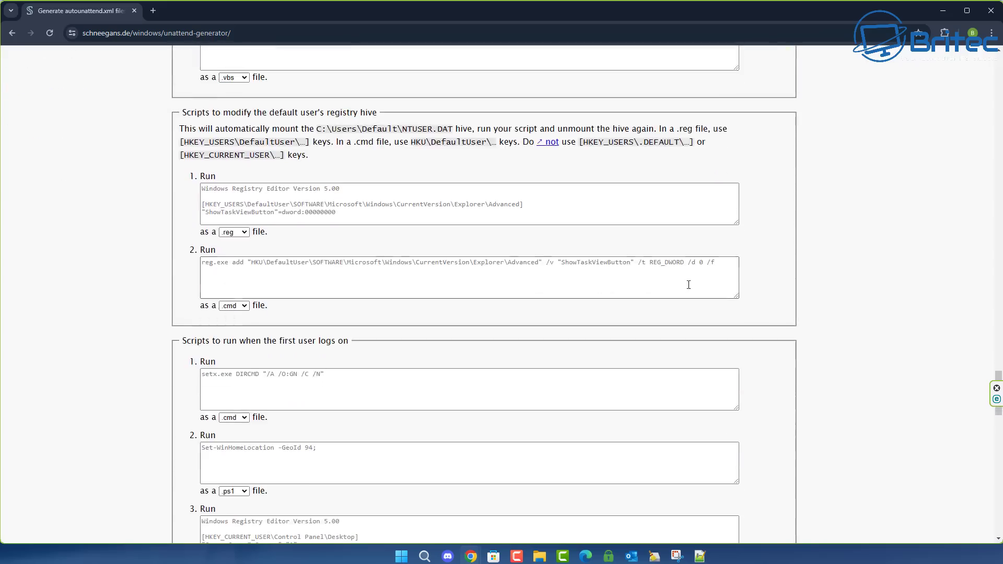
{"action": "scroll", "coordinate": [690, 285], "scroll_direction": "down", "scroll_amount": 1}
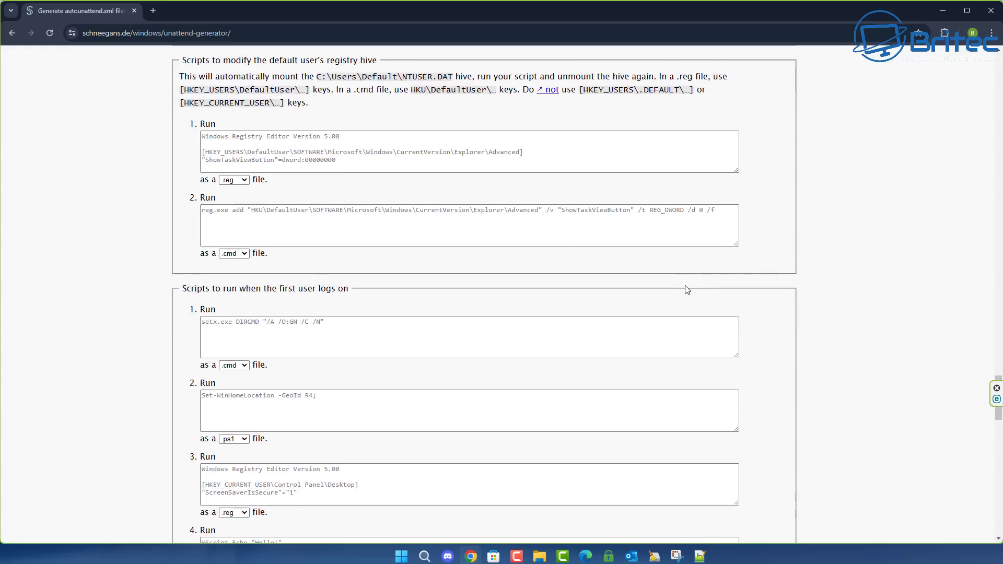
- Switch to Notepad++ and examine the requirement bypass commands and the start of the specialize pass in autounattend.xml
{"action": "key", "text": "alt+Tab"}
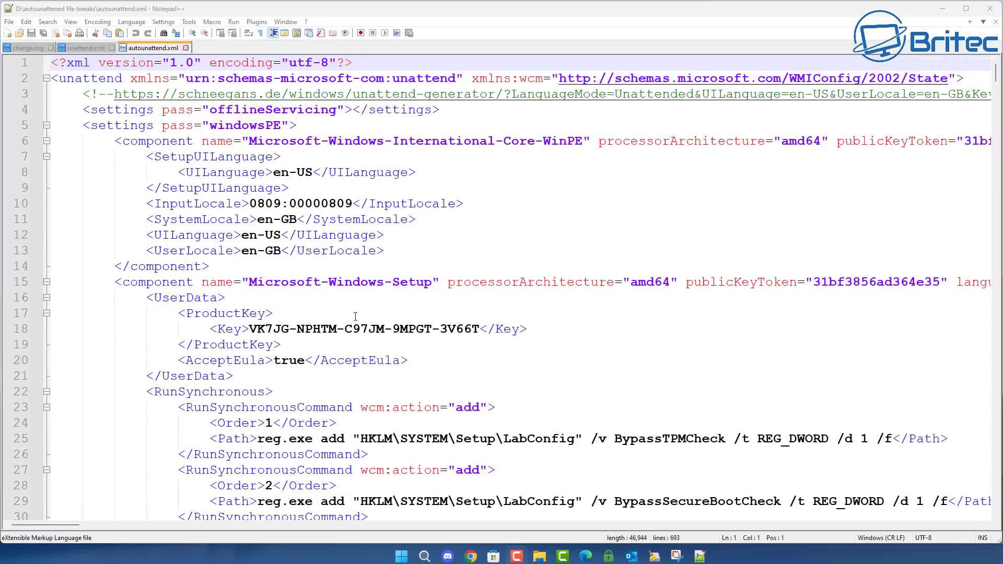
{"action": "scroll", "coordinate": [529, 331], "scroll_direction": "down", "scroll_amount": 6}
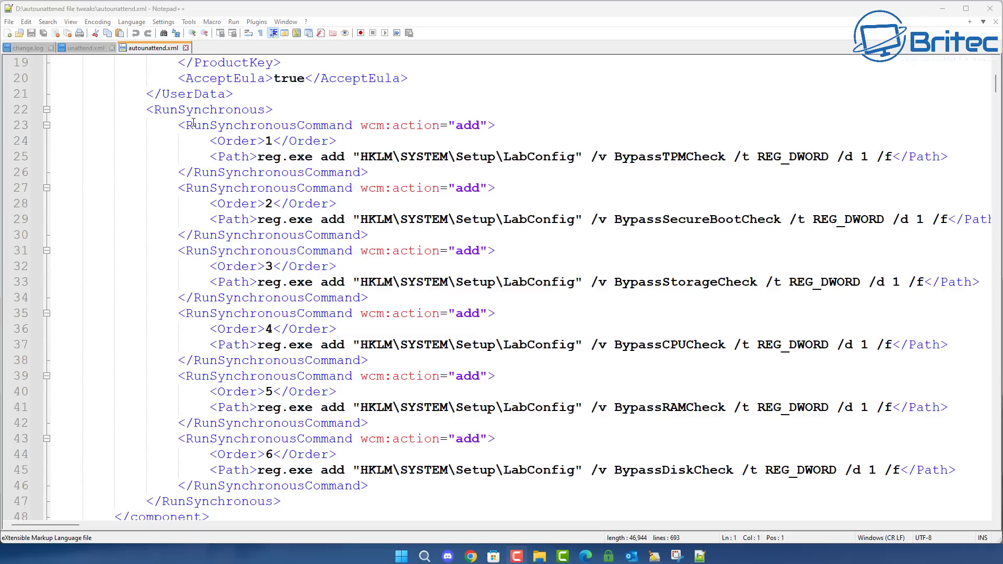
{"action": "left_click_drag", "start_coordinate": [208, 140], "coordinate": [341, 138]}
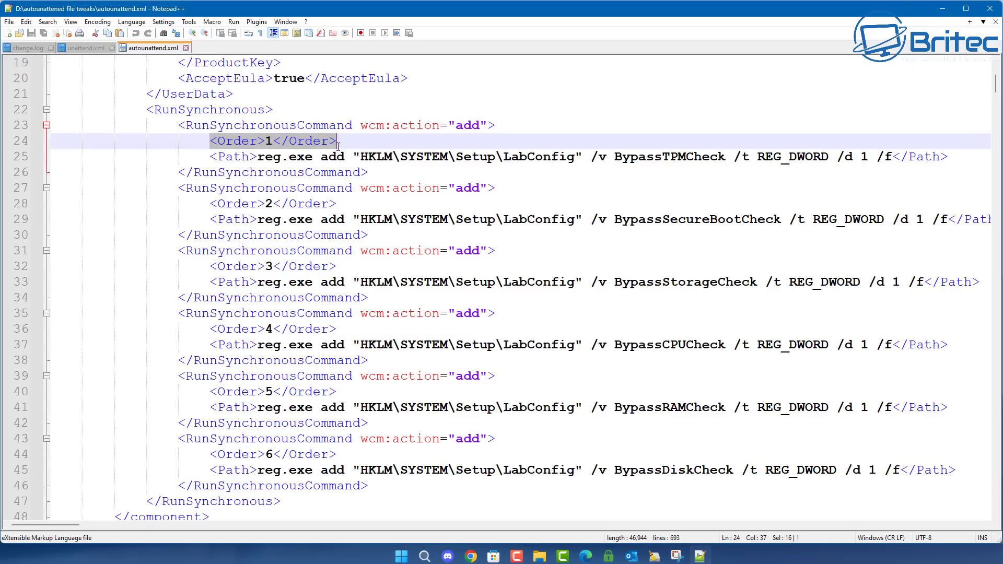
{"action": "left_click_drag", "start_coordinate": [209, 203], "coordinate": [337, 201]}
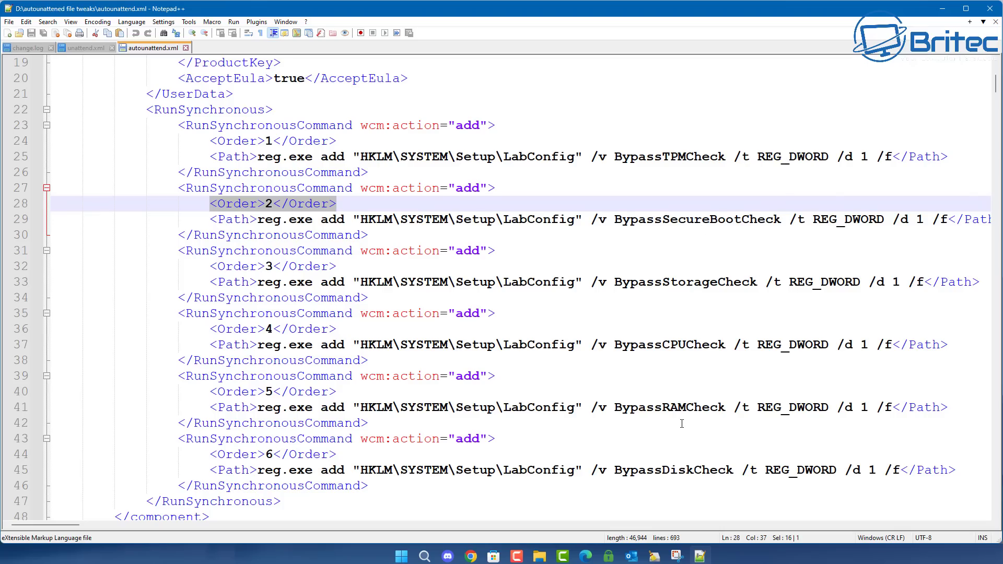
{"action": "scroll", "coordinate": [682, 420], "scroll_direction": "down", "scroll_amount": 5}
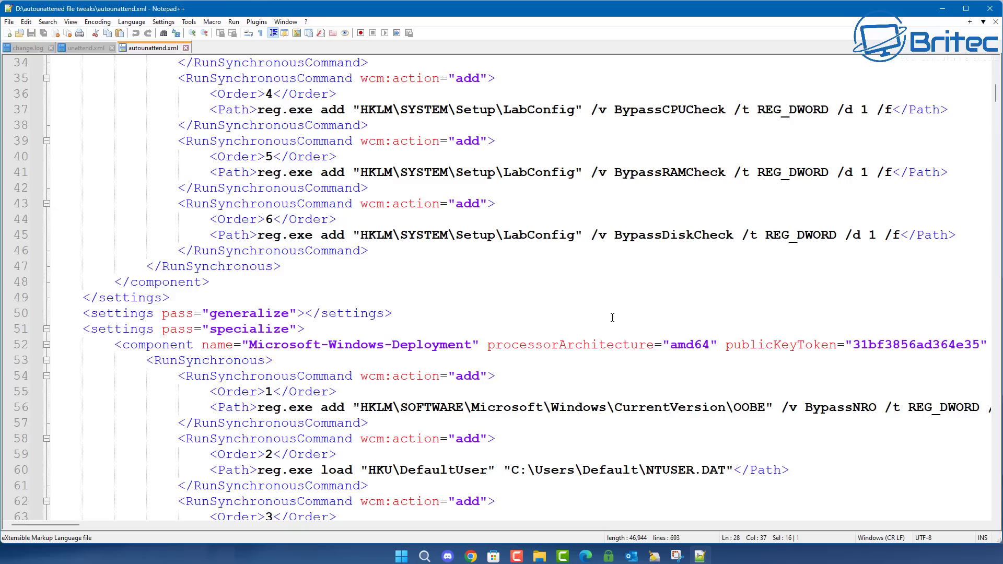
{"action": "left_click", "coordinate": [612, 300]}
{"action": "scroll", "coordinate": [313, 384], "scroll_direction": "down", "scroll_amount": 3}
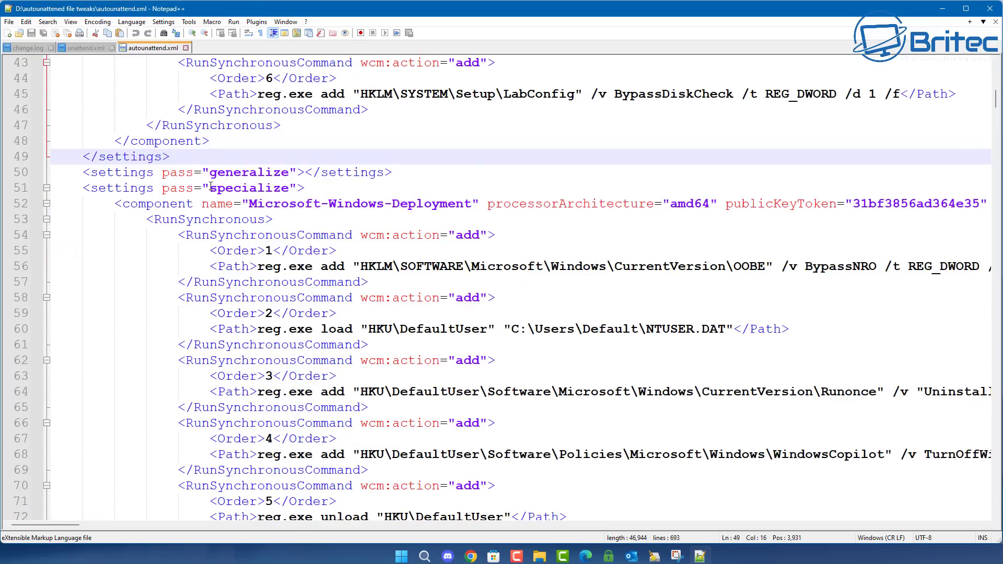
- Examine the specialize pass commands in autounattend.xml, from the BypassNRO and Copilot entries through the OneDrive setup removal and chat auto-install entries
{"action": "left_click_drag", "start_coordinate": [210, 188], "coordinate": [288, 192]}
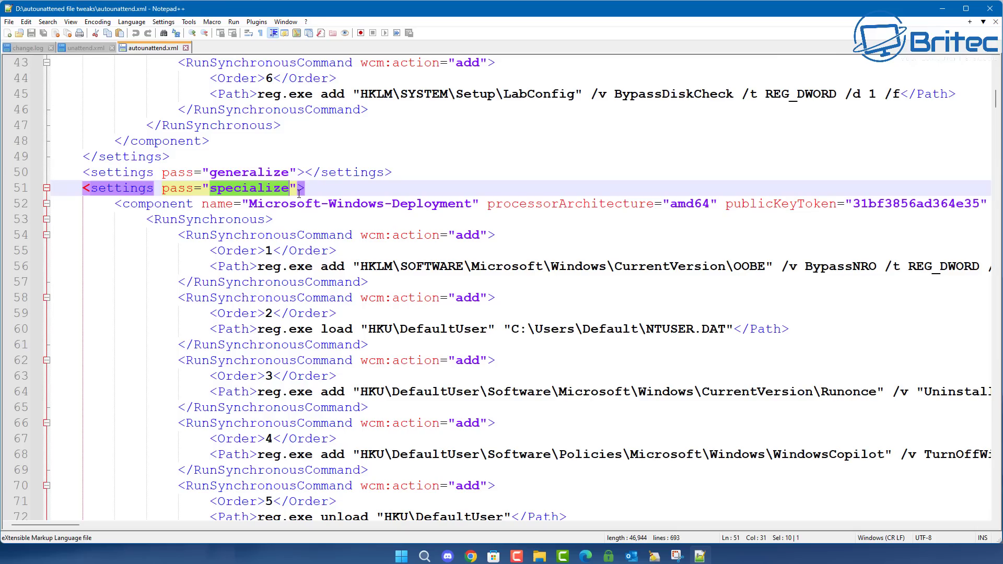
{"action": "left_click", "coordinate": [330, 205]}
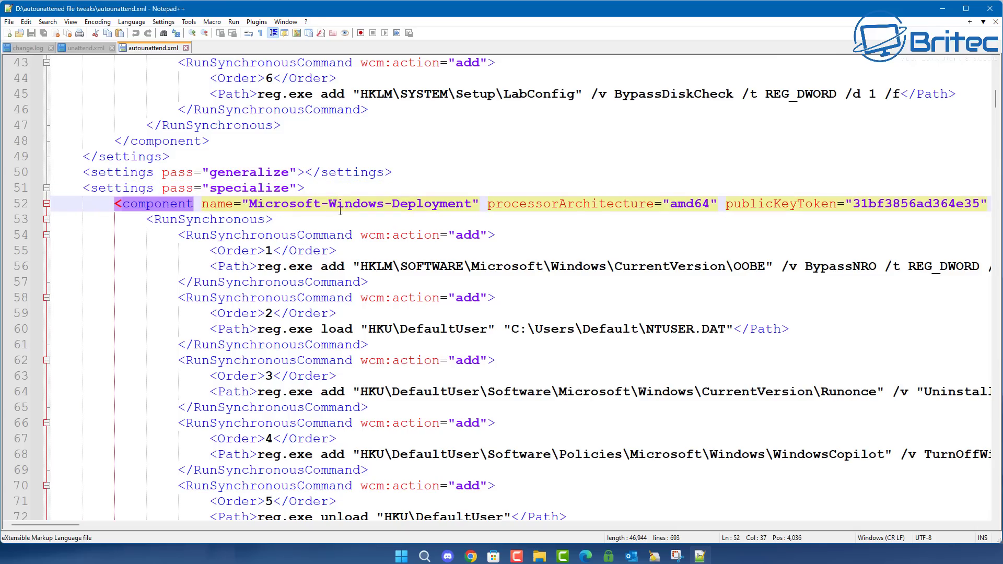
{"action": "scroll", "coordinate": [791, 254], "scroll_direction": "down", "scroll_amount": 4}
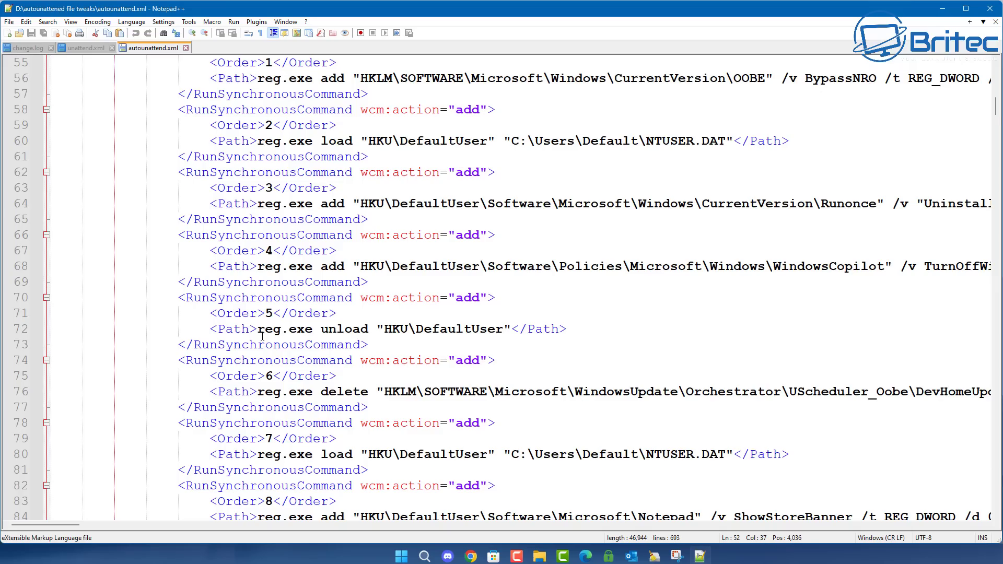
{"action": "scroll", "coordinate": [262, 337], "scroll_direction": "down", "scroll_amount": 9}
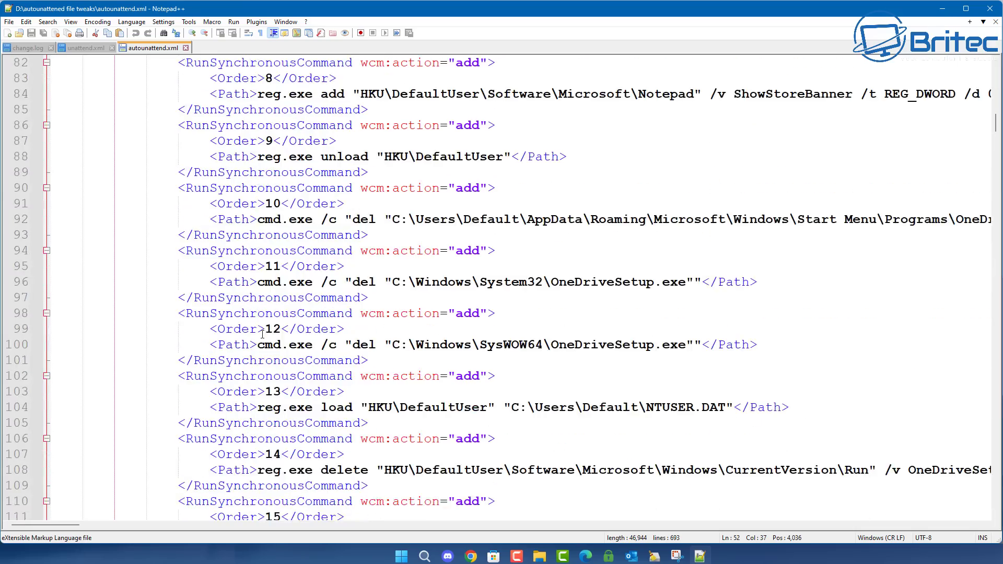
{"action": "scroll", "coordinate": [274, 289], "scroll_direction": "down", "scroll_amount": 3}
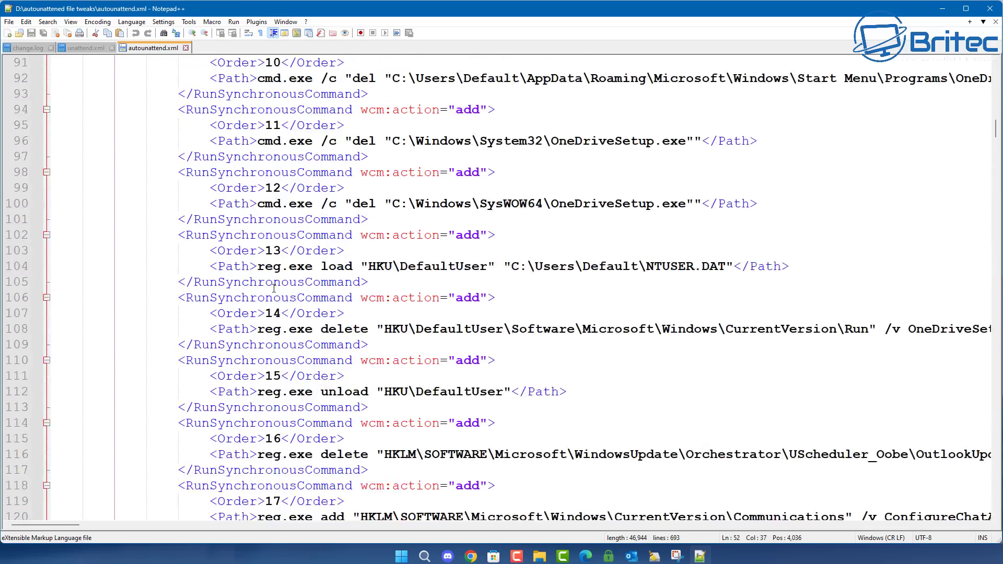
{"action": "scroll", "coordinate": [273, 289], "scroll_direction": "down", "scroll_amount": 2}
{"action": "scroll", "coordinate": [597, 219], "scroll_direction": "up", "scroll_amount": 3}
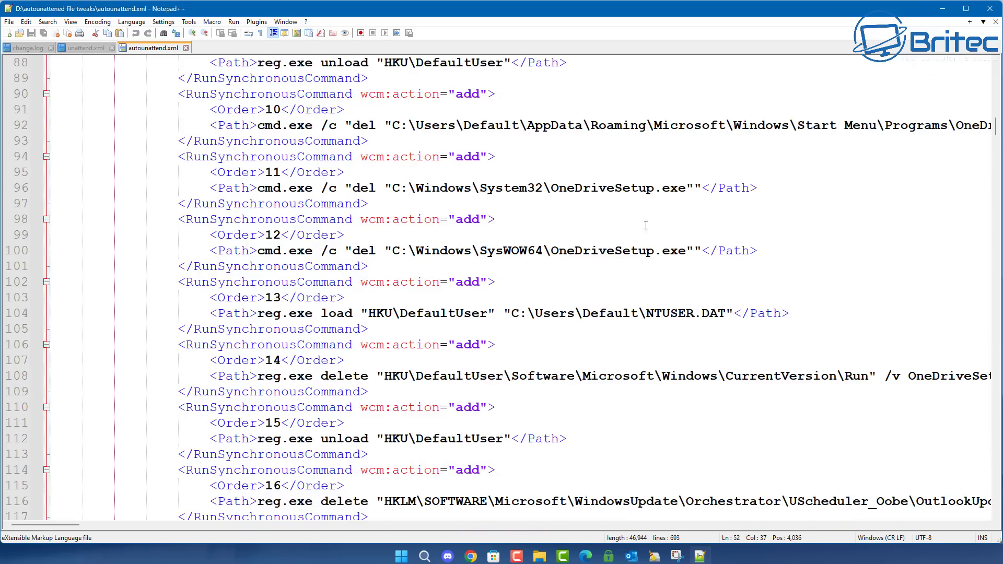
{"action": "scroll", "coordinate": [646, 225], "scroll_direction": "down", "scroll_amount": 8}
{"action": "scroll", "coordinate": [636, 243], "scroll_direction": "down", "scroll_amount": 2}
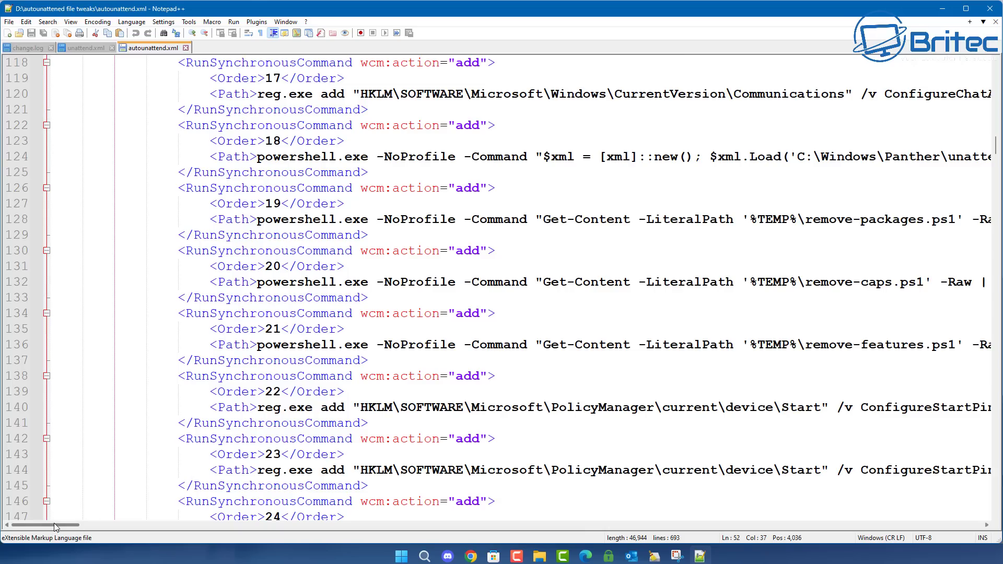
- Examine the PowerShell removal script commands, Start pin policies and ContentDeliveryManager registry entries in the specialize pass
{"action": "left_click_drag", "start_coordinate": [55, 526], "coordinate": [63, 526]}
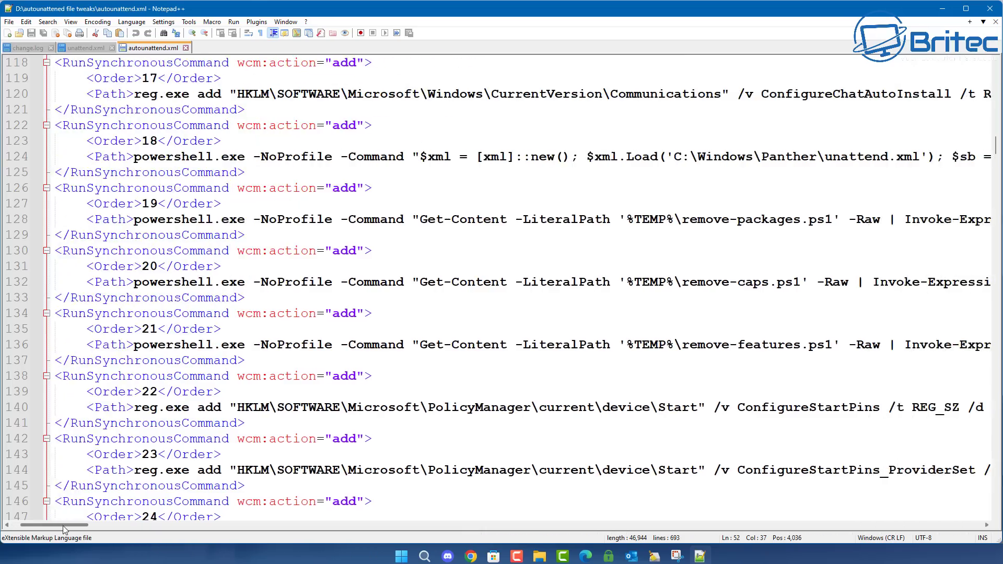
{"action": "scroll", "coordinate": [561, 329], "scroll_direction": "down", "scroll_amount": 9}
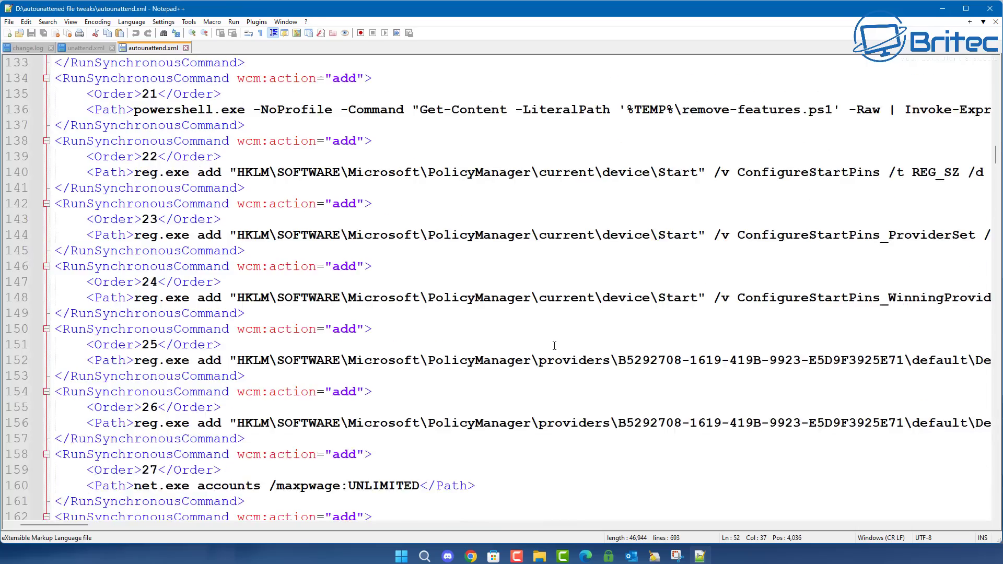
{"action": "scroll", "coordinate": [554, 346], "scroll_direction": "down", "scroll_amount": 7}
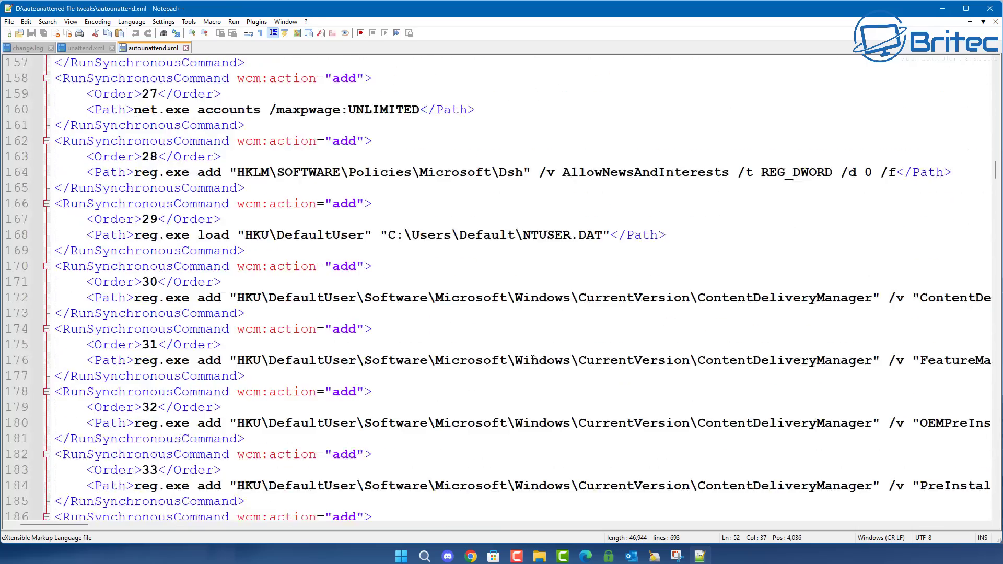
{"action": "scroll", "coordinate": [451, 365], "scroll_direction": "down", "scroll_amount": 2}
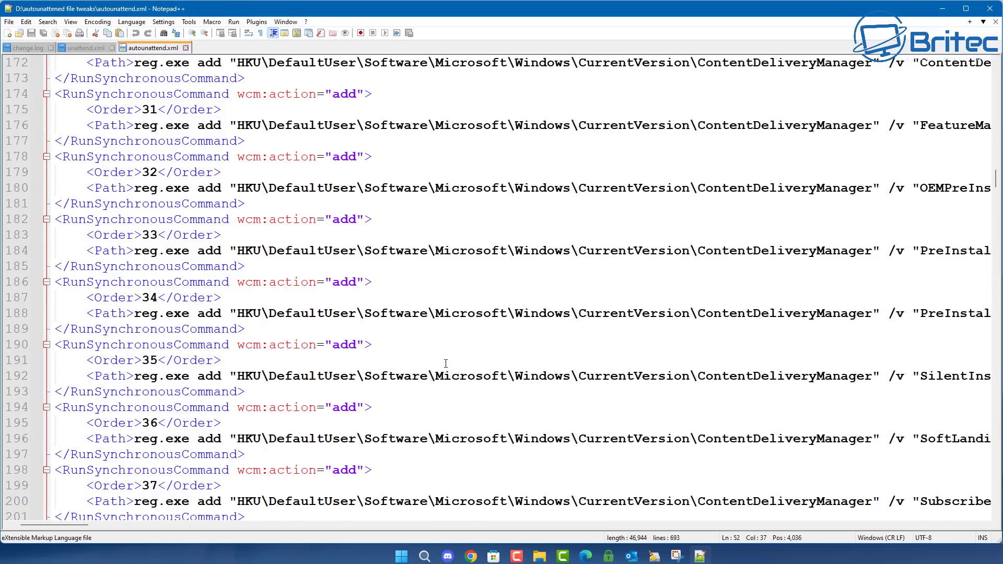
{"action": "scroll", "coordinate": [447, 364], "scroll_direction": "down", "scroll_amount": 1}
{"action": "scroll", "coordinate": [445, 364], "scroll_direction": "down", "scroll_amount": 13}
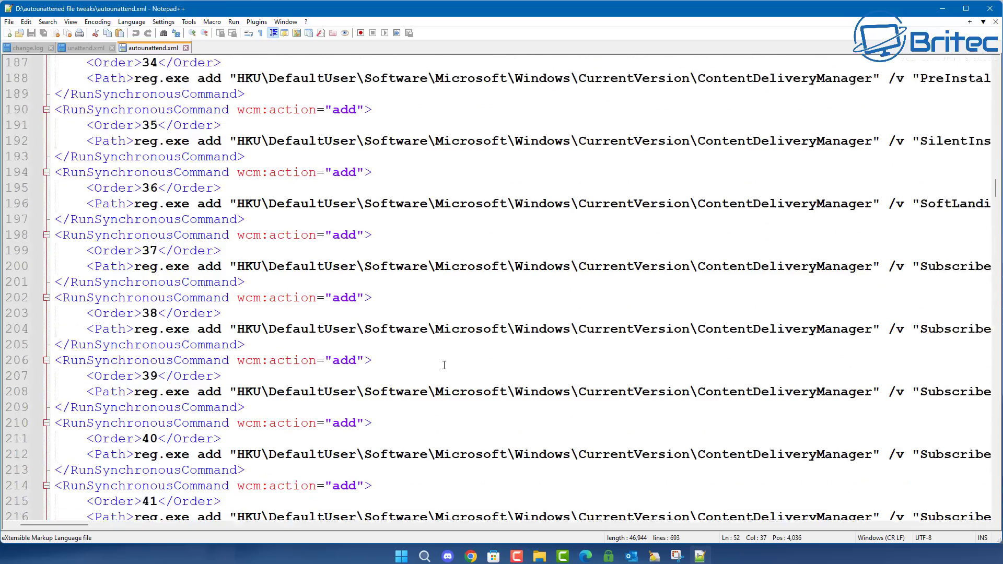
- Review the consumer features, device encryption, AppPrivacy and driver update registry commands further down the specialize pass
{"action": "scroll", "coordinate": [445, 365], "scroll_direction": "down", "scroll_amount": 5}
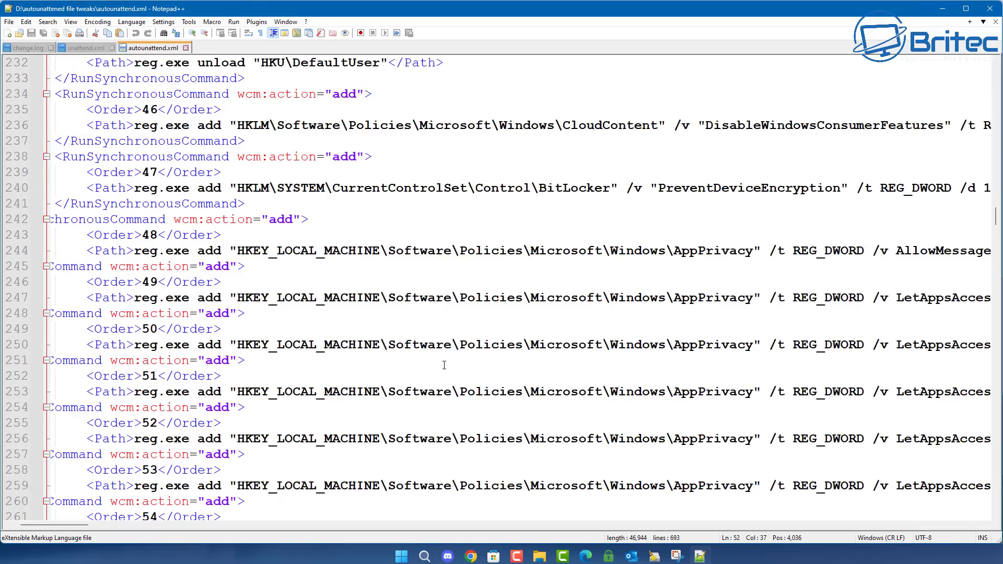
{"action": "scroll", "coordinate": [785, 257], "scroll_direction": "down", "scroll_amount": 4}
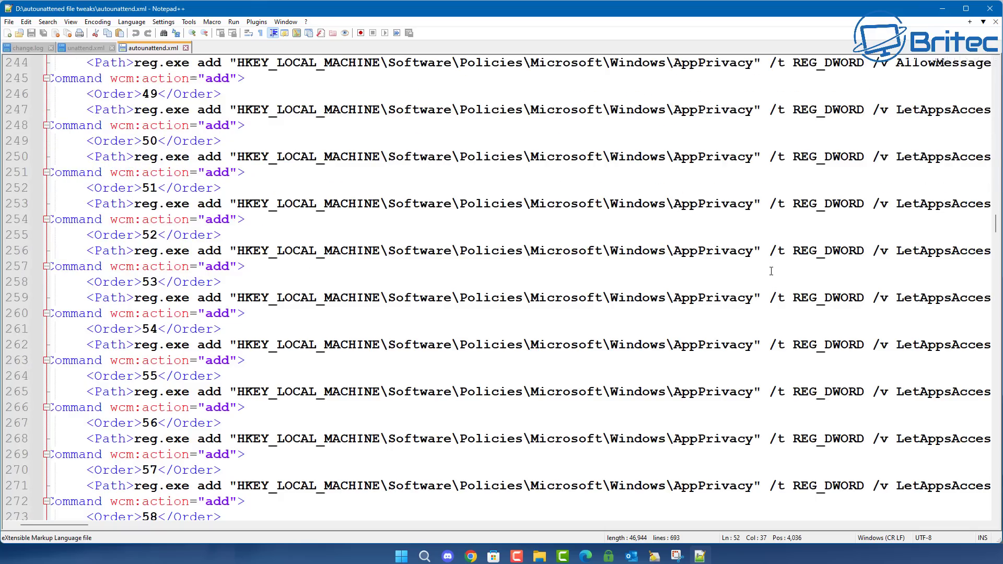
{"action": "scroll", "coordinate": [865, 366], "scroll_direction": "down", "scroll_amount": 7}
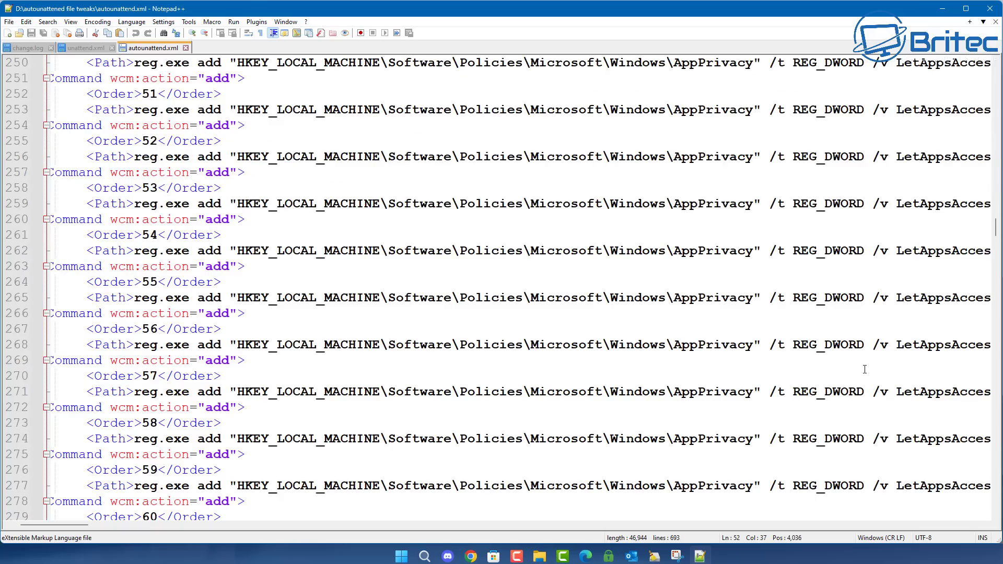
{"action": "scroll", "coordinate": [860, 366], "scroll_direction": "down", "scroll_amount": 10}
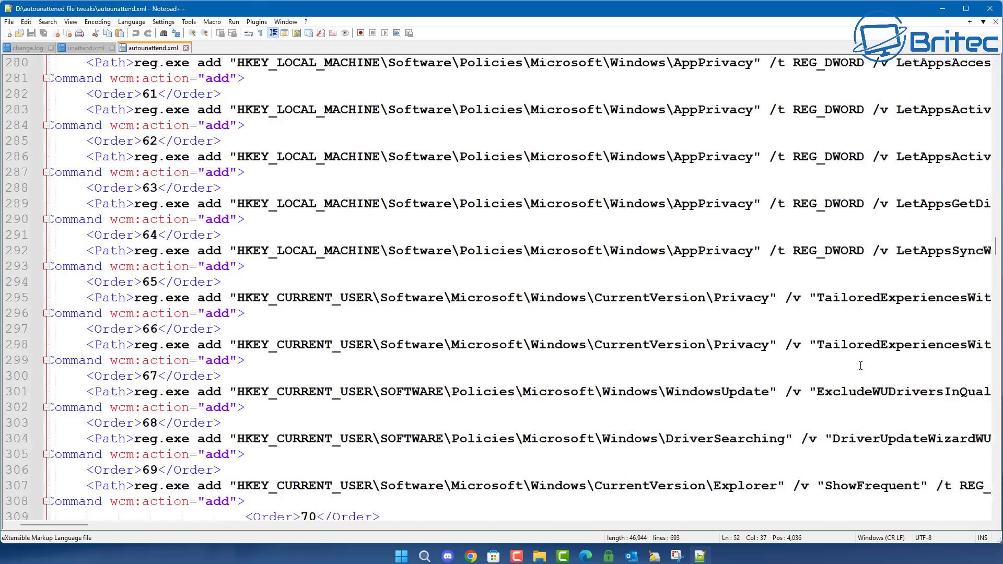
{"action": "scroll", "coordinate": [861, 365], "scroll_direction": "down", "scroll_amount": 6}
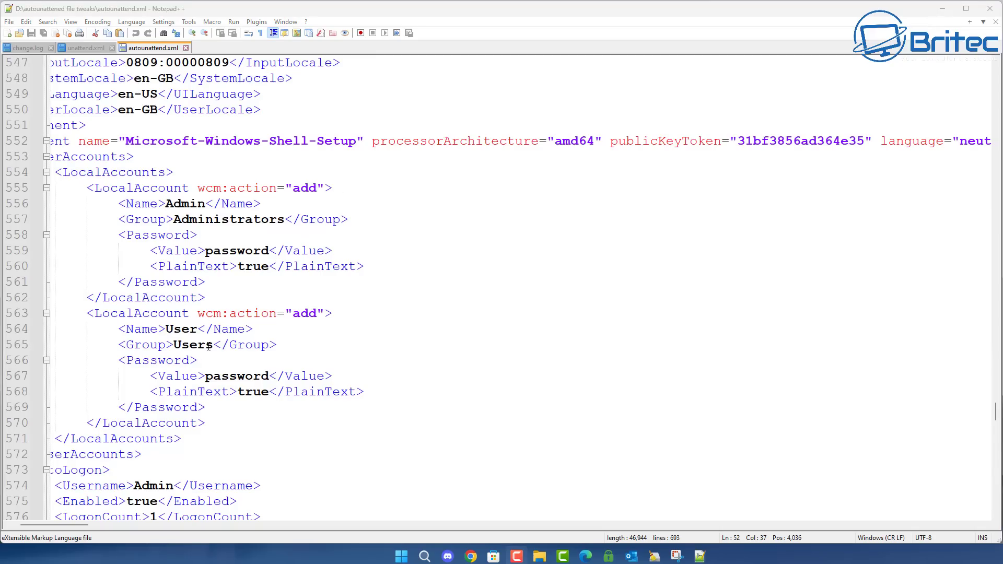
- Examine the language settings, local accounts and first logon commands in the oobeSystem pass
{"action": "scroll", "coordinate": [209, 346], "scroll_direction": "up", "scroll_amount": 1}
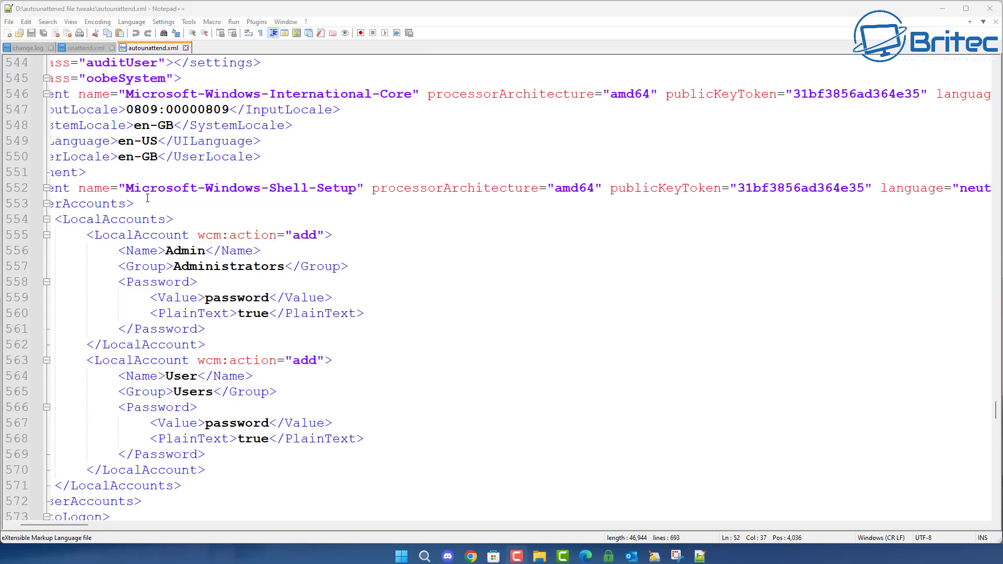
{"action": "scroll", "coordinate": [289, 293], "scroll_direction": "down", "scroll_amount": 13}
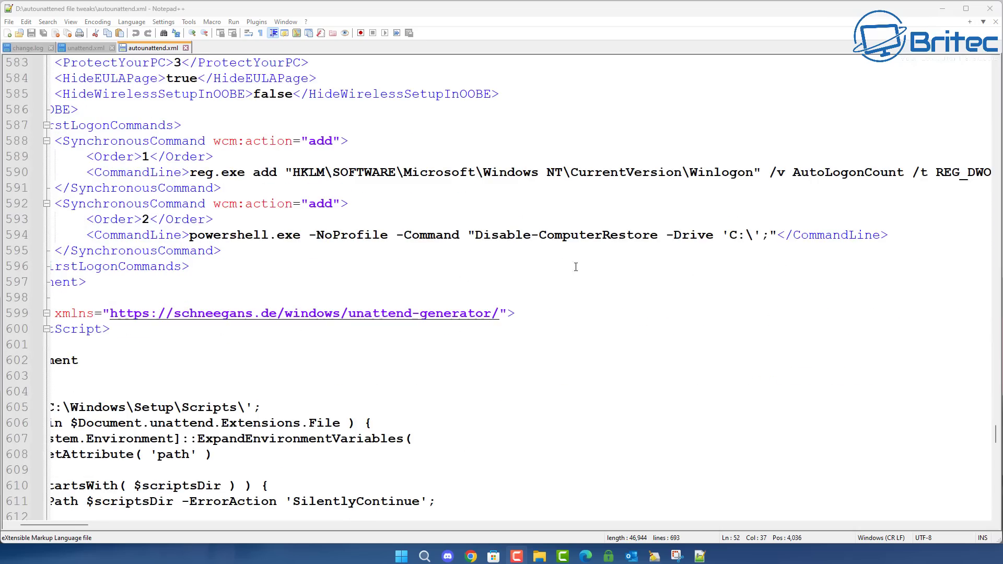
{"action": "scroll", "coordinate": [576, 267], "scroll_direction": "down", "scroll_amount": 13}
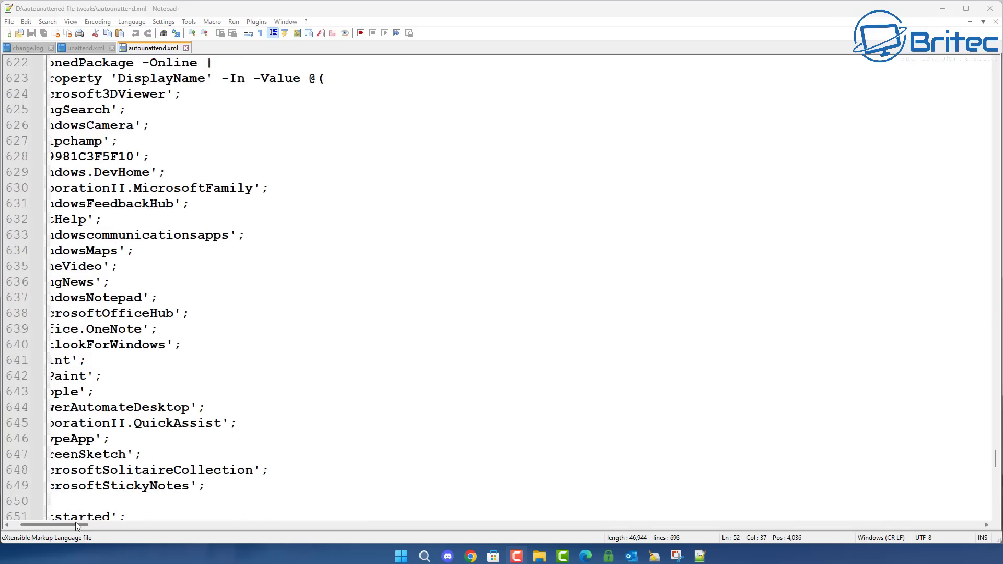
- Review the app list in the embedded remove-packages.ps1 script, and bring up the unattend.xml file for comparison
{"action": "left_click_drag", "start_coordinate": [74, 523], "coordinate": [58, 525]}
{"action": "scroll", "coordinate": [235, 374], "scroll_direction": "up", "scroll_amount": 3}
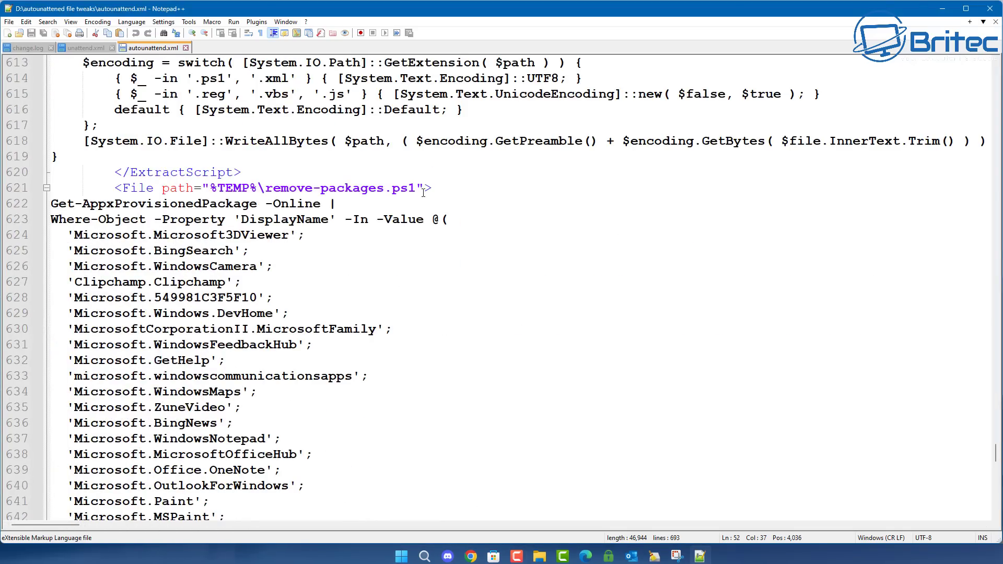
{"action": "scroll", "coordinate": [384, 265], "scroll_direction": "down", "scroll_amount": 4}
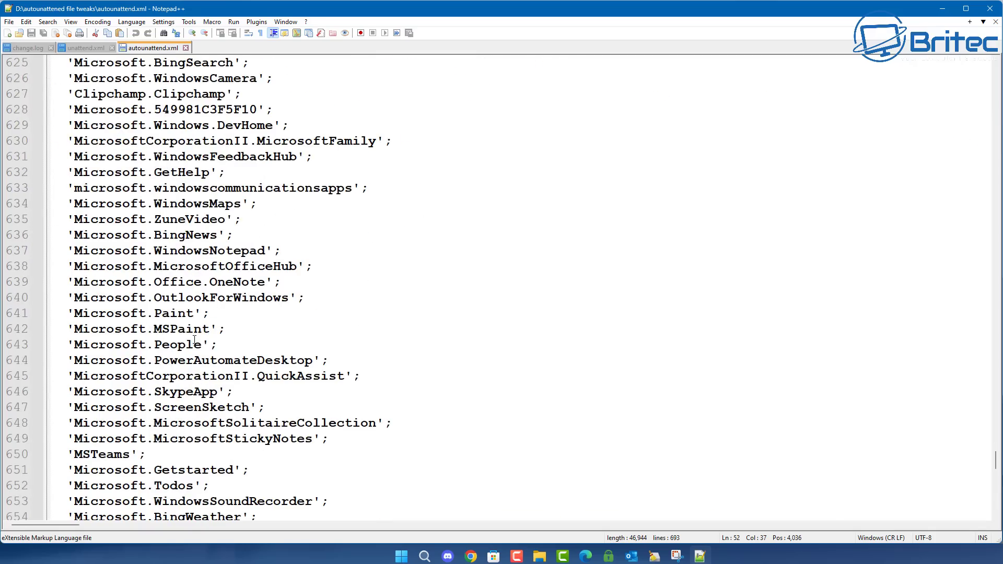
{"action": "scroll", "coordinate": [195, 341], "scroll_direction": "down", "scroll_amount": 4}
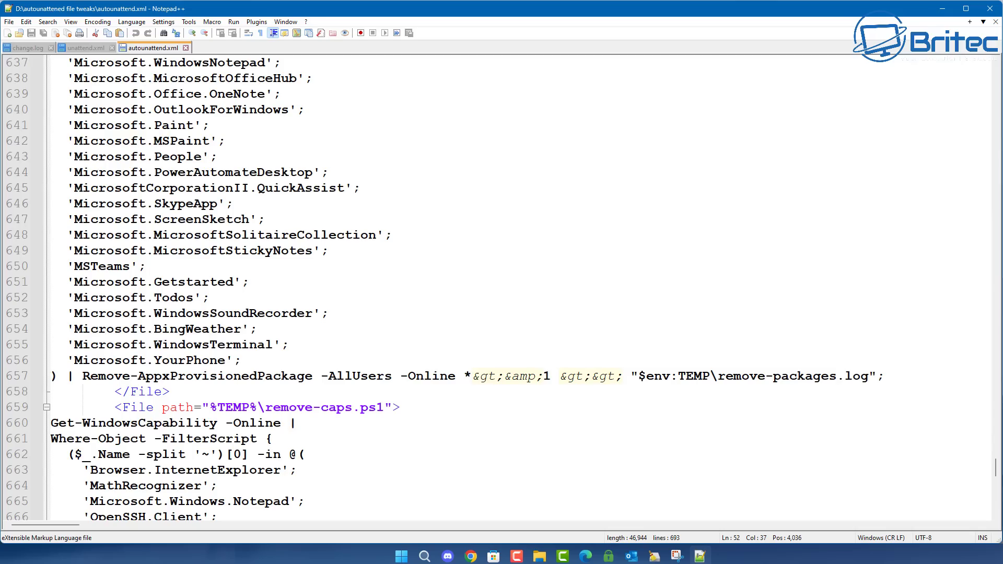
{"action": "key", "text": "ctrl+Tab"}
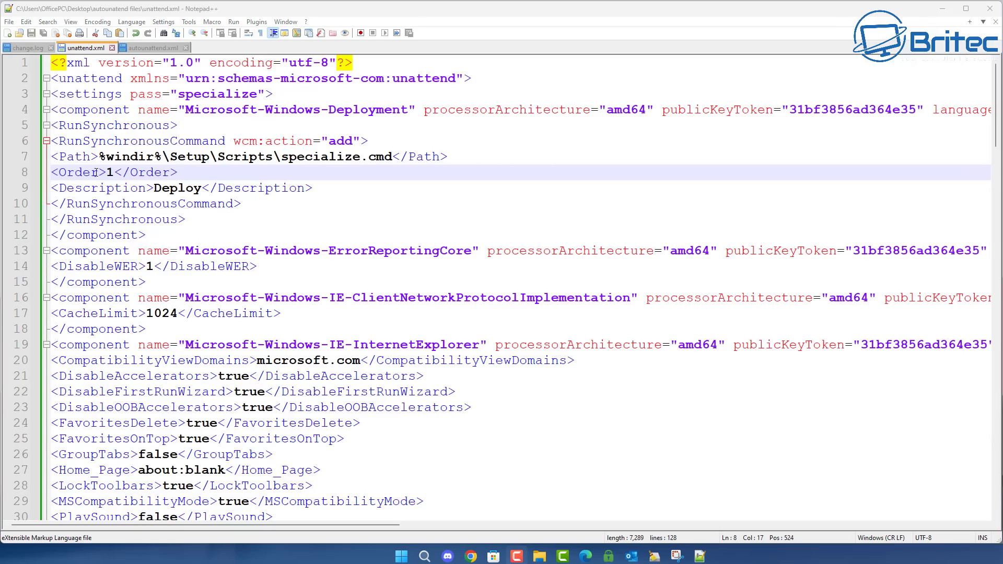
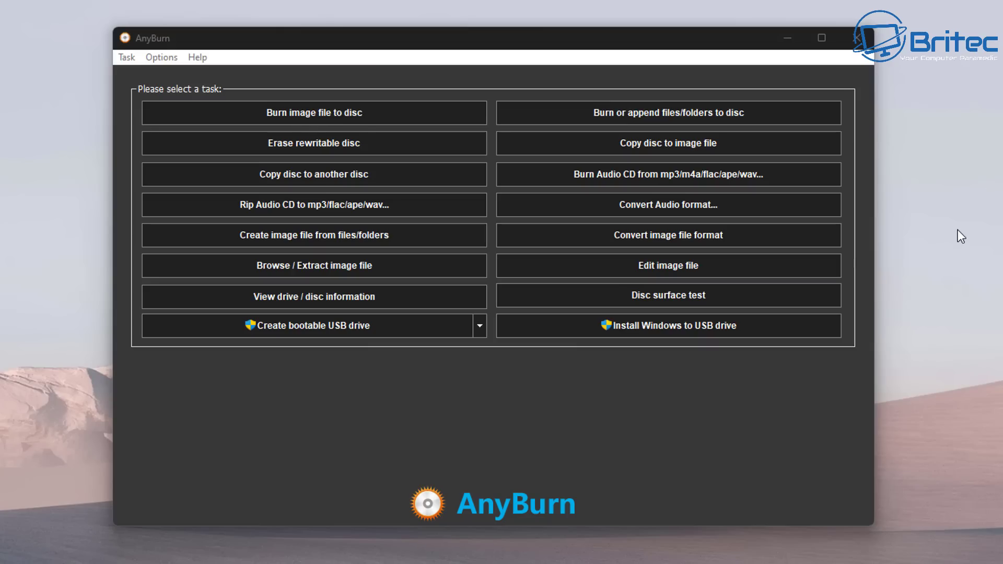
- Switch to AnyBurn and load NTLite3.iso from the Downloads folder for image editing
{"action": "left_click", "coordinate": [670, 268]}
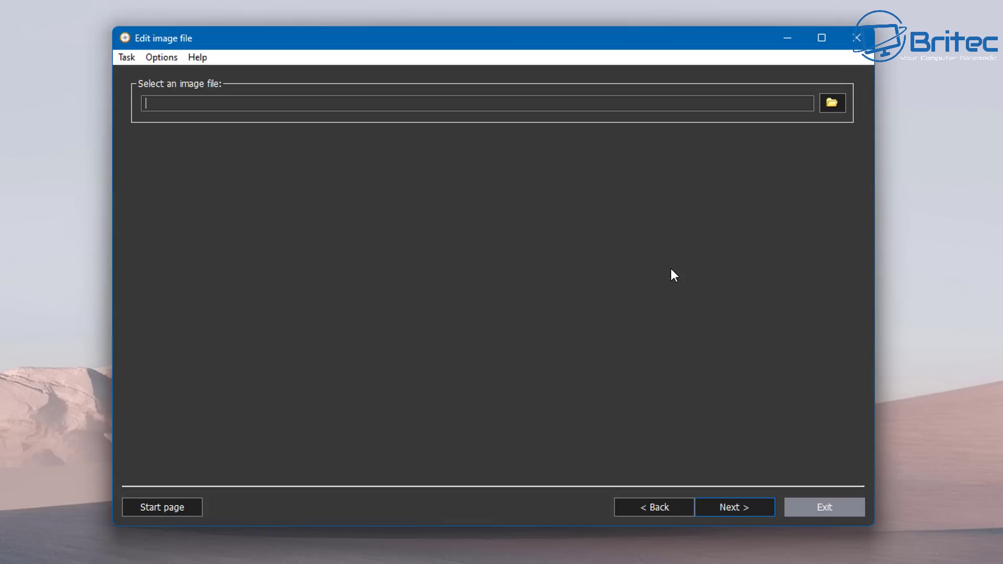
{"action": "left_click", "coordinate": [832, 103]}
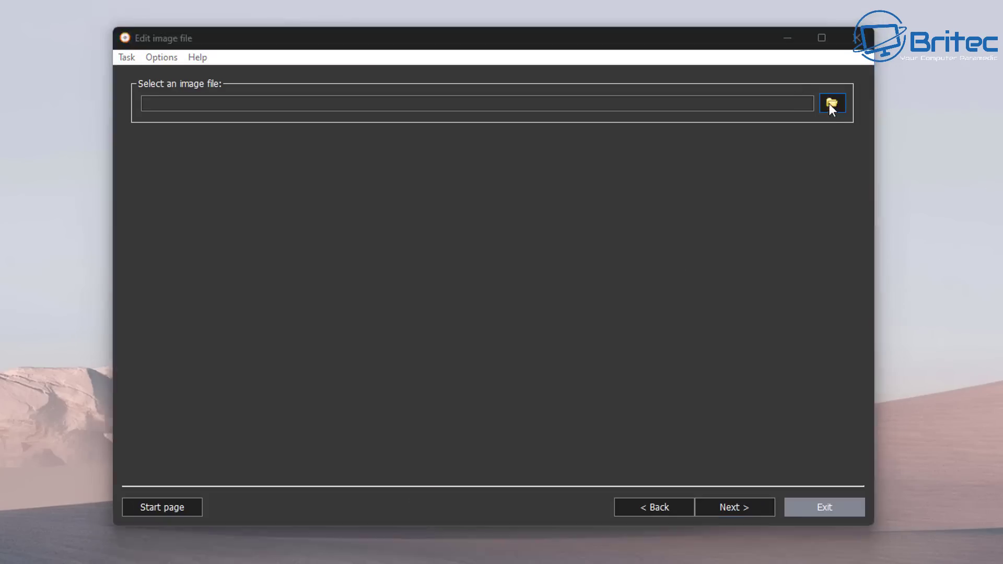
{"action": "left_click_drag", "start_coordinate": [724, 97], "coordinate": [463, 52]}
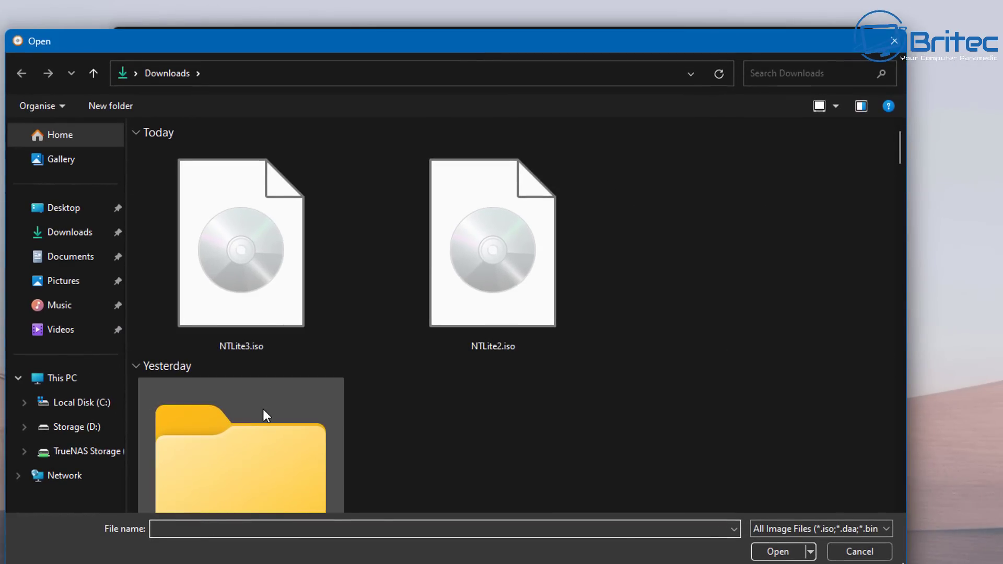
{"action": "left_click", "coordinate": [214, 274]}
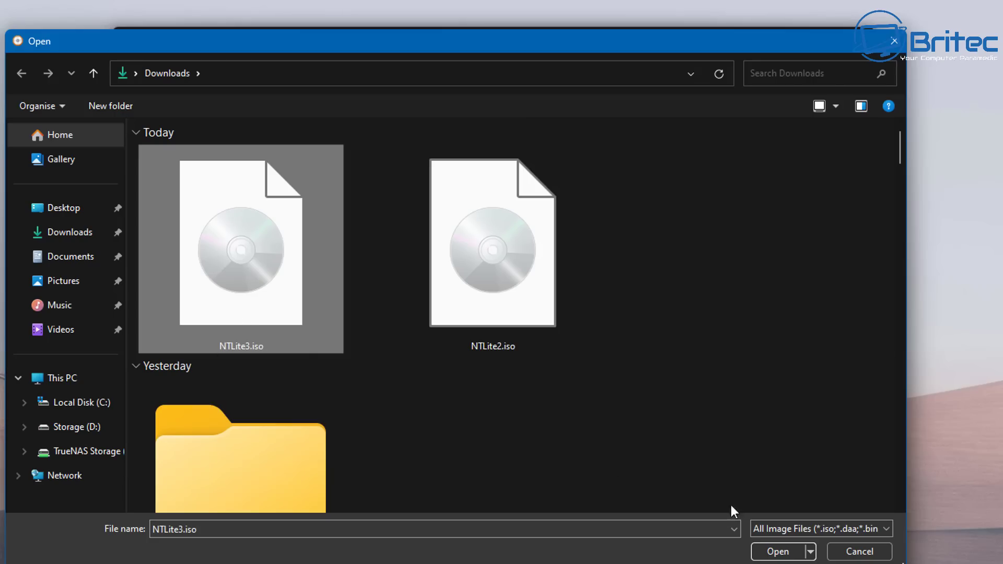
{"action": "left_click", "coordinate": [776, 551]}
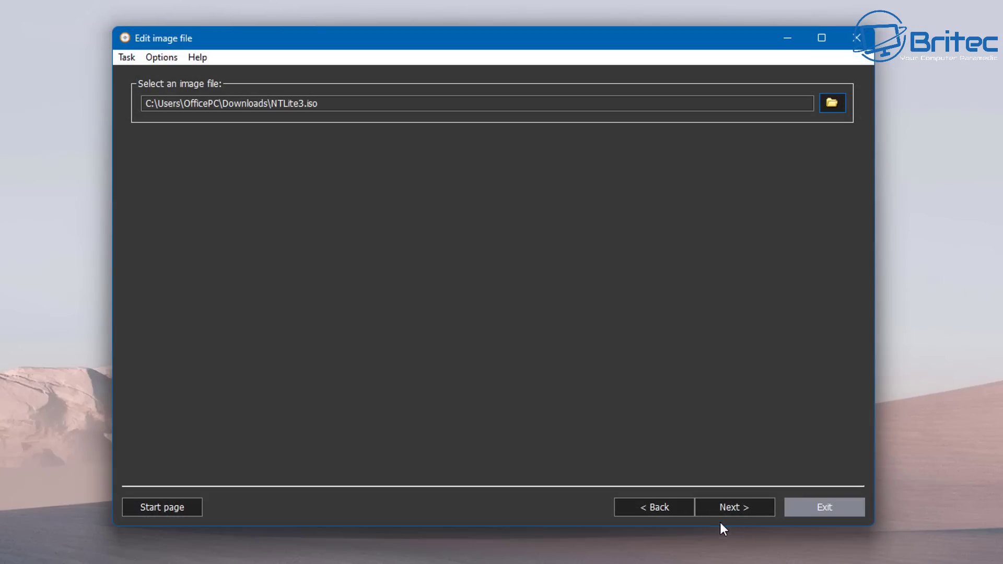
{"action": "left_click", "coordinate": [726, 512]}
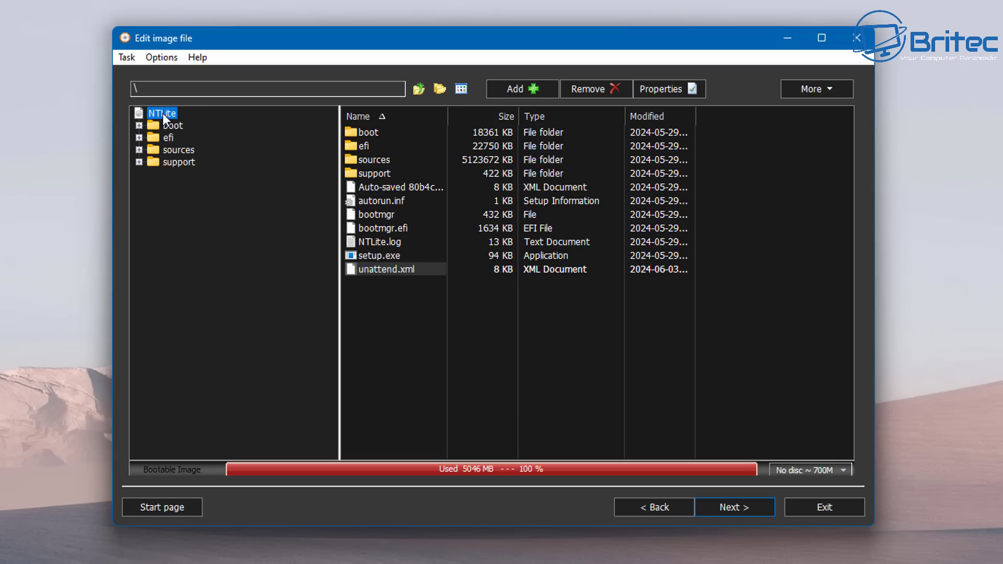
- Browse the image's sources folder, check the extra options for adding folders, and open the $OEM$ folder
{"action": "double_click", "coordinate": [378, 161]}
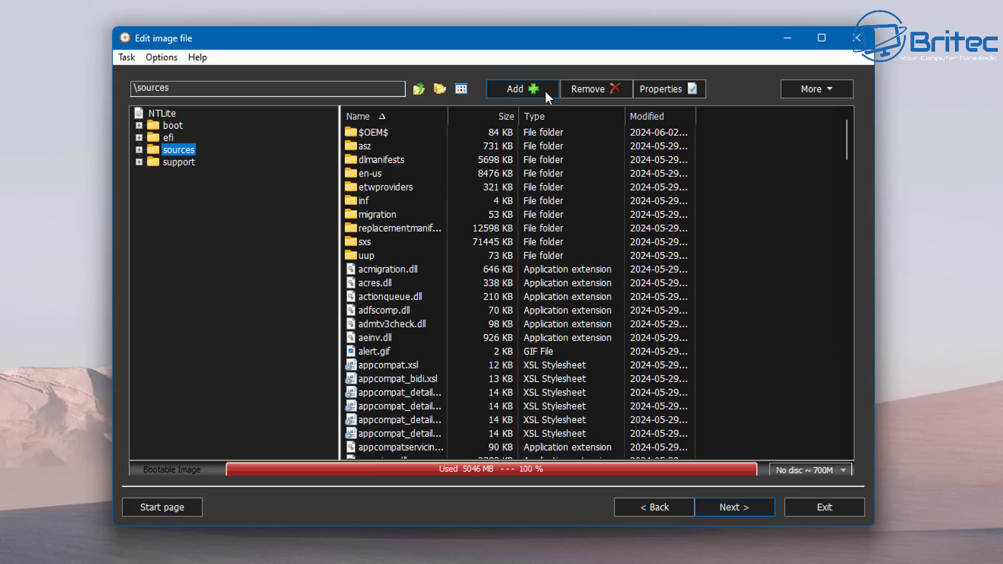
{"action": "left_click", "coordinate": [836, 86]}
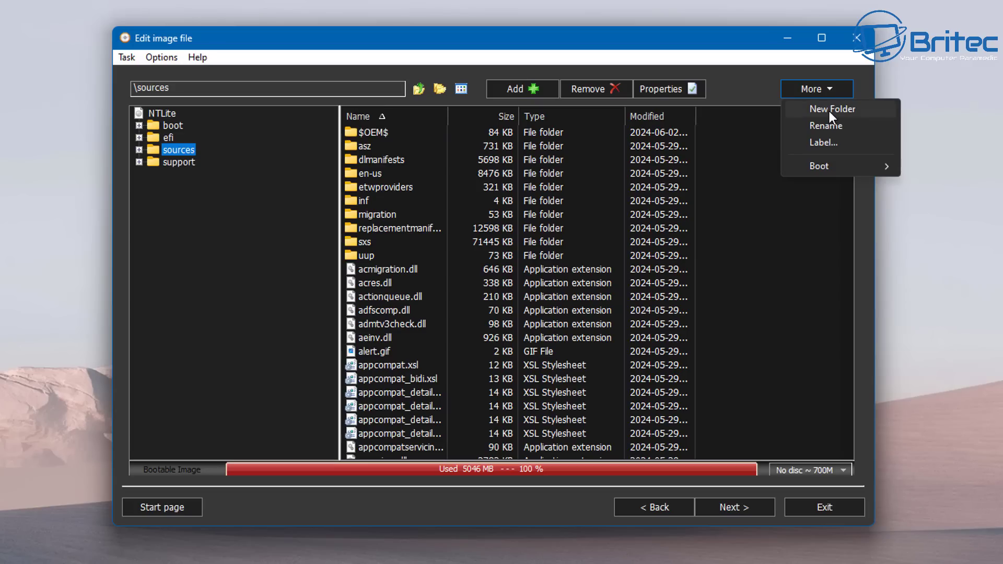
{"action": "left_click", "coordinate": [731, 78]}
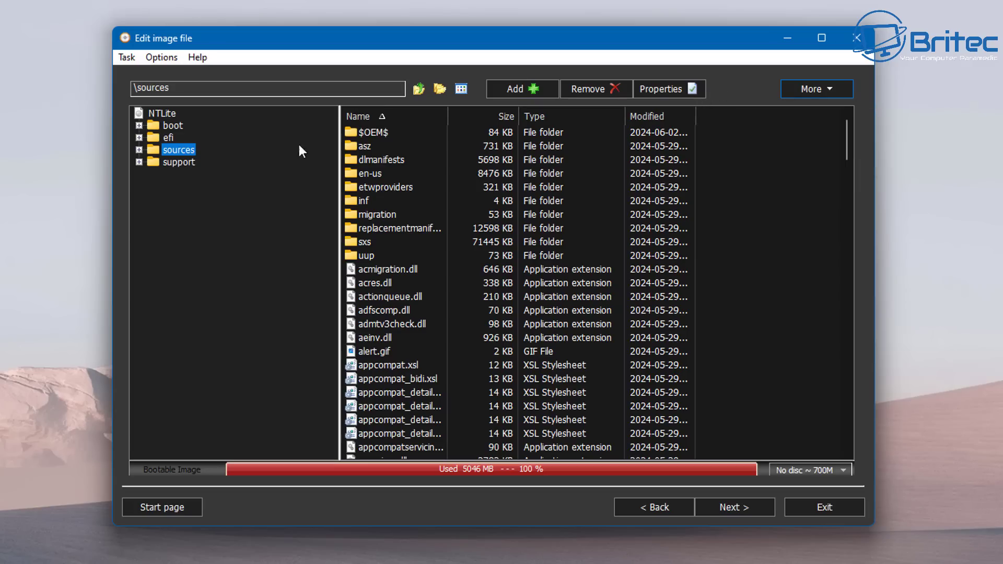
{"action": "double_click", "coordinate": [402, 135]}
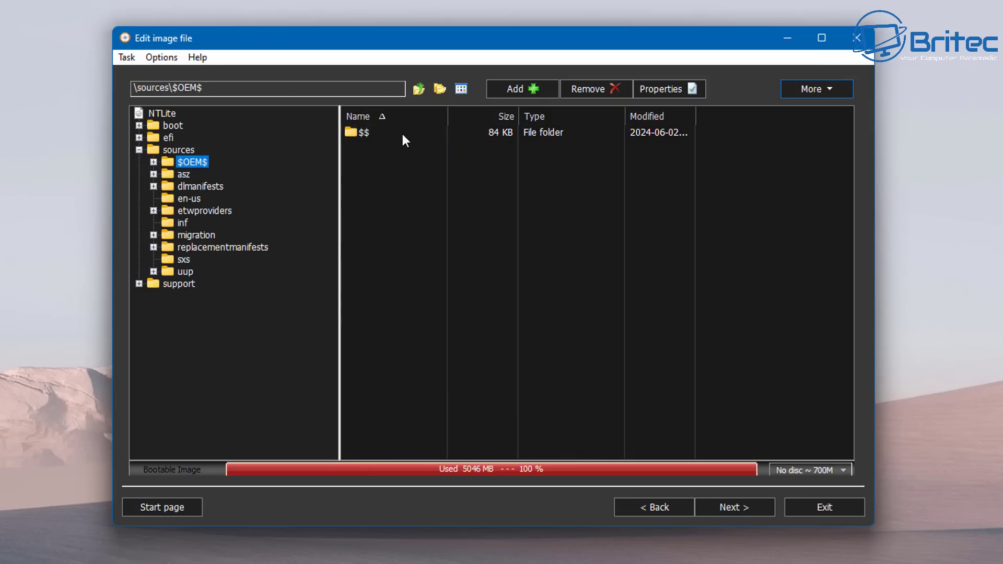
- Open the $$, Setup and scripts folders inside $OEM$ and widen the Name column to show the full file names
{"action": "double_click", "coordinate": [368, 133]}
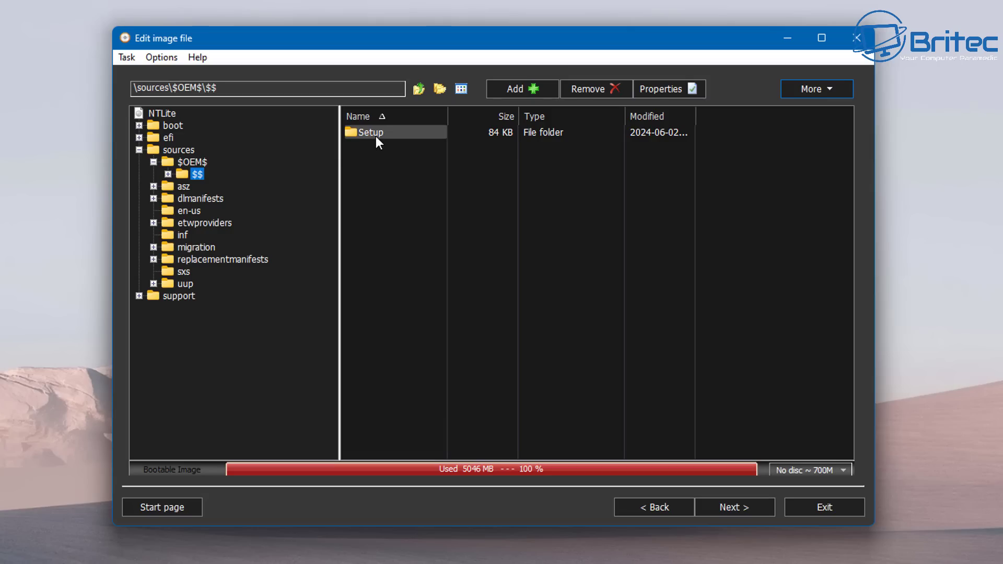
{"action": "double_click", "coordinate": [376, 135]}
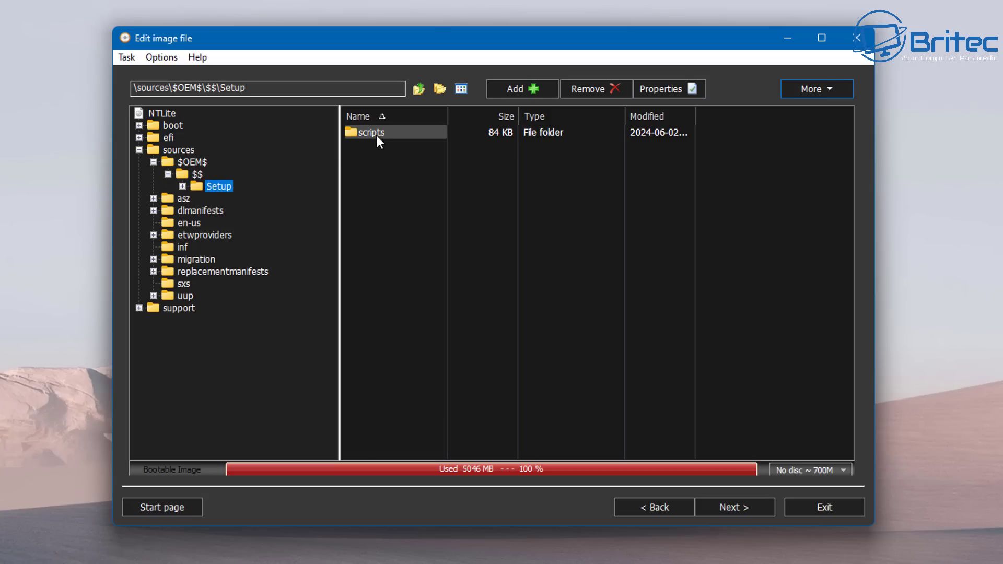
{"action": "double_click", "coordinate": [376, 136]}
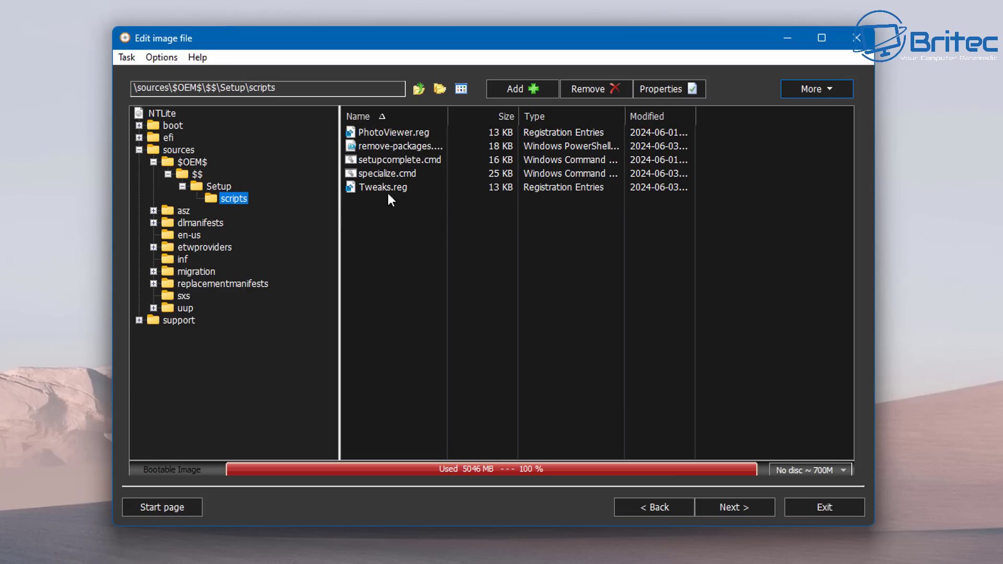
{"action": "left_click_drag", "start_coordinate": [448, 120], "coordinate": [485, 119]}
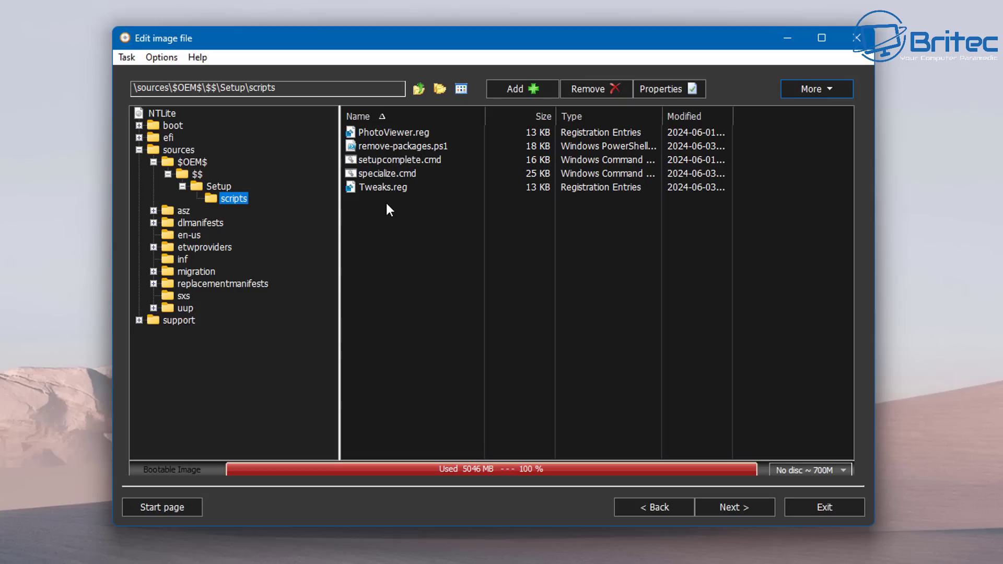
- Examine the script files Tweaks.reg, specialize.cmd, setupcomplete.cmd, remove-packages.ps1 and PhotoViewer.reg in the scripts folder
{"action": "left_click", "coordinate": [383, 187]}
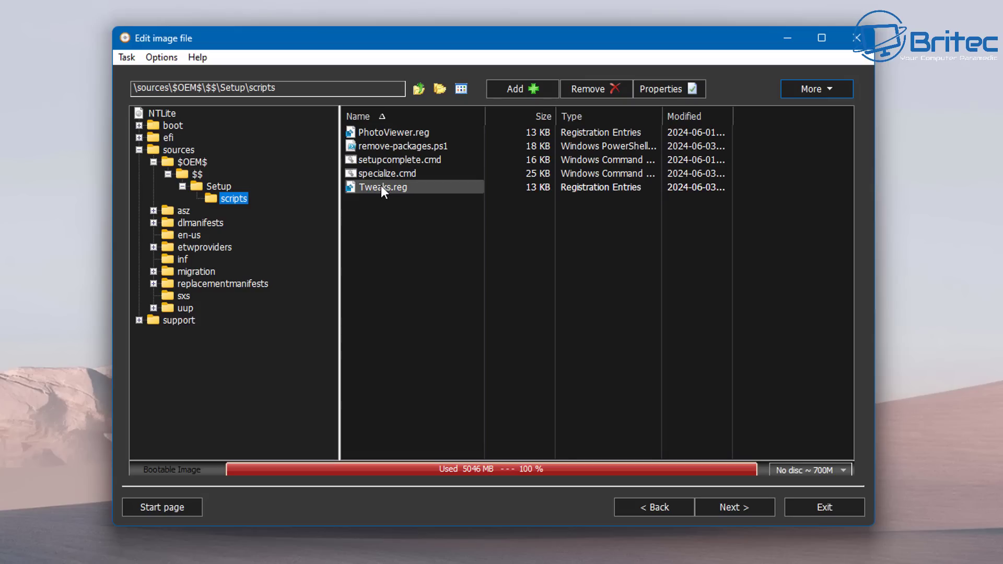
{"action": "left_click", "coordinate": [388, 174]}
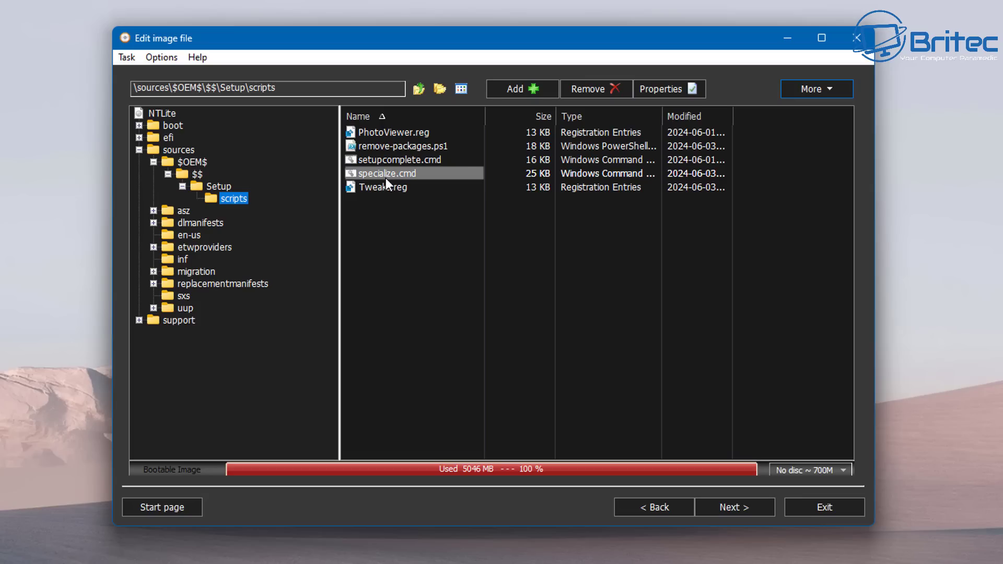
{"action": "left_click", "coordinate": [382, 157]}
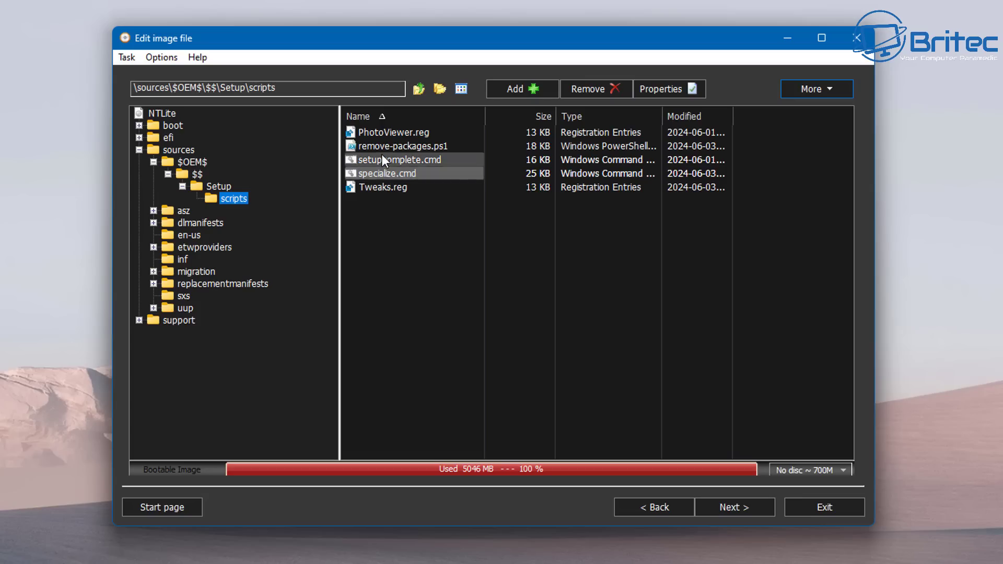
{"action": "left_click", "coordinate": [382, 149]}
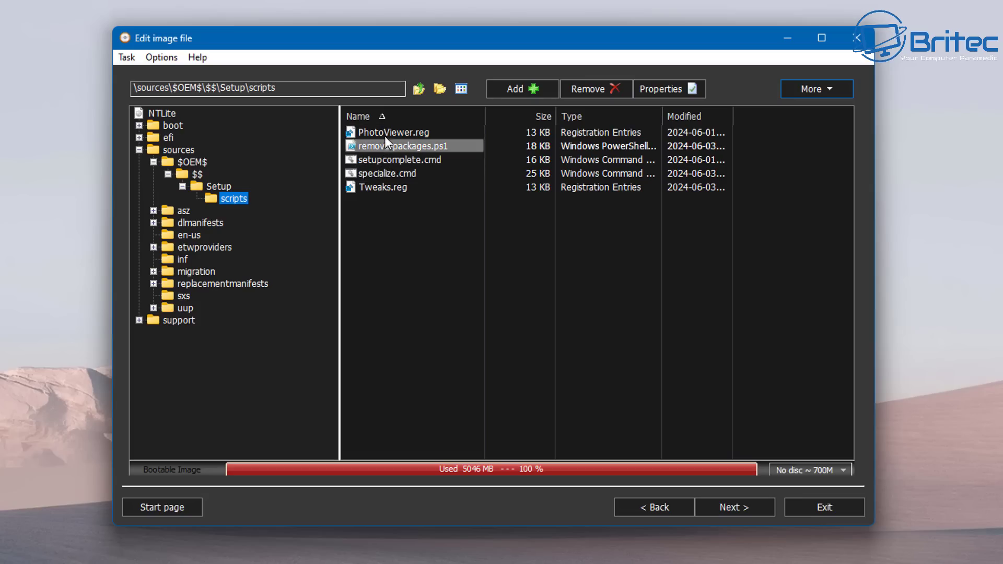
{"action": "left_click", "coordinate": [387, 132]}
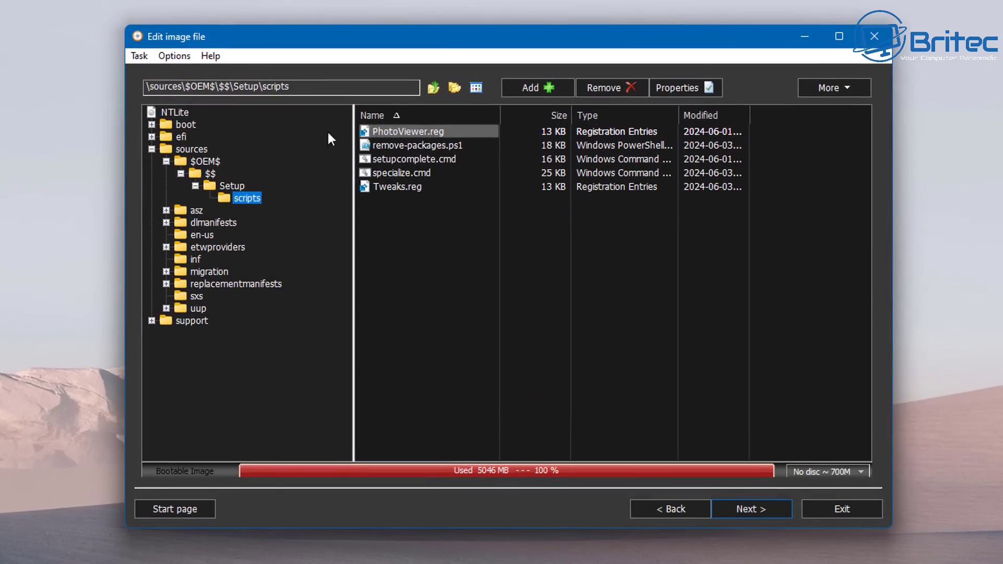
{"action": "left_click", "coordinate": [405, 159]}
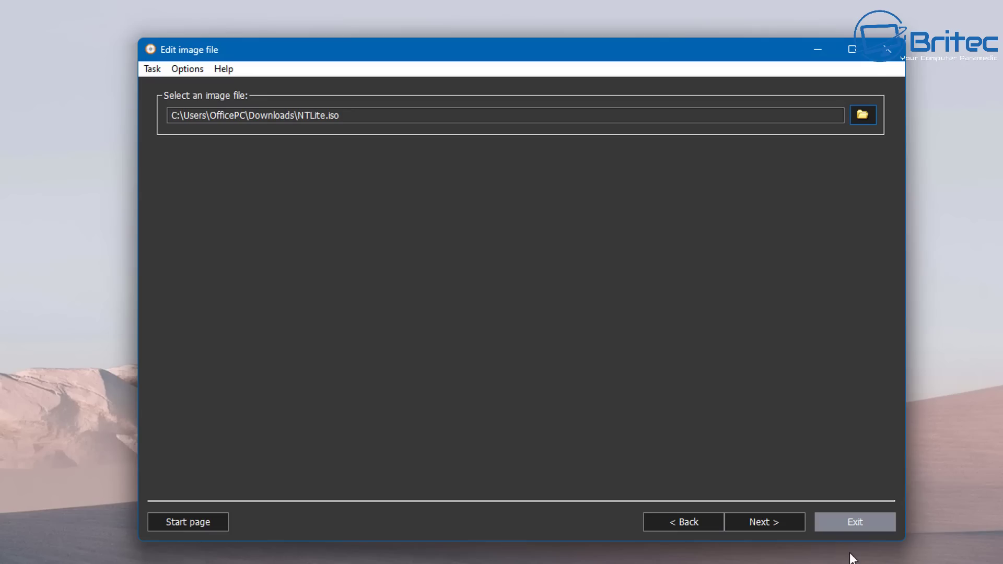
- Load NTLite.iso from the Downloads folder for editing and remove autounattend.xml from the image's root
{"action": "left_click", "coordinate": [782, 523]}
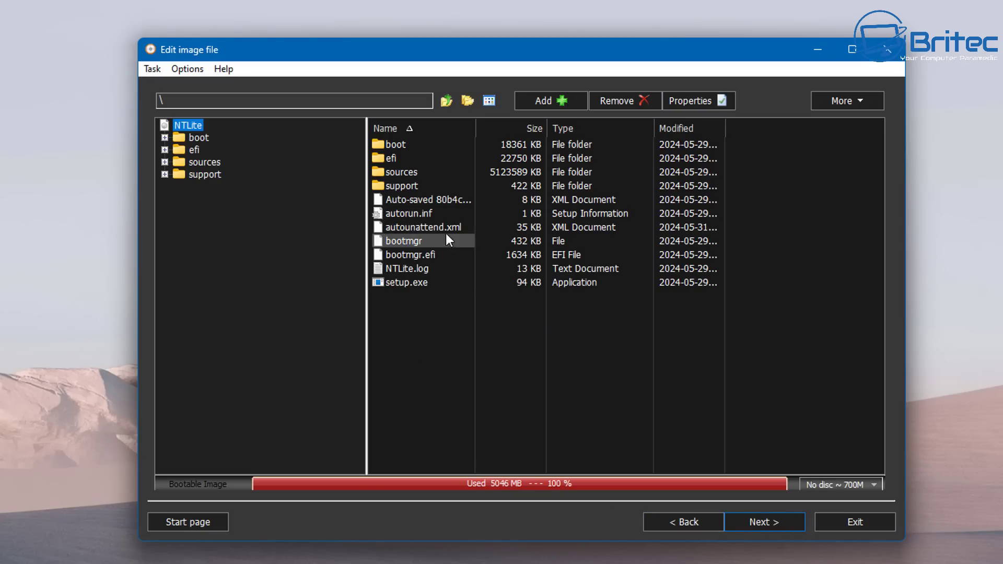
{"action": "left_click", "coordinate": [431, 227]}
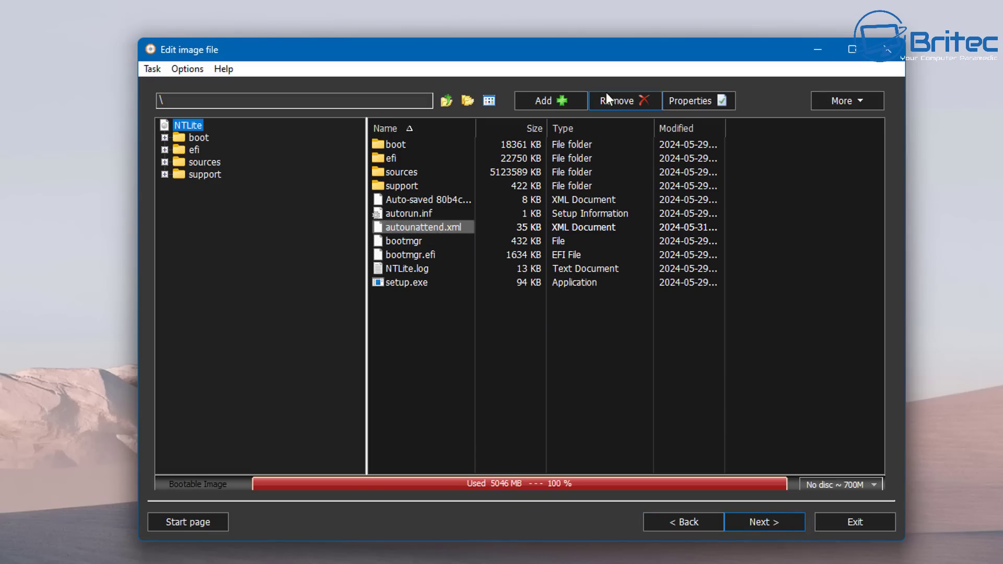
{"action": "left_click", "coordinate": [613, 97]}
{"action": "left_click", "coordinate": [569, 331]}
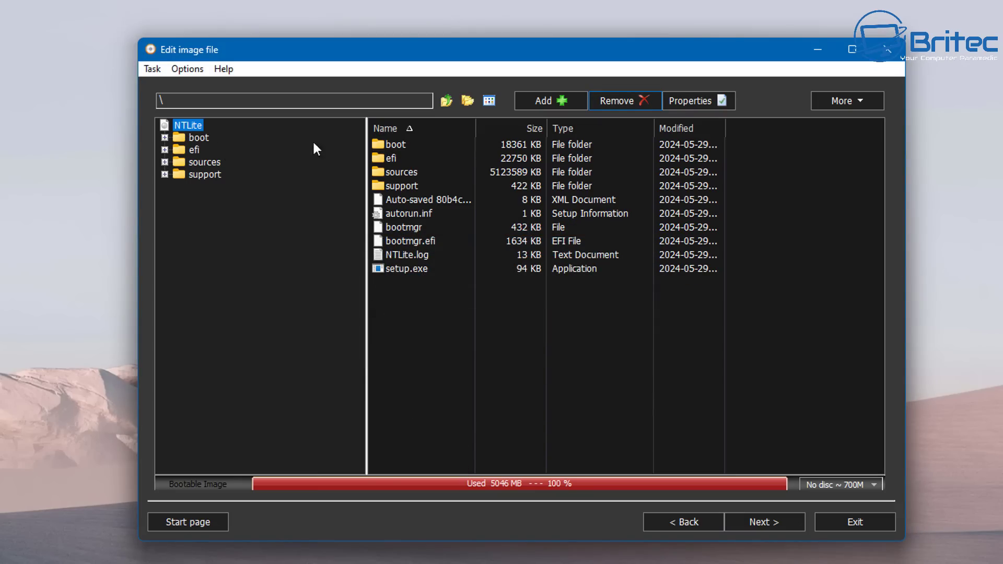
- Create a new folder named $OEM$ inside the image's sources folder
{"action": "double_click", "coordinate": [401, 175]}
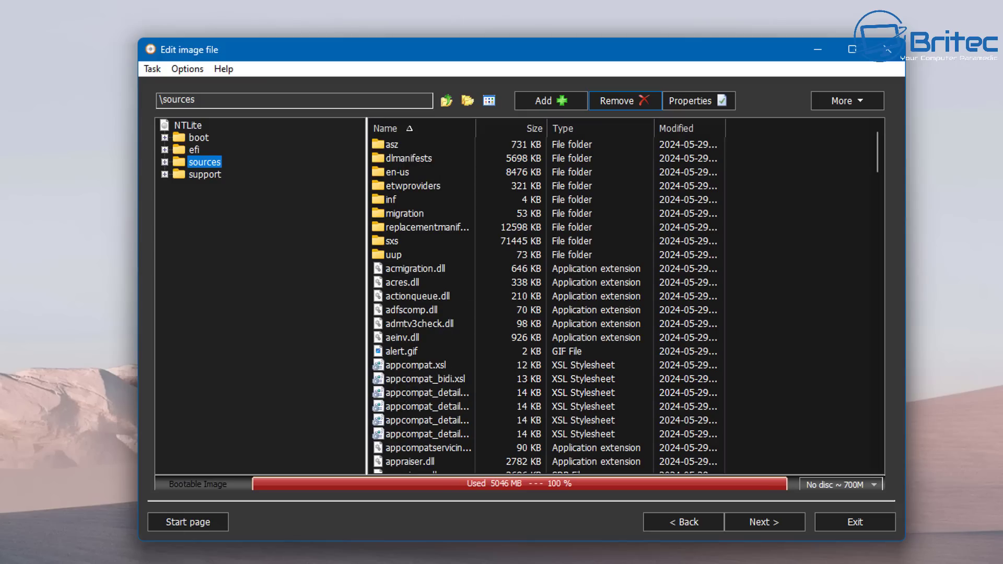
{"action": "left_click", "coordinate": [864, 95]}
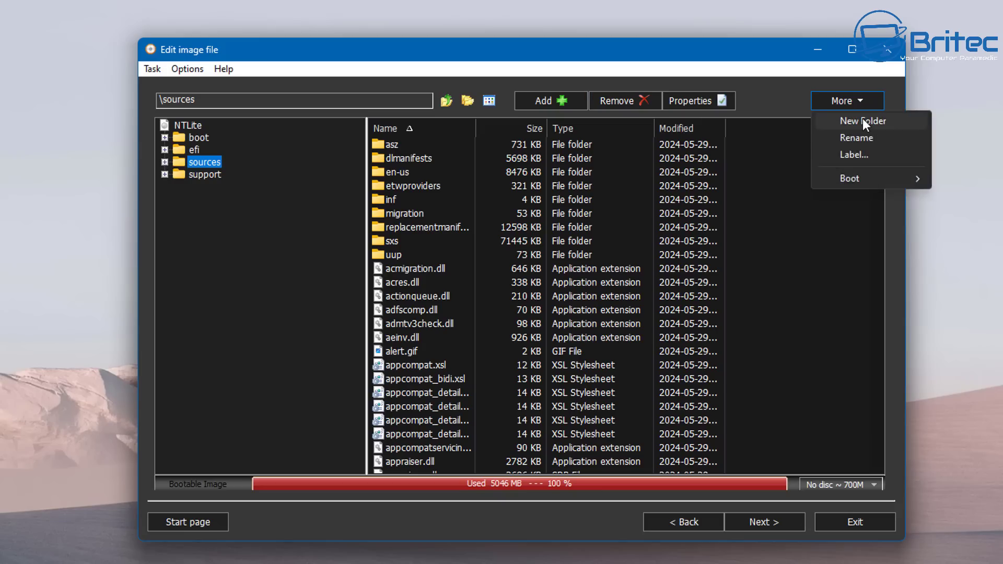
{"action": "left_click", "coordinate": [863, 120]}
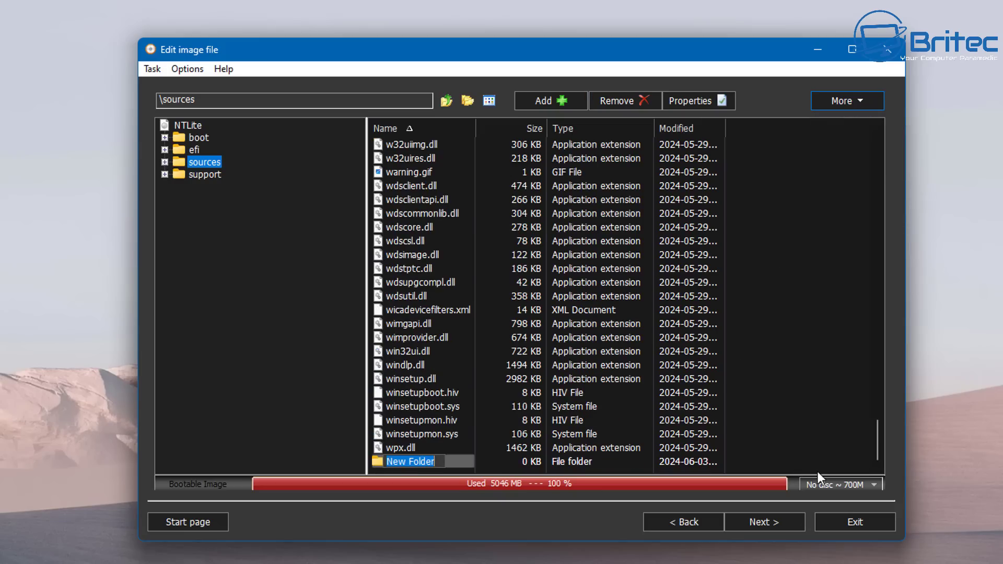
{"action": "type", "text": "$"}
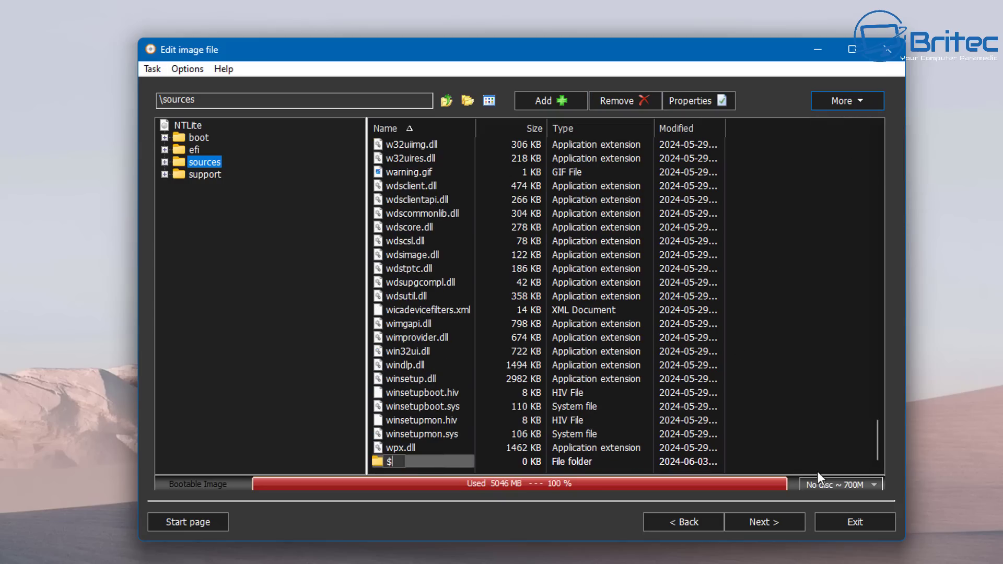
{"action": "type", "text": "OEM$"}
{"action": "left_click", "coordinate": [482, 460]}
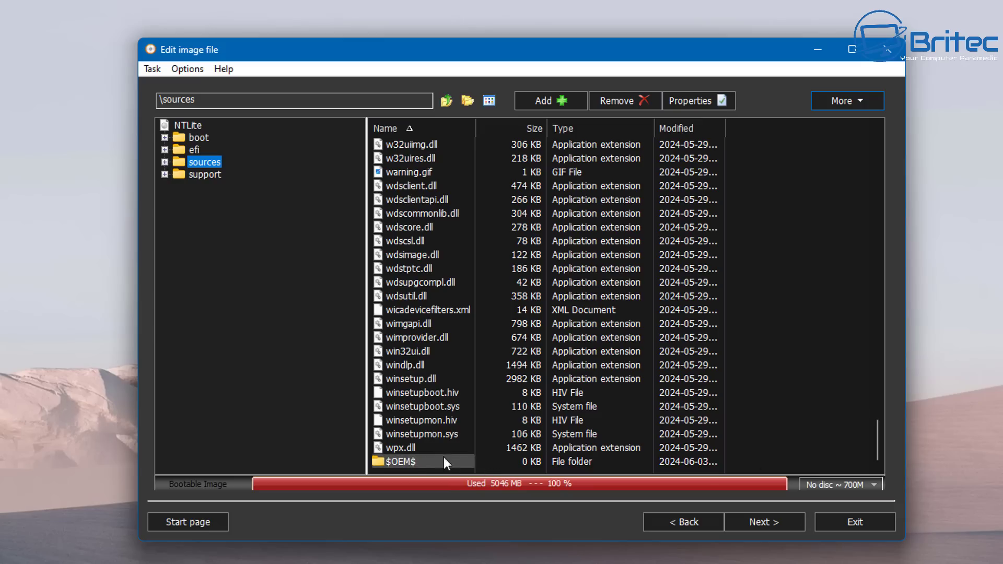
- Open the $OEM$ folder and create a subfolder named $$ in it
{"action": "double_click", "coordinate": [413, 462]}
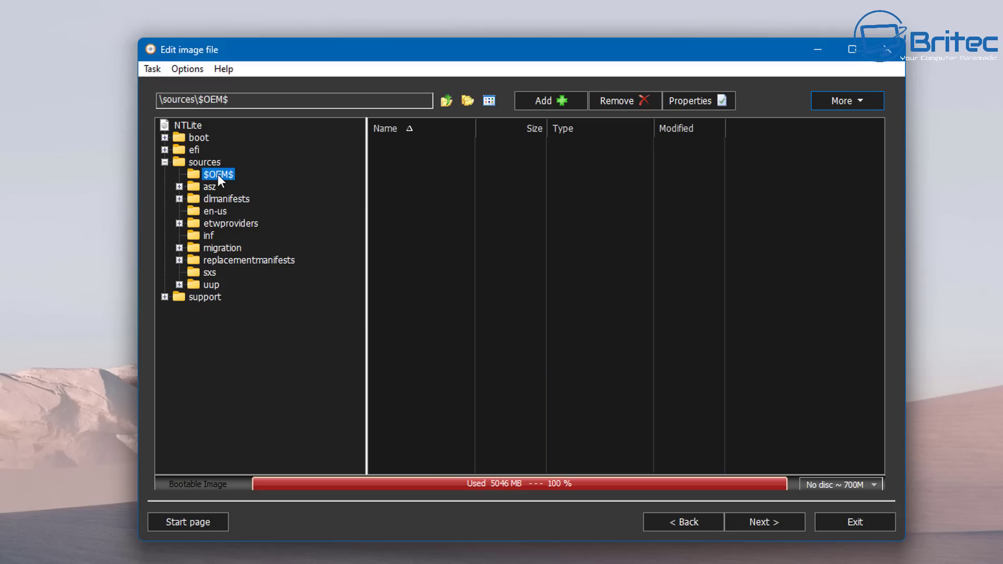
{"action": "left_click", "coordinate": [859, 102]}
{"action": "left_click", "coordinate": [857, 117]}
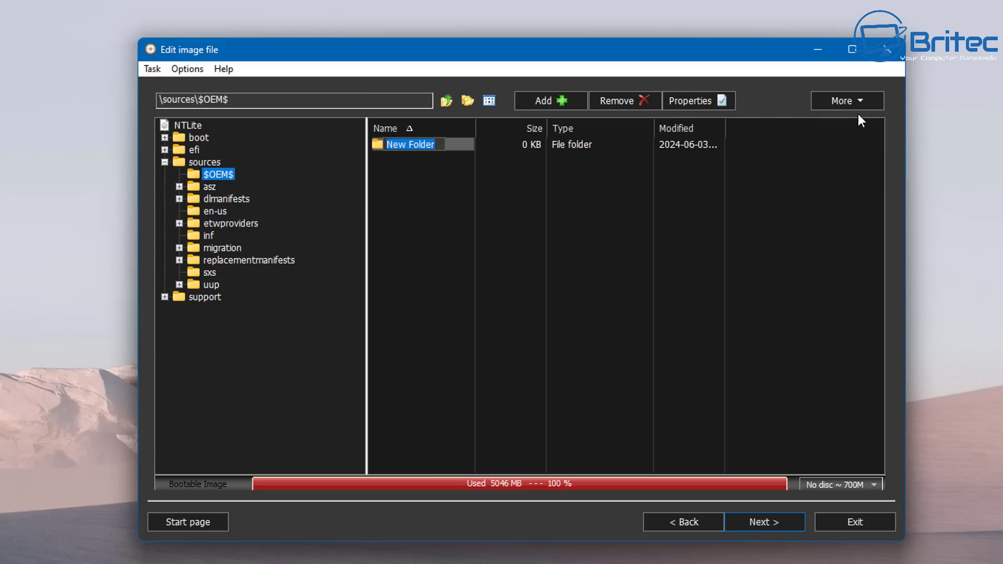
{"action": "type", "text": "$$"}
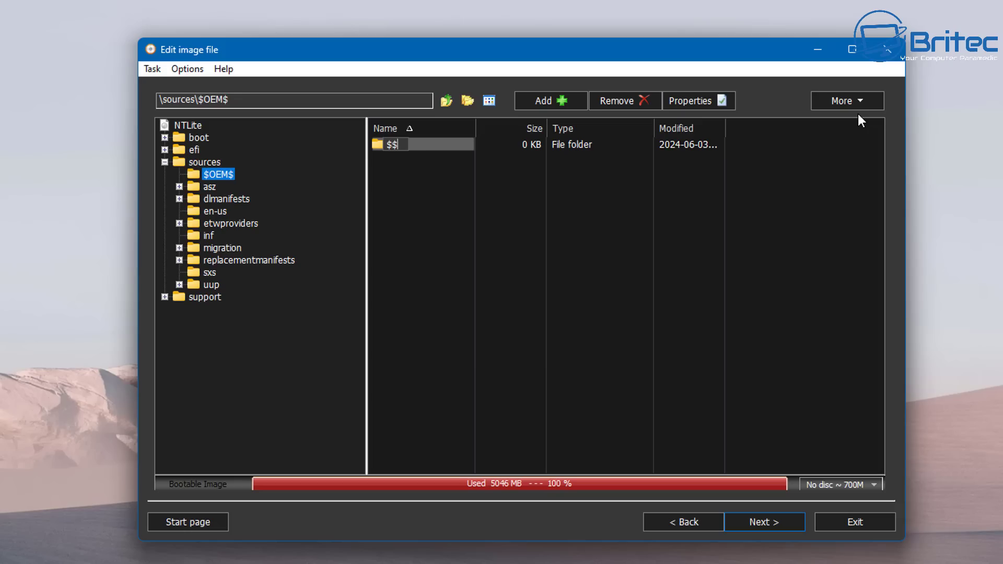
{"action": "left_click", "coordinate": [429, 213]}
{"action": "left_click", "coordinate": [417, 144]}
- Open the $$ folder and create a subfolder named Setup in it
{"action": "double_click", "coordinate": [417, 144]}
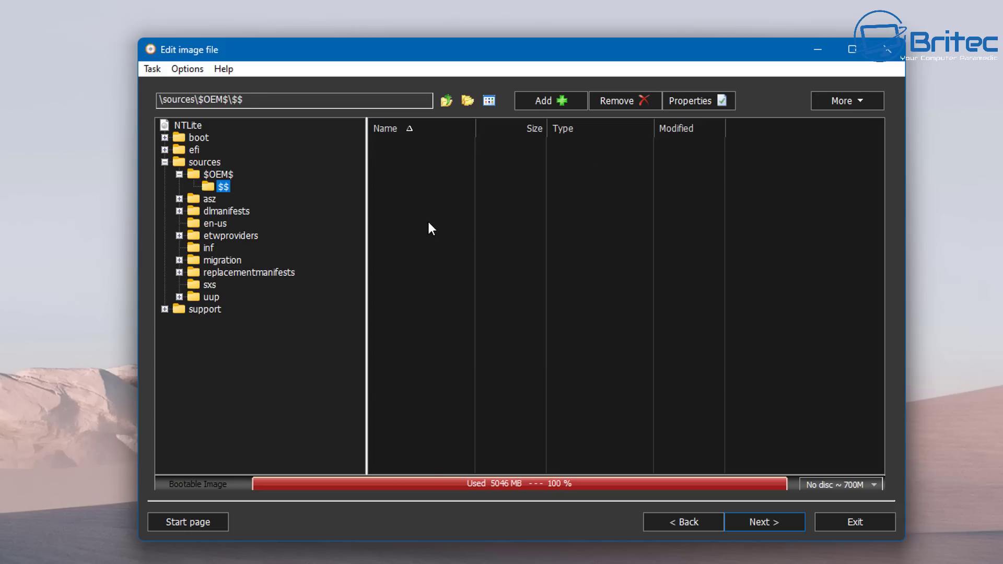
{"action": "left_click", "coordinate": [869, 109]}
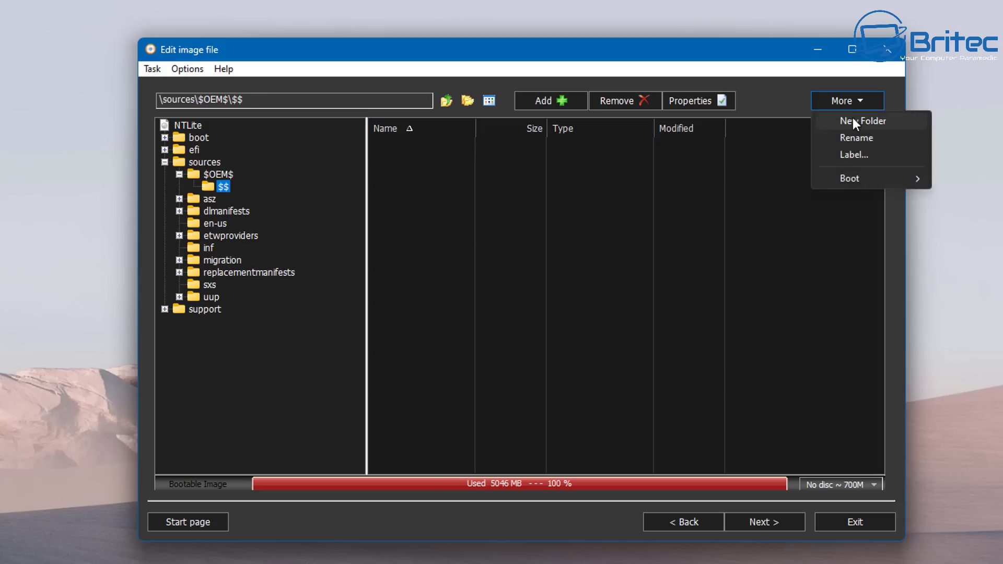
{"action": "left_click", "coordinate": [856, 121]}
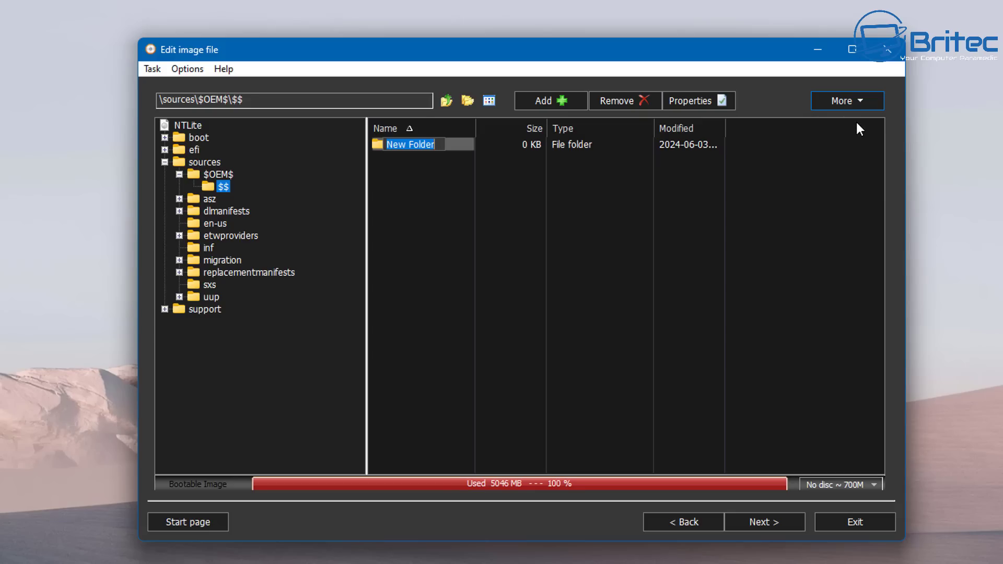
{"action": "type", "text": "Se"}
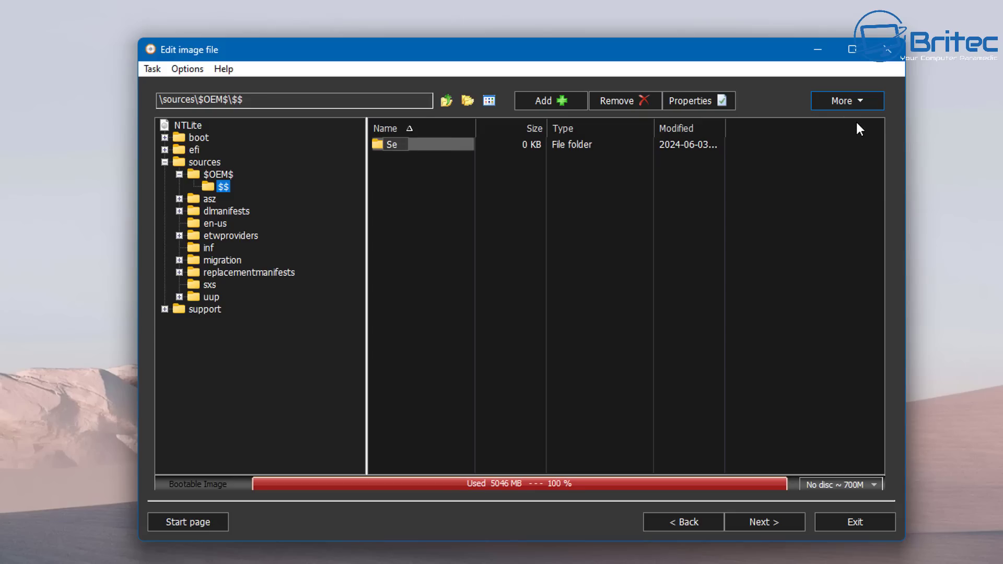
{"action": "type", "text": "tup"}
{"action": "key", "text": "Return"}
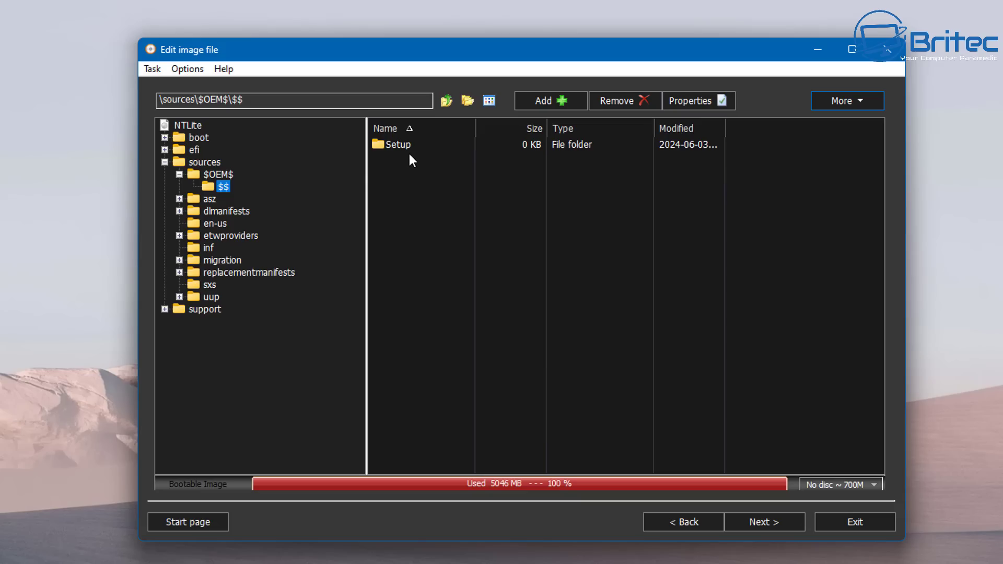
- Open the Setup folder and create a subfolder named Scripts in it
{"action": "double_click", "coordinate": [406, 146]}
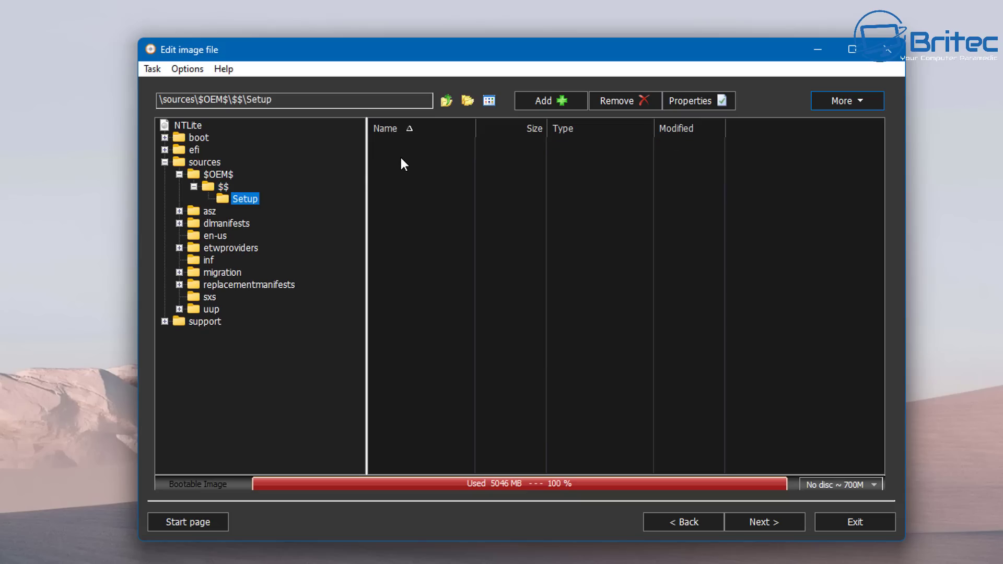
{"action": "left_click", "coordinate": [873, 102]}
{"action": "left_click", "coordinate": [866, 124]}
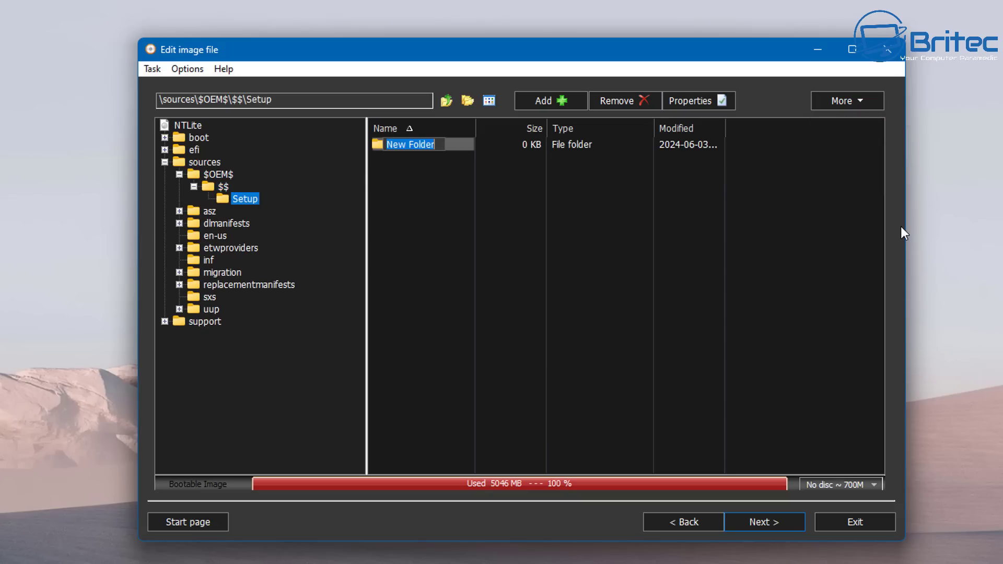
{"action": "type", "text": "S"}
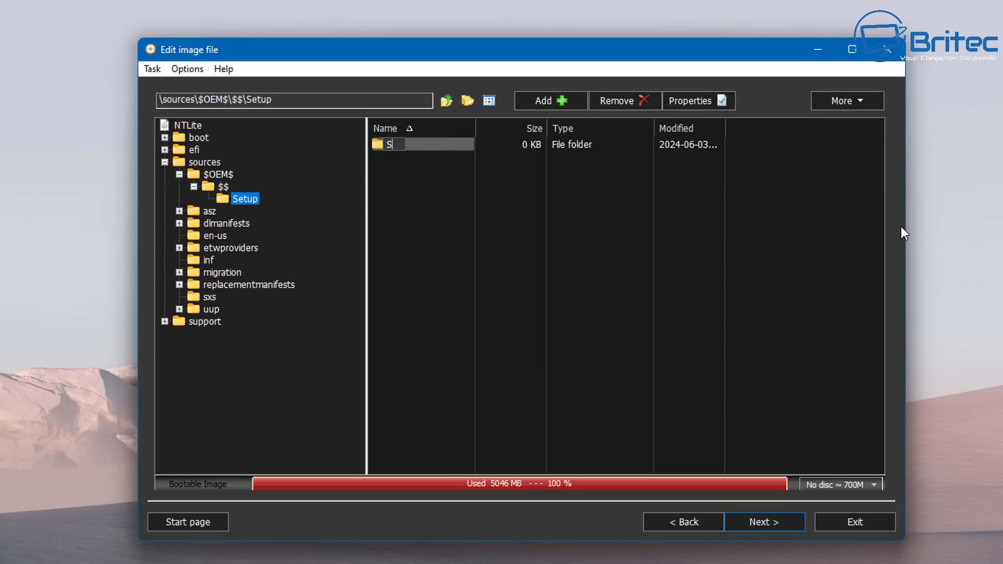
{"action": "type", "text": "cripts"}
{"action": "left_click", "coordinate": [406, 202]}
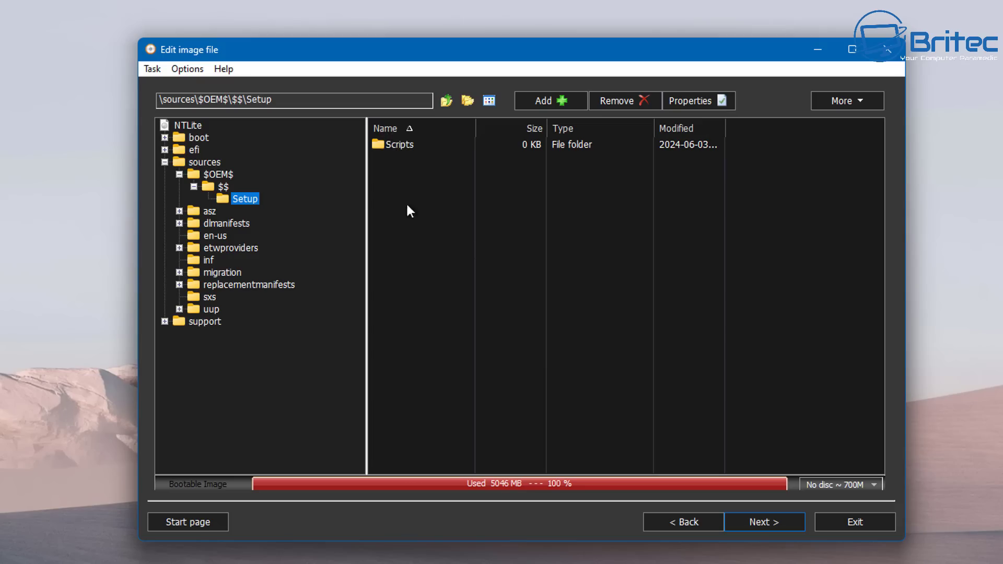
- Open the new Scripts folder and browse to the autounatend files folder as the source for adding files
{"action": "double_click", "coordinate": [406, 147]}
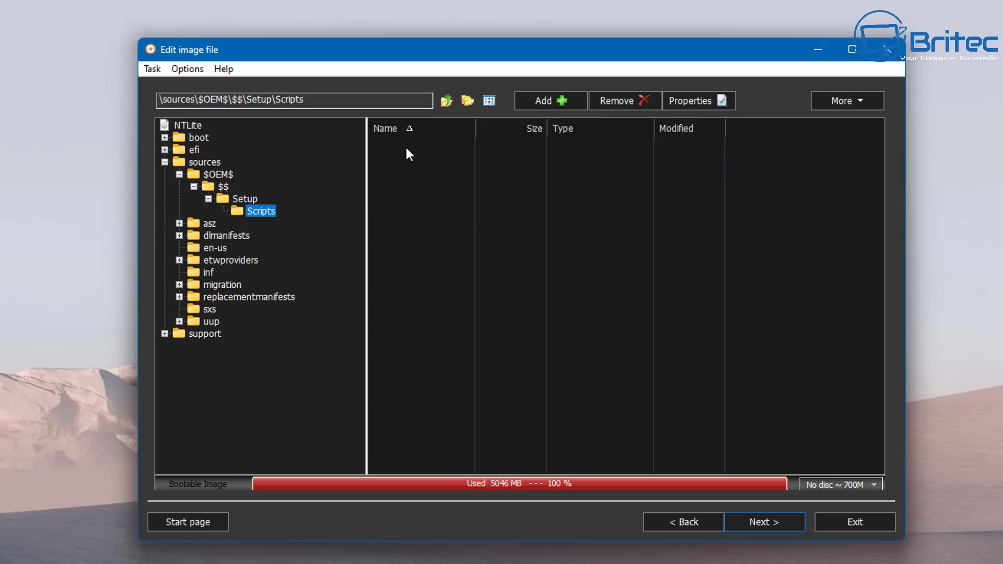
{"action": "left_click", "coordinate": [560, 104]}
{"action": "left_click_drag", "start_coordinate": [679, 128], "coordinate": [442, 138]}
{"action": "left_click", "coordinate": [440, 135]}
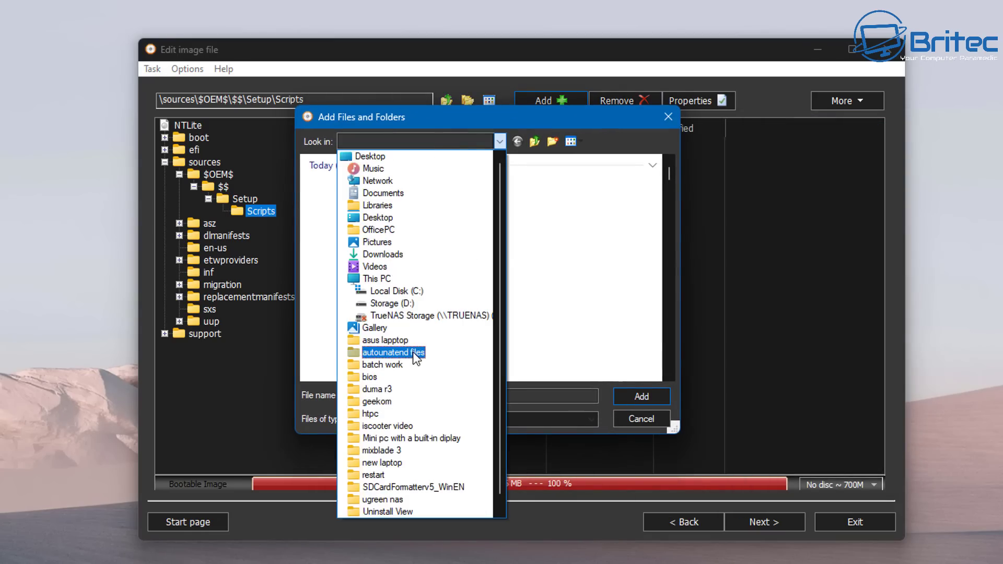
{"action": "left_click", "coordinate": [412, 352]}
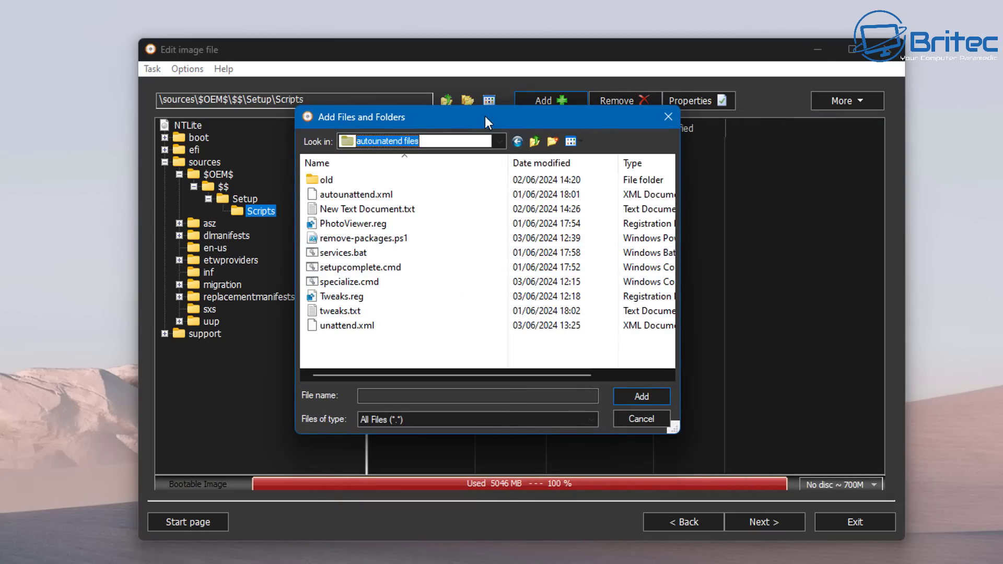
{"action": "left_click_drag", "start_coordinate": [485, 116], "coordinate": [478, 131]}
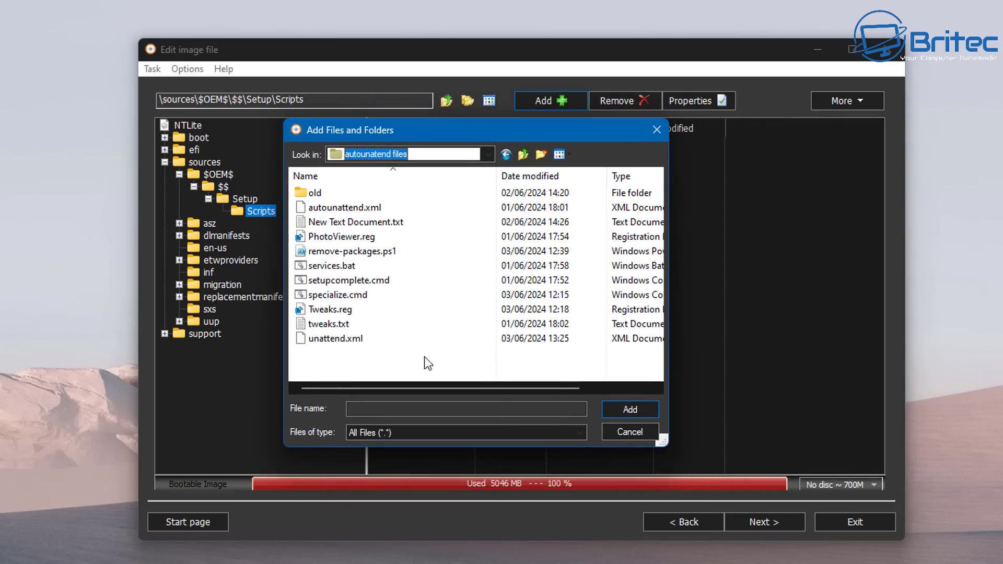
- Add Tweaks.reg from the autounatend files folder to the image's Scripts folder
{"action": "left_click", "coordinate": [342, 237]}
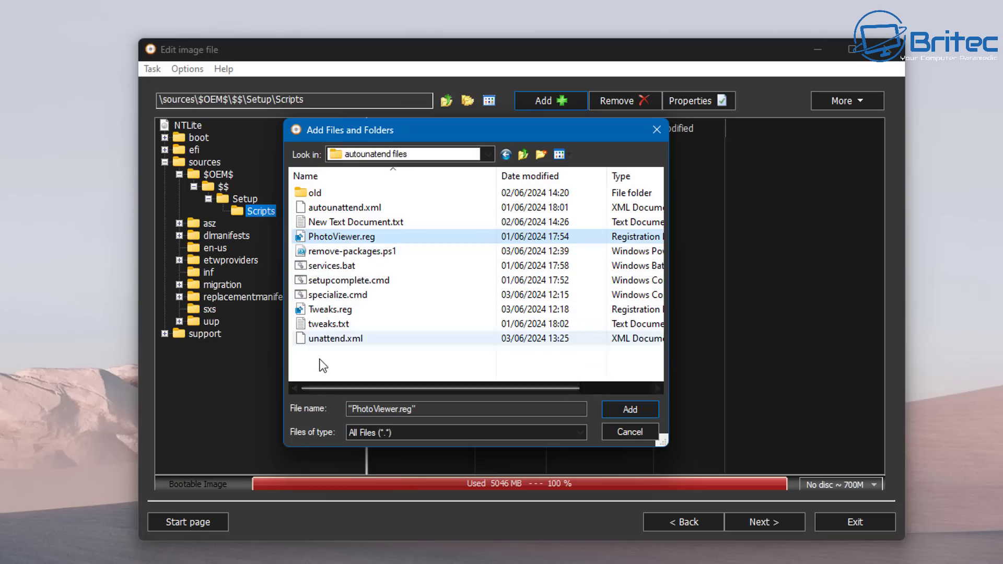
{"action": "left_click", "coordinate": [335, 309]}
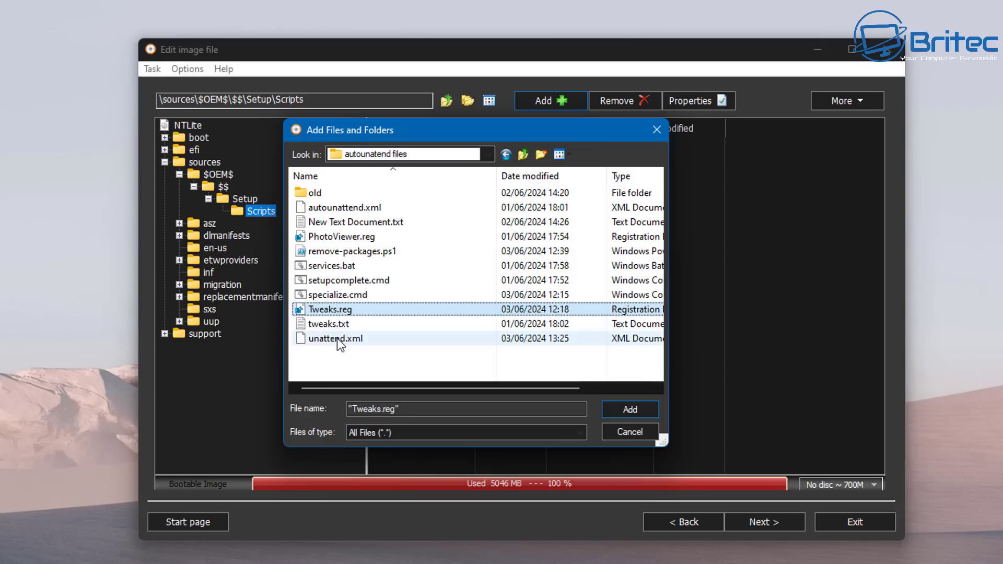
{"action": "left_click", "coordinate": [337, 339]}
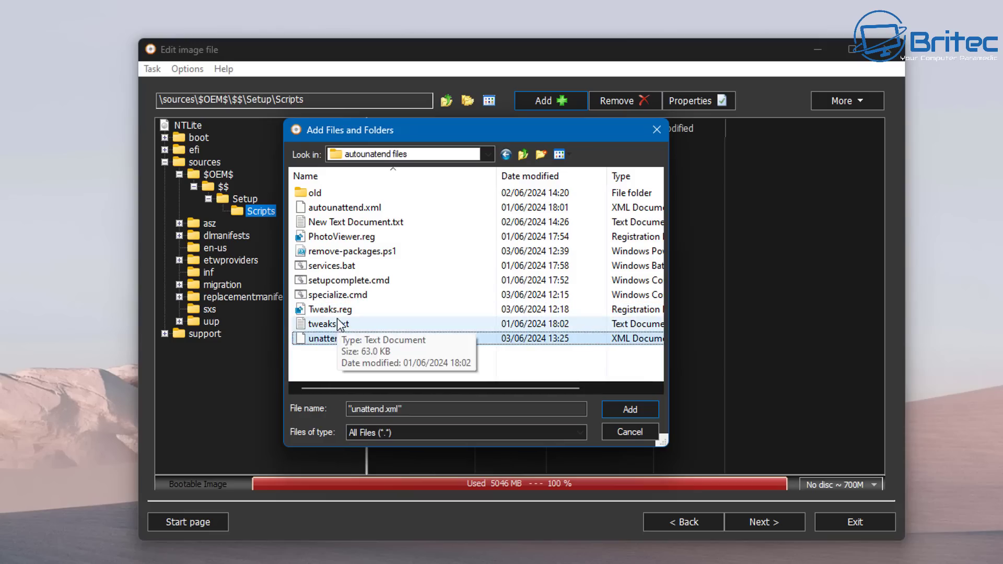
{"action": "left_click", "coordinate": [340, 313], "text": "shift"}
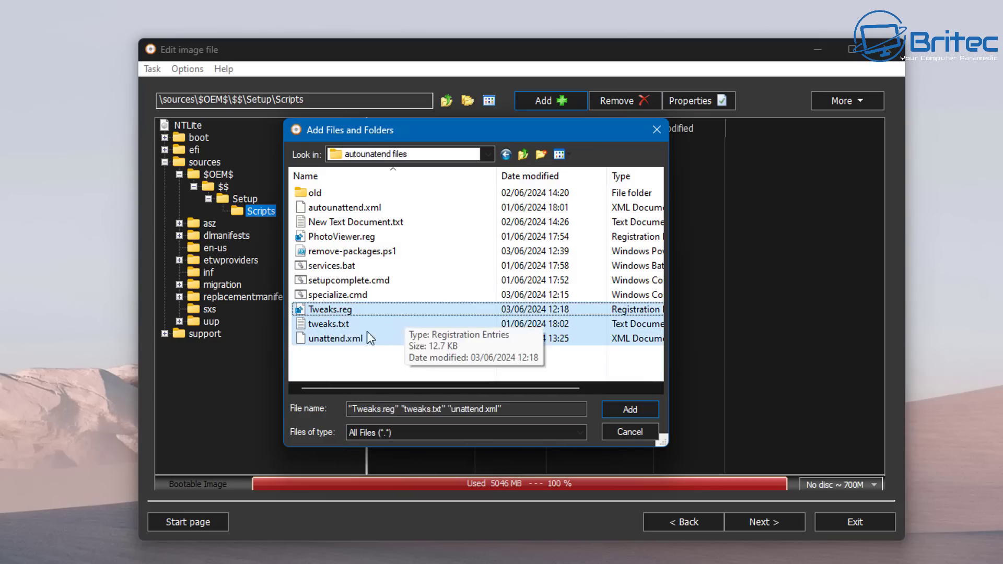
{"action": "left_click", "coordinate": [355, 358]}
{"action": "left_click", "coordinate": [330, 309]}
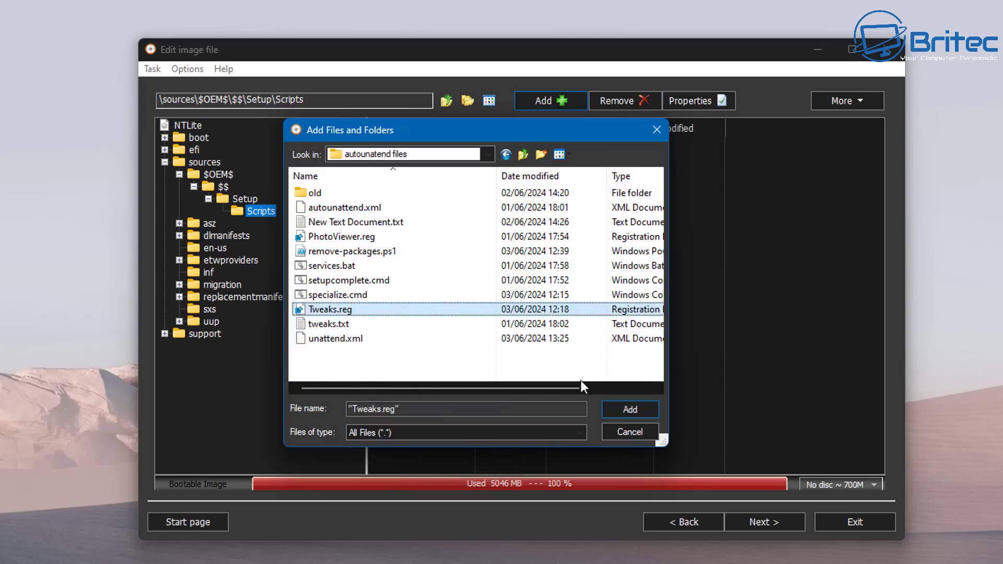
{"action": "left_click", "coordinate": [627, 411]}
- Add PhotoViewer.reg and specialize.cmd to the Scripts folder
{"action": "left_click", "coordinate": [564, 103]}
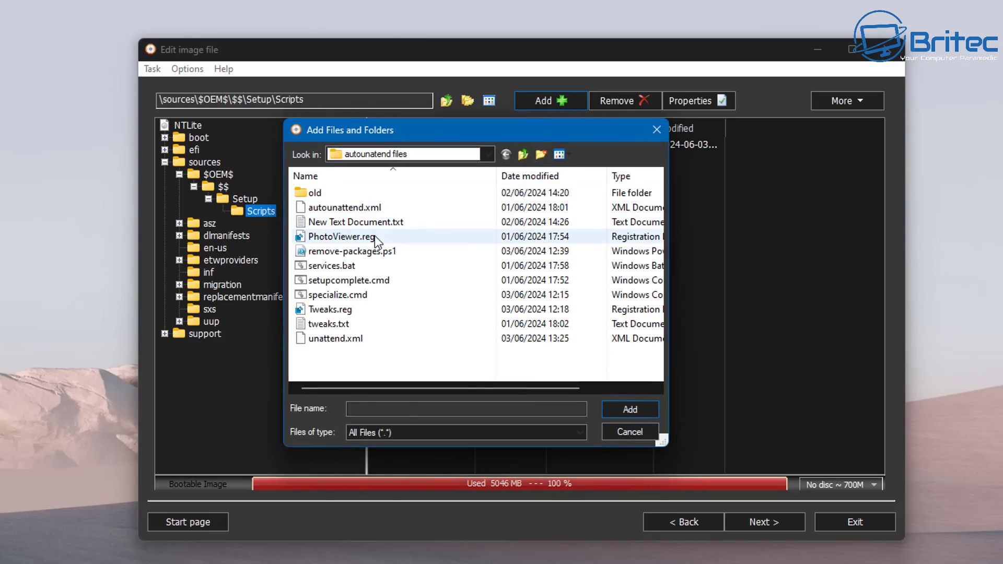
{"action": "left_click", "coordinate": [383, 238]}
{"action": "left_click", "coordinate": [621, 415]}
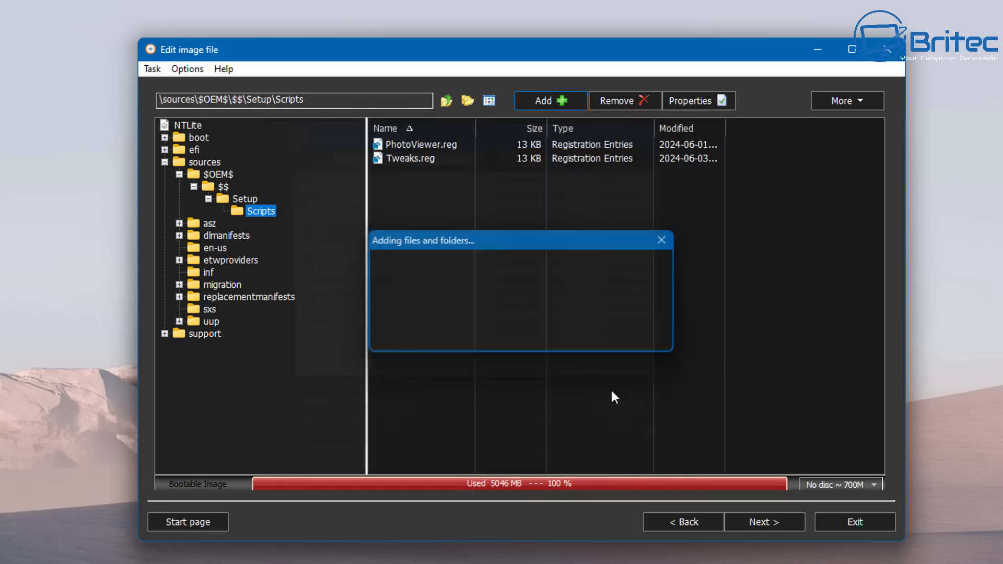
{"action": "left_click", "coordinate": [549, 101]}
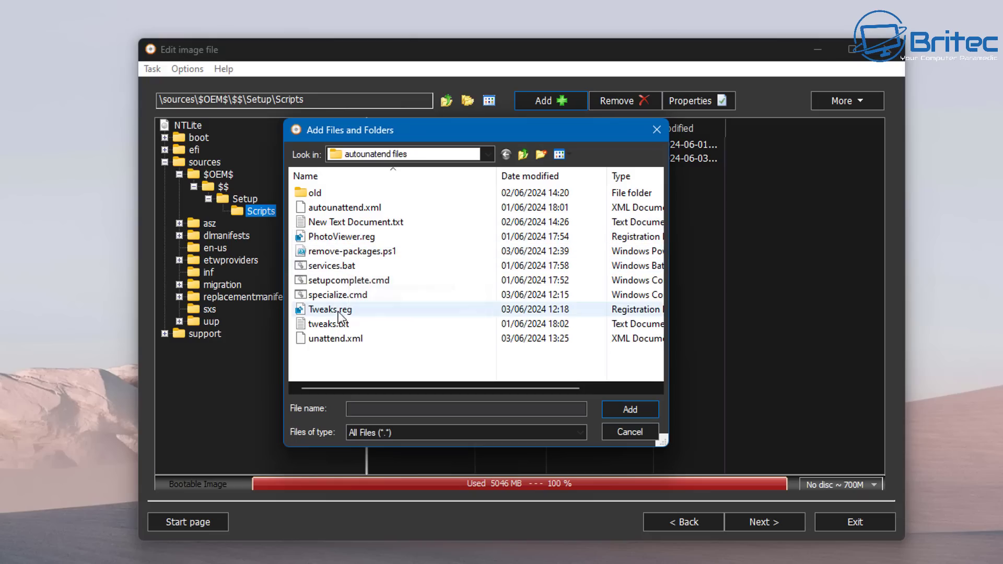
{"action": "left_click", "coordinate": [349, 296]}
{"action": "left_click", "coordinate": [642, 413]}
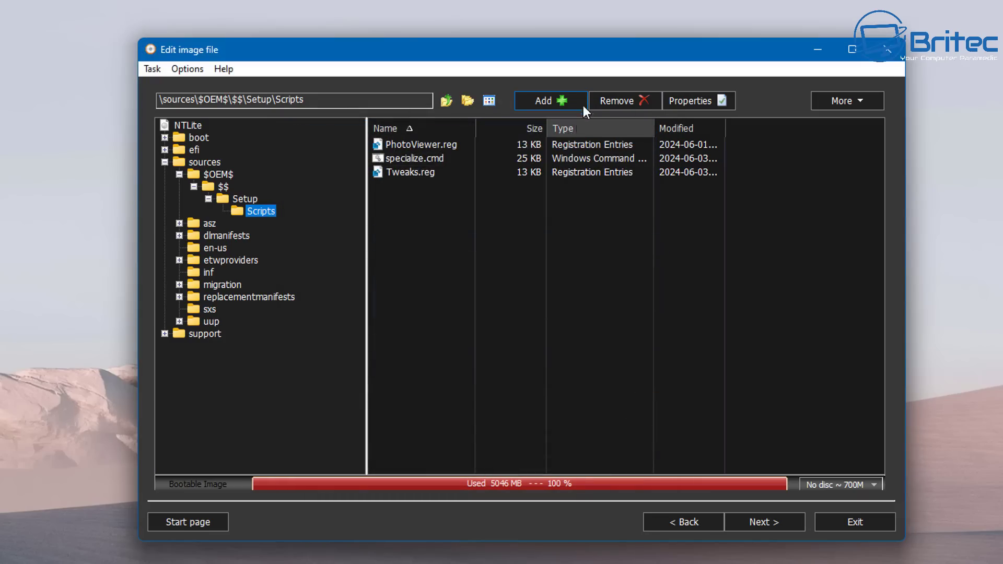
- Add setupcomplete.cmd to the Scripts folder and leave the file selection closed
{"action": "left_click", "coordinate": [568, 101]}
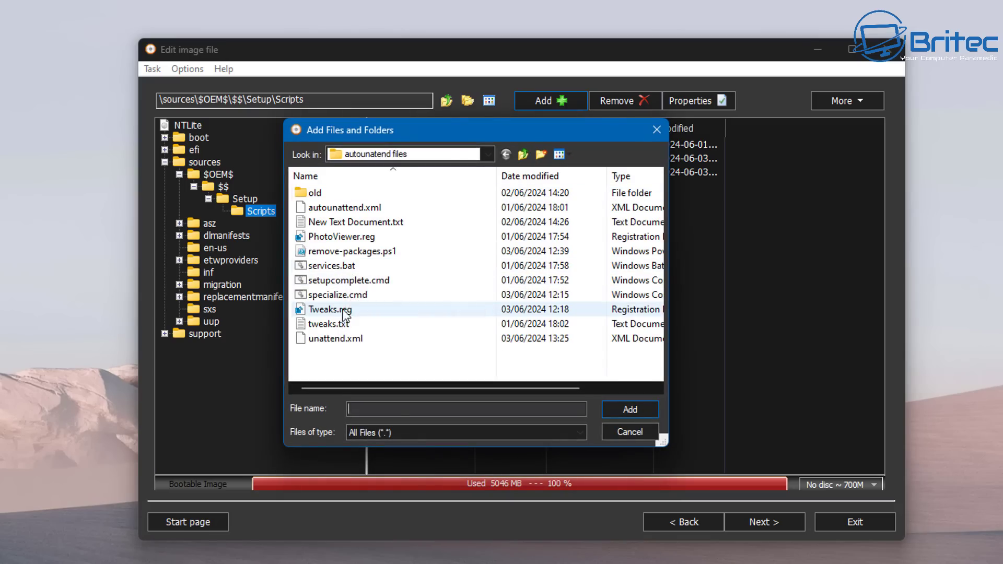
{"action": "left_click", "coordinate": [349, 280]}
{"action": "left_click", "coordinate": [631, 410]}
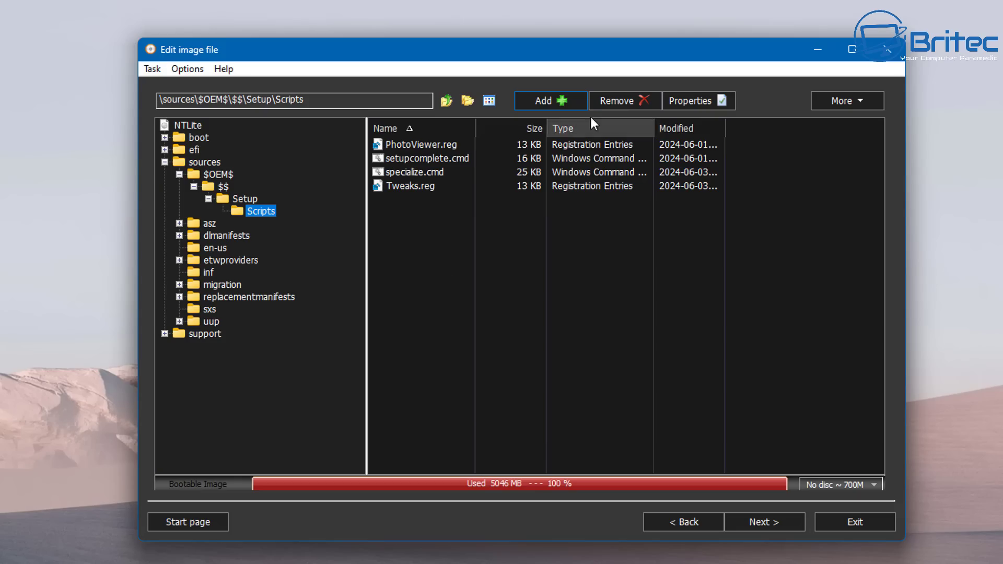
{"action": "left_click", "coordinate": [559, 101]}
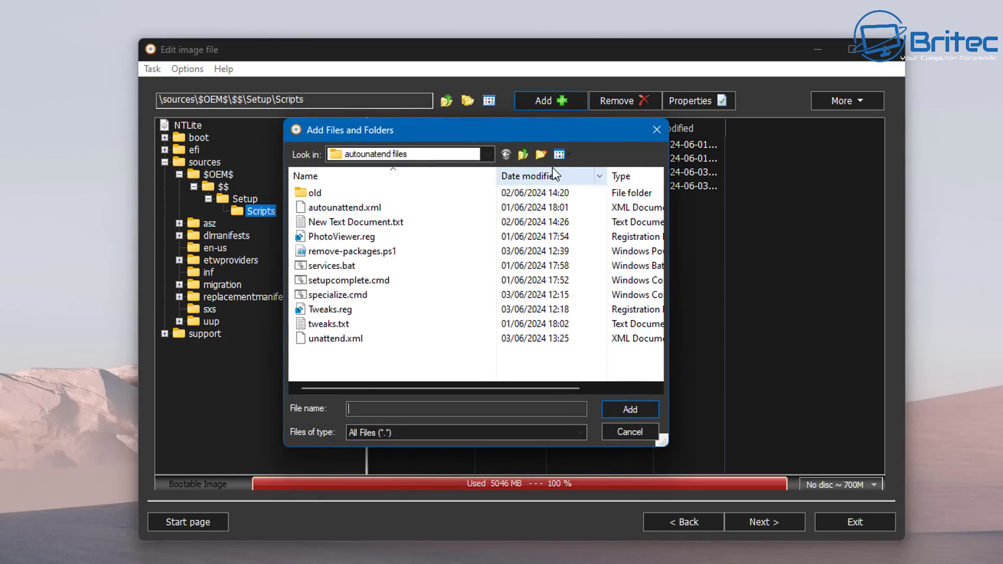
{"action": "left_click", "coordinate": [657, 132]}
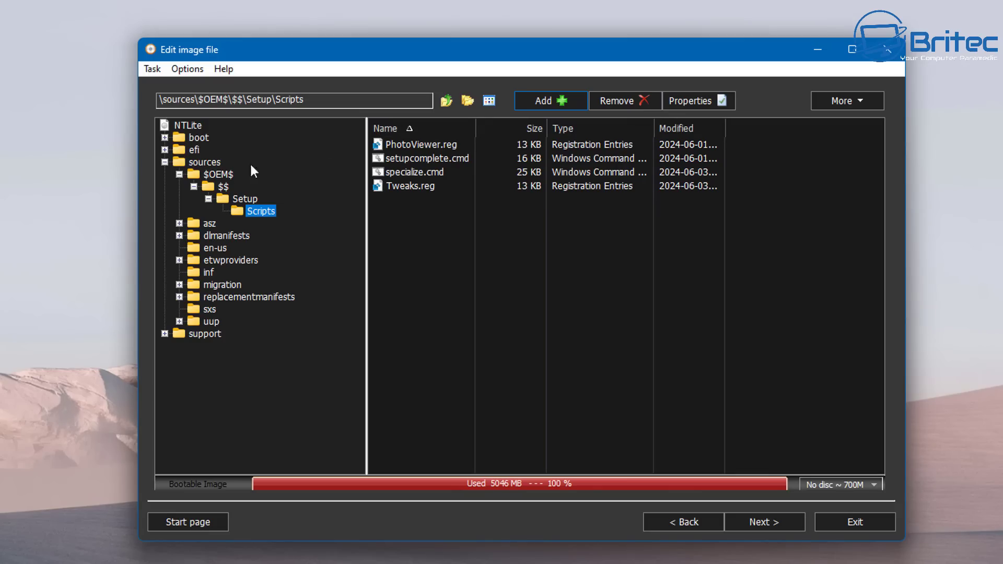
- Add unattend.xml to the root of the NTLite image and proceed to the destination image file settings
{"action": "left_click", "coordinate": [192, 126]}
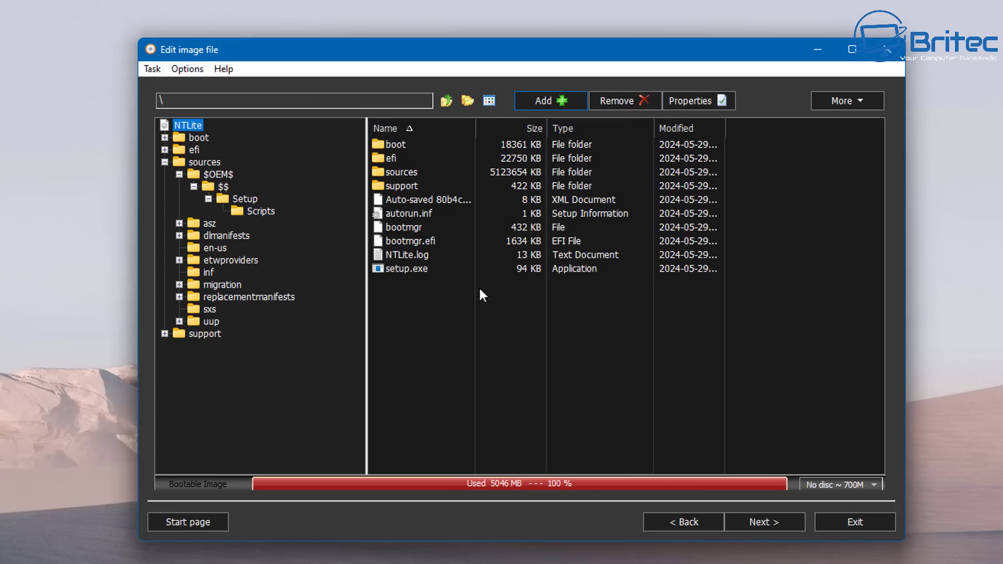
{"action": "left_click", "coordinate": [566, 97]}
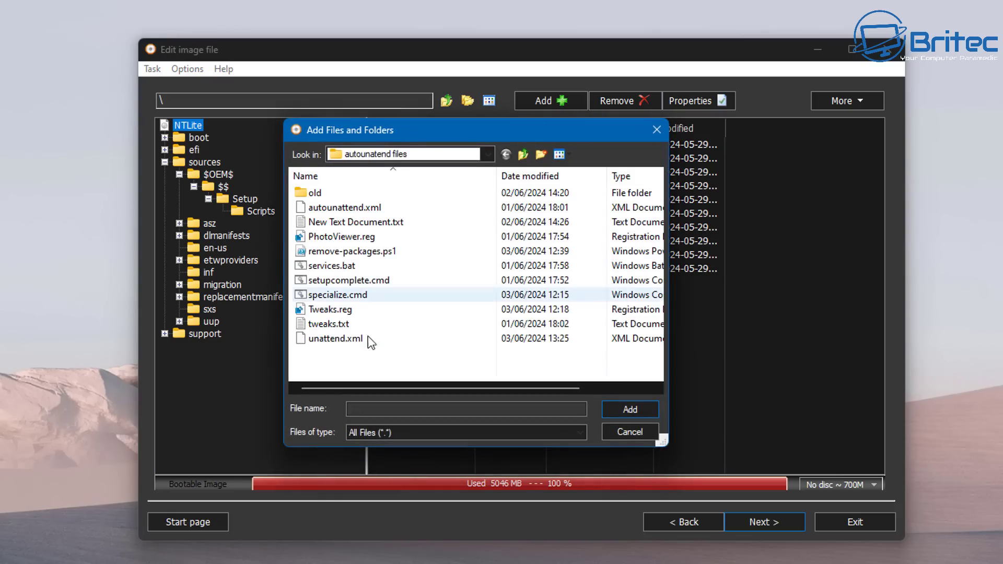
{"action": "left_click", "coordinate": [343, 339]}
{"action": "left_click", "coordinate": [625, 413]}
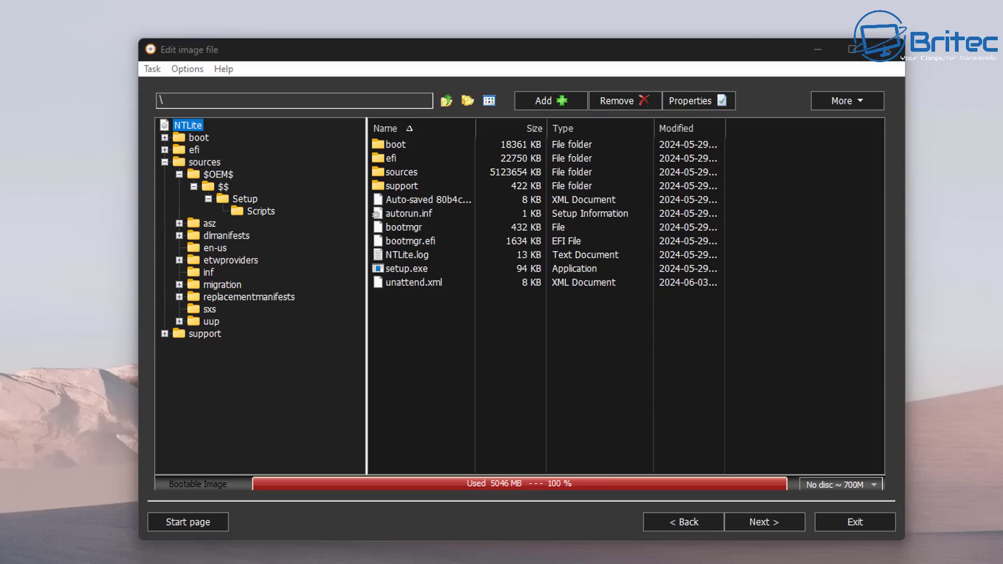
{"action": "left_click", "coordinate": [751, 522]}
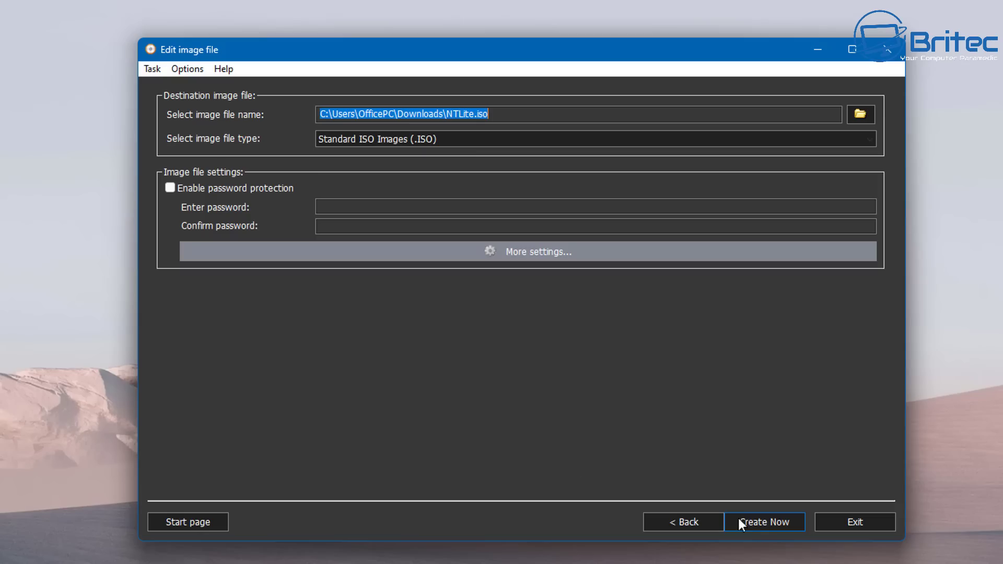
{"action": "left_click", "coordinate": [470, 114]}
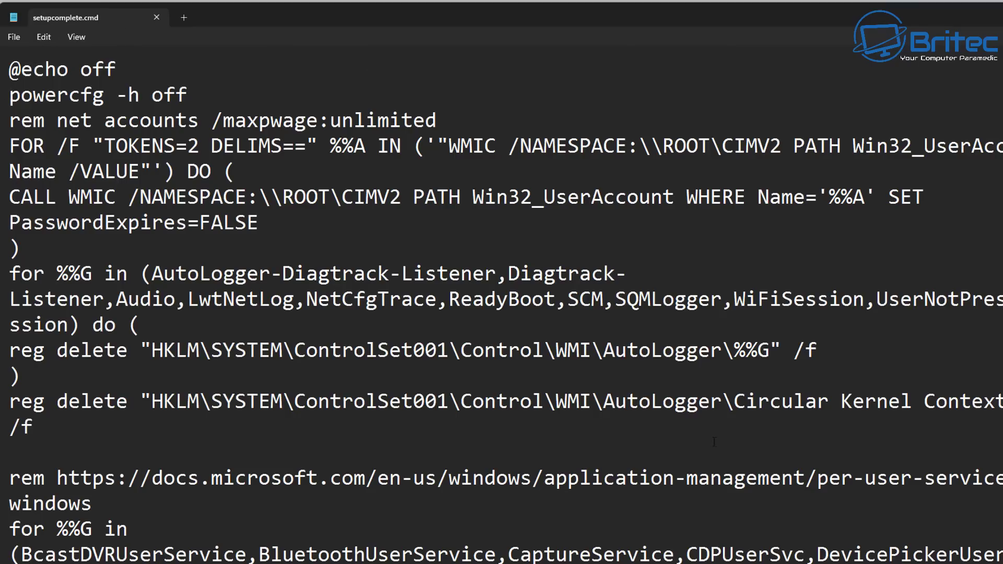
- Examine the commands in setupcomplete.cmd, highlighting the line that imports Tweaks.reg and reading the registry additions below it
{"action": "scroll", "coordinate": [737, 421], "scroll_direction": "down", "scroll_amount": 3}
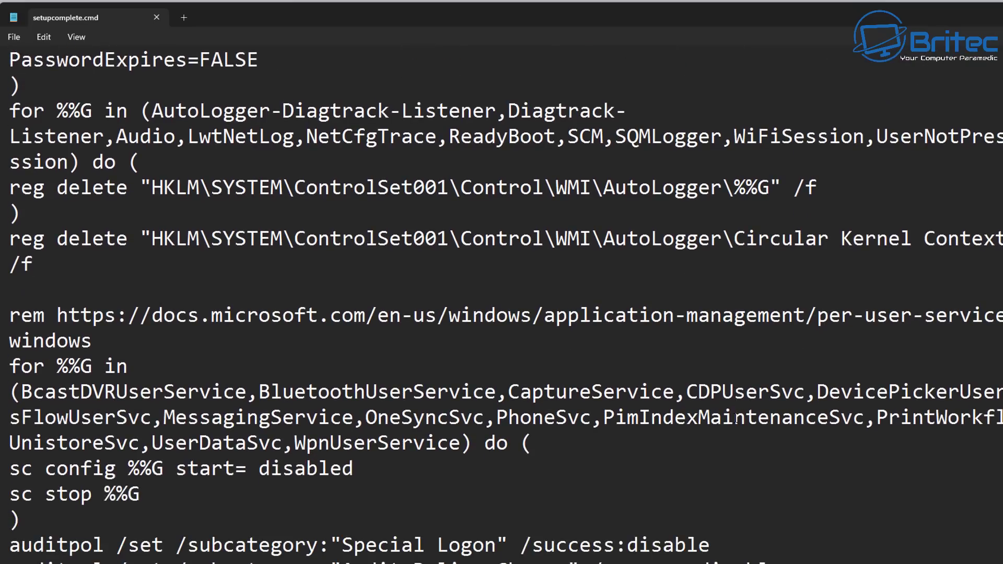
{"action": "scroll", "coordinate": [713, 418], "scroll_direction": "down", "scroll_amount": 3}
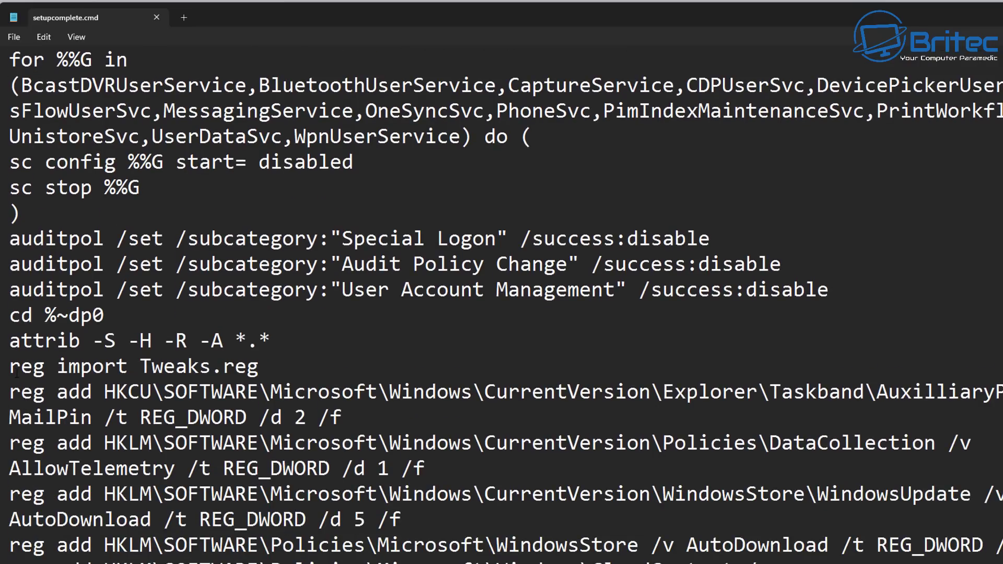
{"action": "left_click_drag", "start_coordinate": [16, 372], "coordinate": [209, 369]}
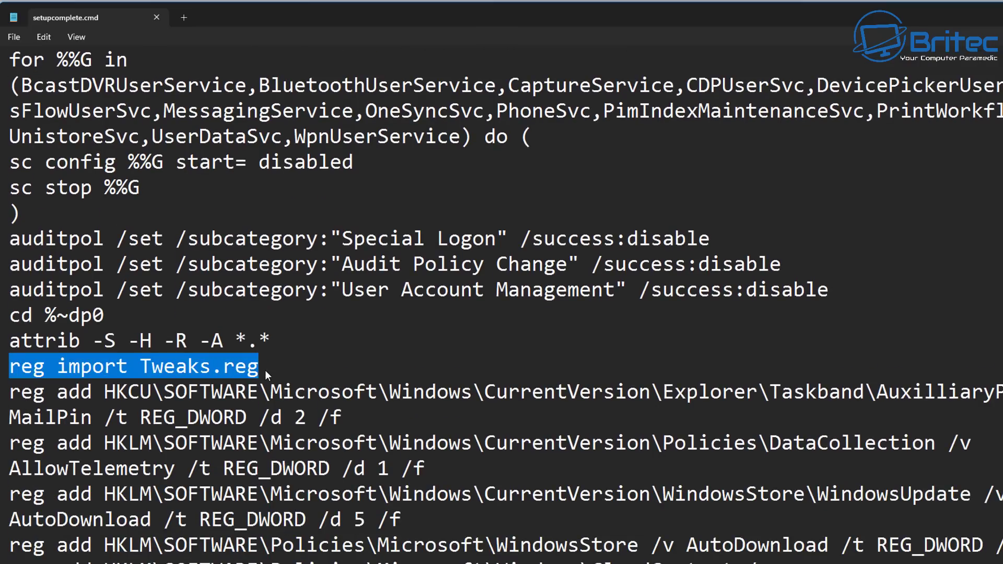
{"action": "scroll", "coordinate": [594, 453], "scroll_direction": "down", "scroll_amount": 2}
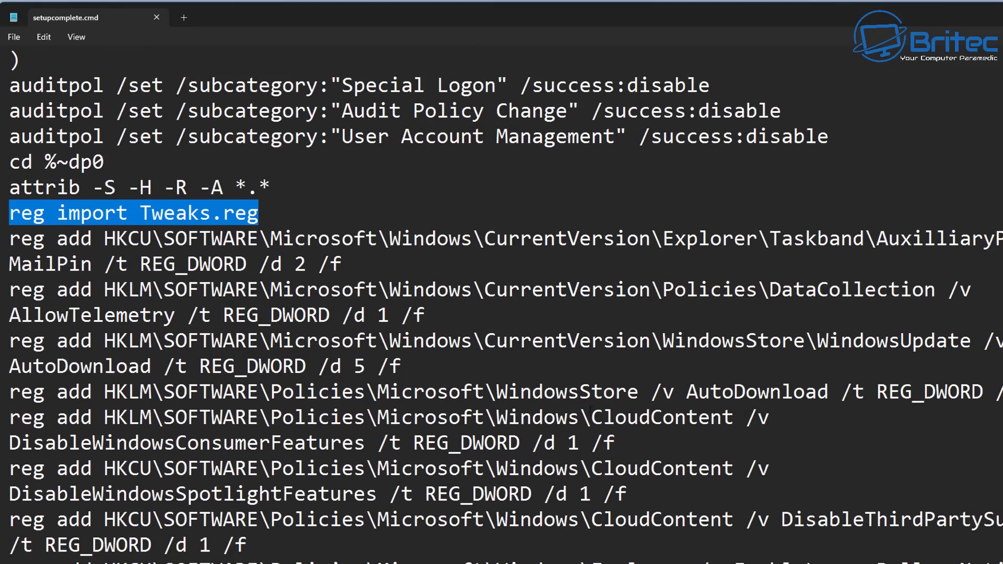
{"action": "scroll", "coordinate": [589, 403], "scroll_direction": "down", "scroll_amount": 1}
{"action": "scroll", "coordinate": [586, 402], "scroll_direction": "down", "scroll_amount": 1}
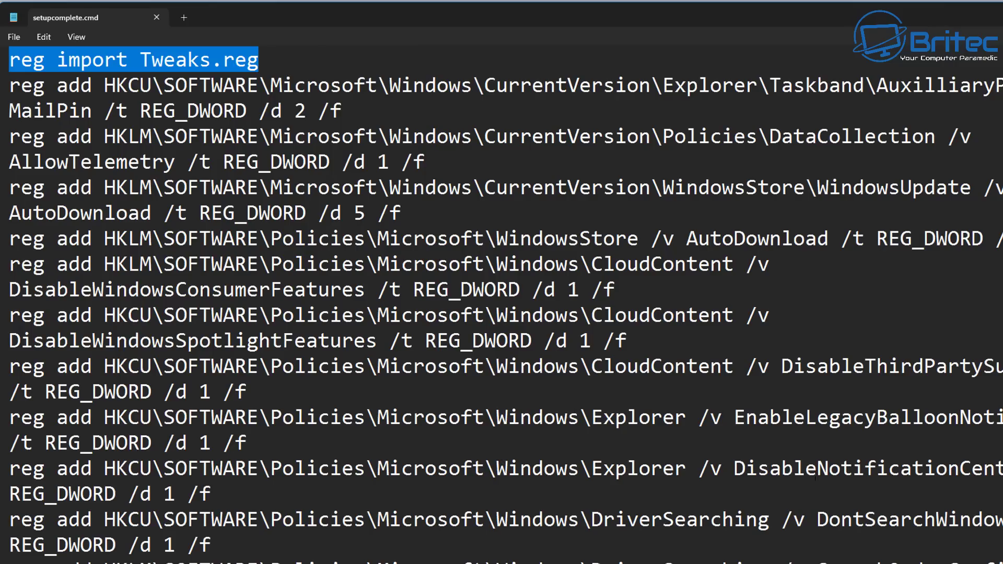
{"action": "scroll", "coordinate": [731, 528], "scroll_direction": "down", "scroll_amount": 1}
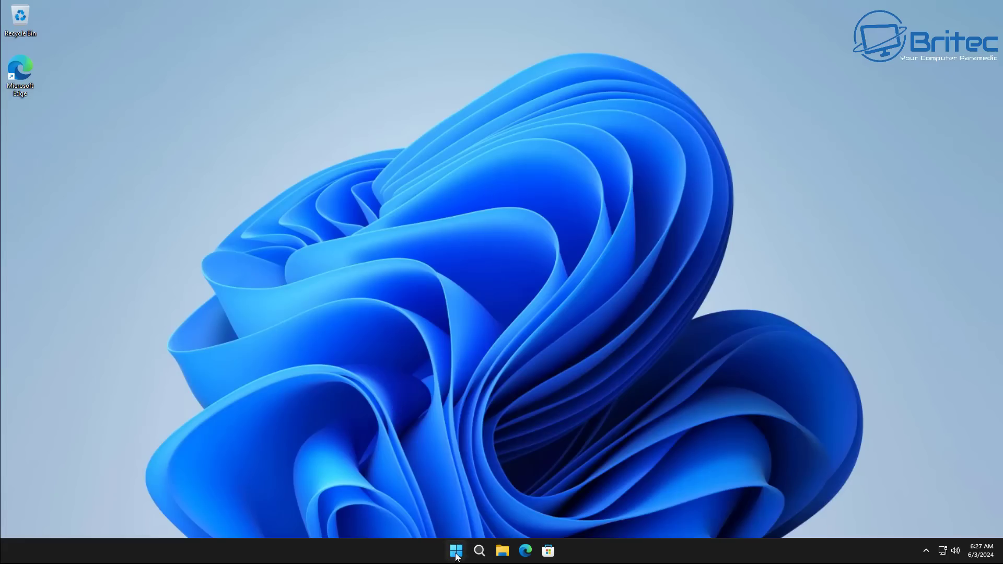
- Check the Start menu of the installed Windows 11, and open Task Manager in an enlarged window to view its processes
{"action": "left_click", "coordinate": [457, 551]}
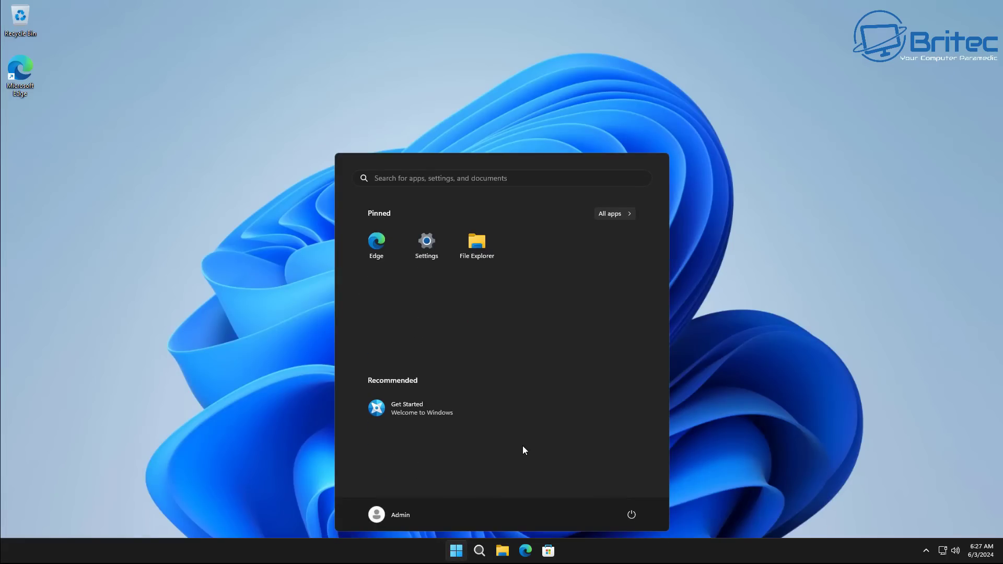
{"action": "left_click", "coordinate": [771, 377]}
{"action": "right_click", "coordinate": [405, 547]}
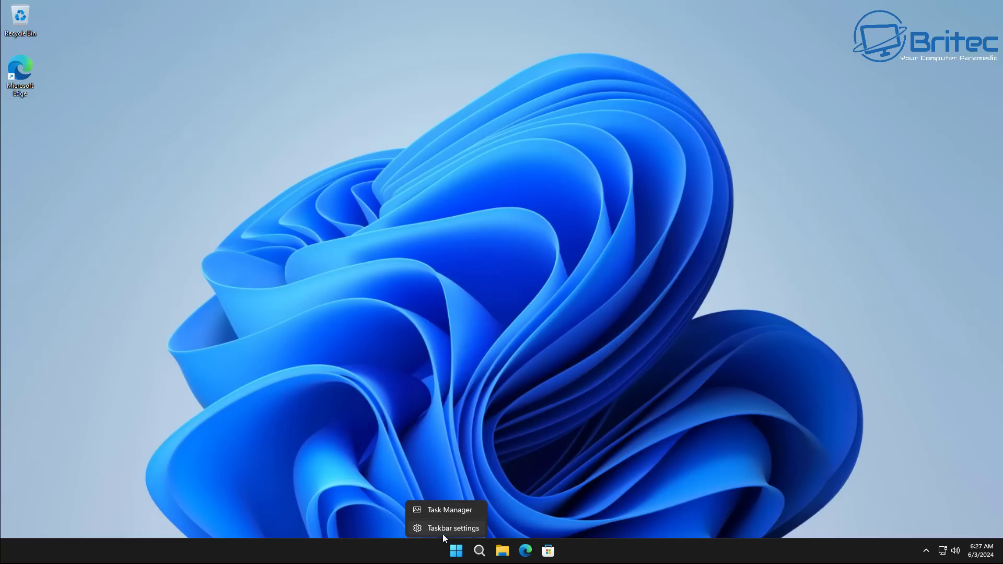
{"action": "left_click", "coordinate": [450, 509]}
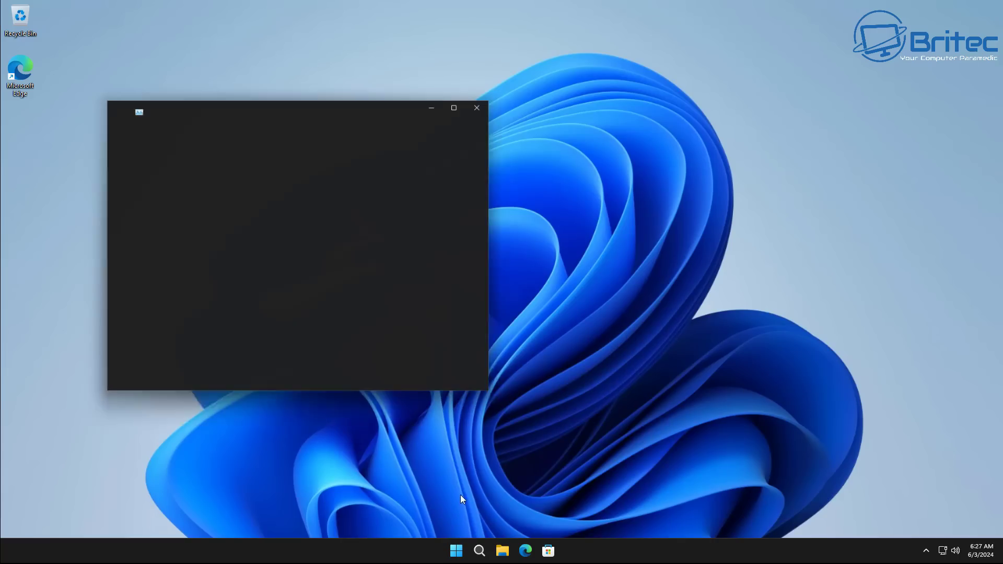
{"action": "left_click_drag", "start_coordinate": [183, 107], "coordinate": [342, 111]}
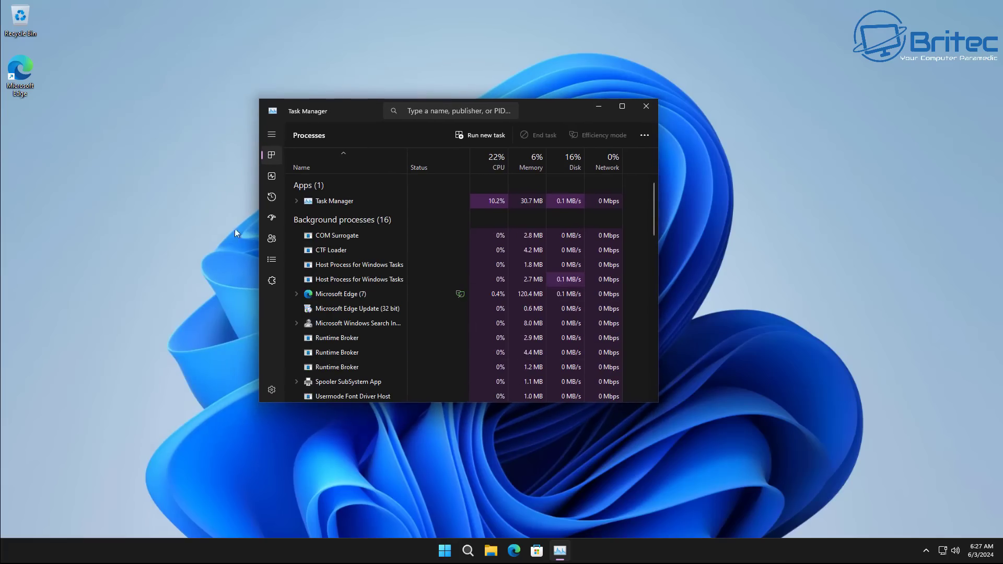
{"action": "left_click_drag", "start_coordinate": [657, 404], "coordinate": [723, 447]}
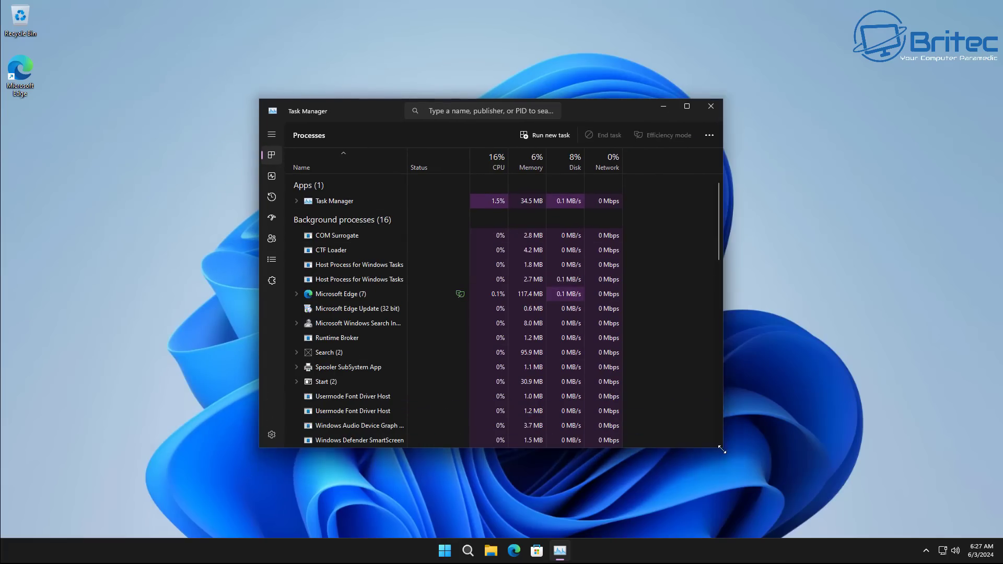
- Examine the CPU and memory performance in Task Manager and close it
{"action": "left_click", "coordinate": [272, 177]}
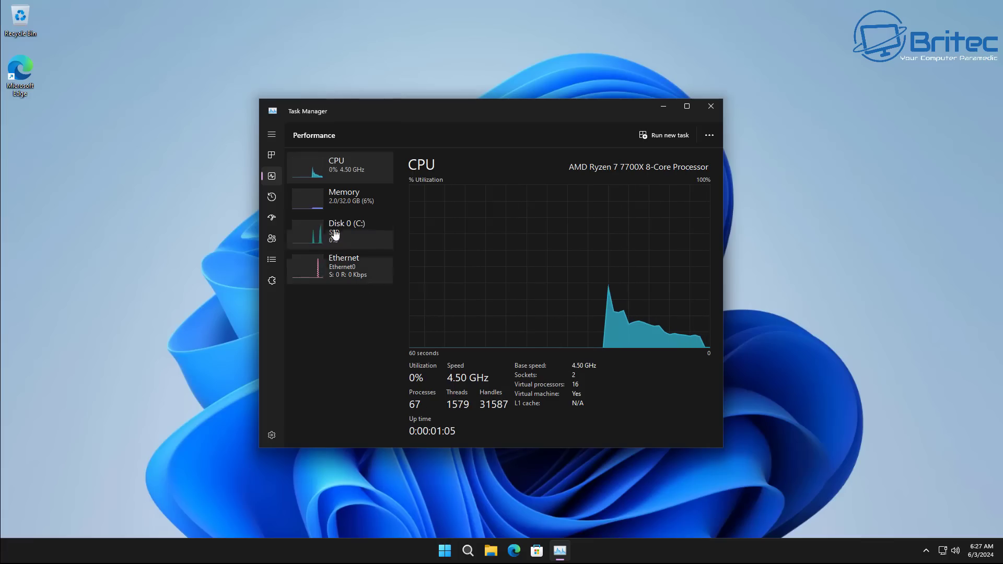
{"action": "left_click", "coordinate": [338, 209]}
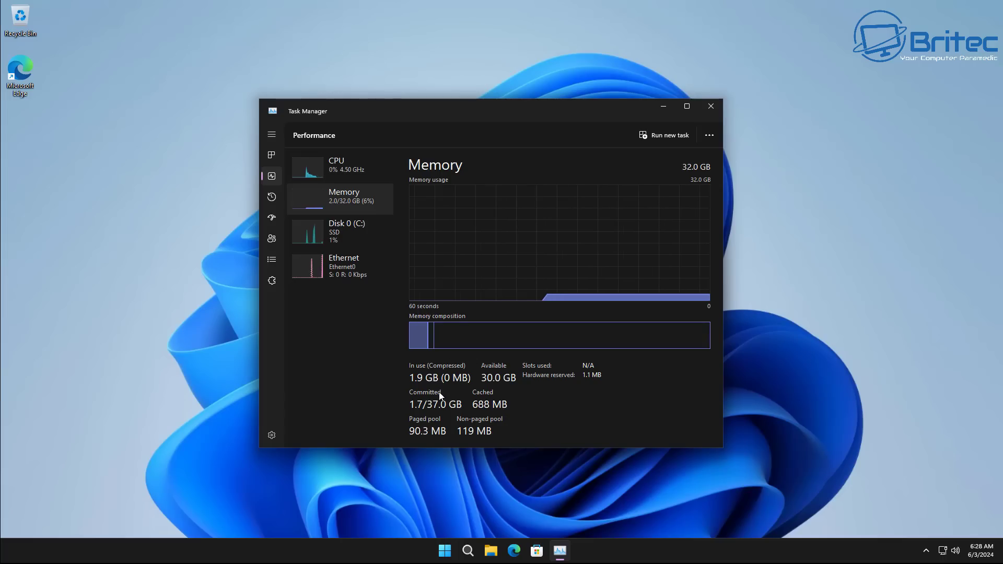
{"action": "left_click", "coordinate": [712, 110]}
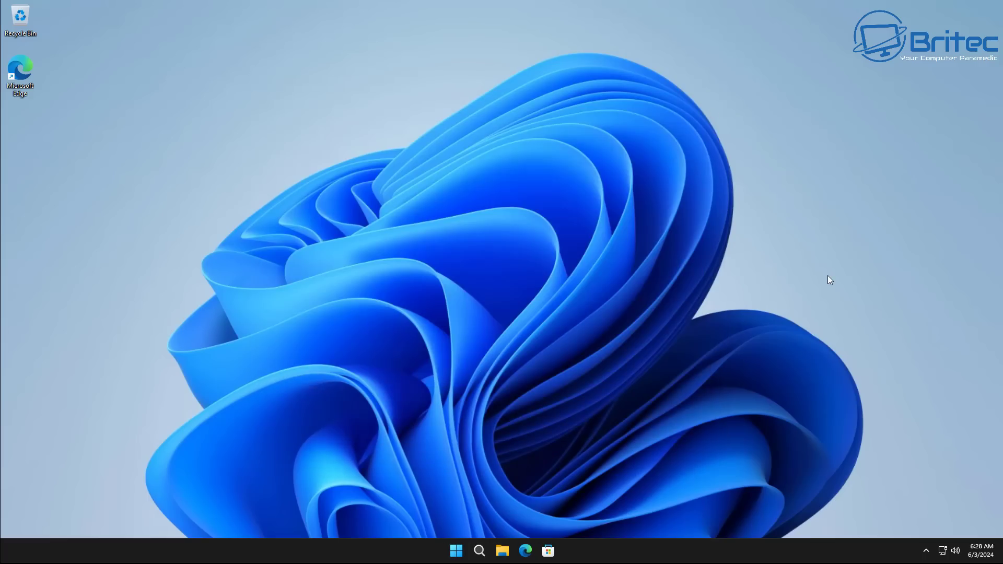